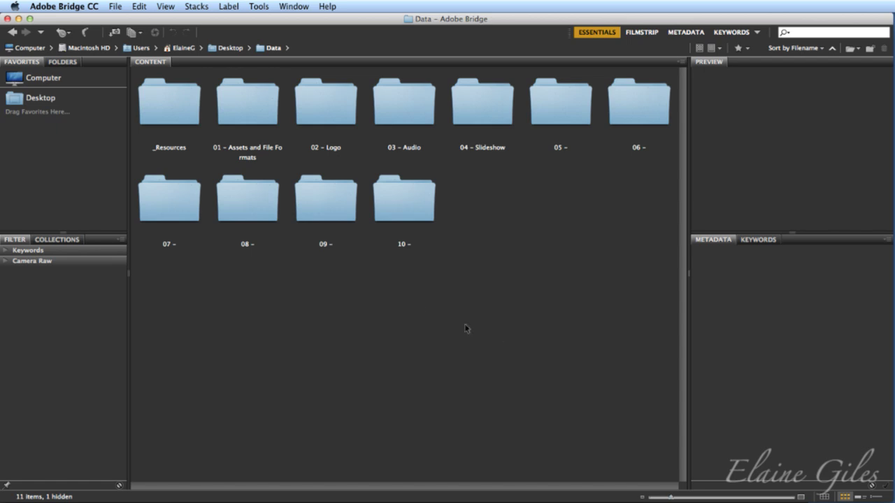
pyautogui.doubleClick(238, 107)
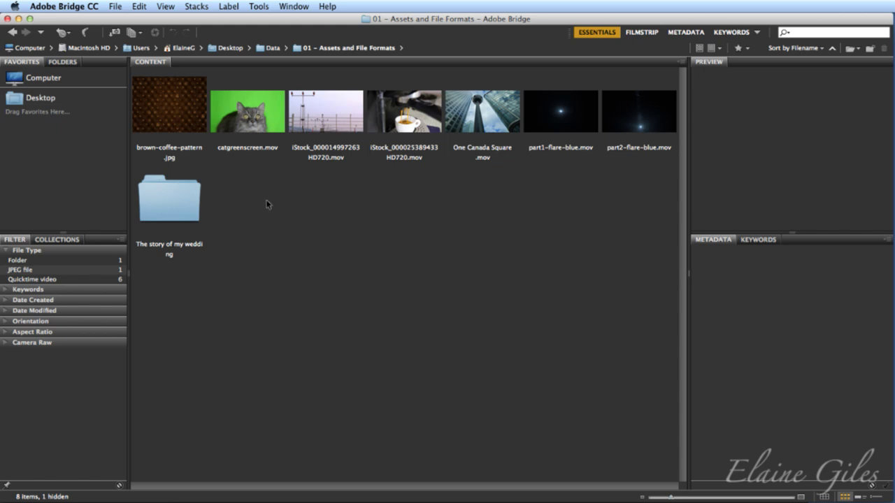
pyautogui.click(260, 111)
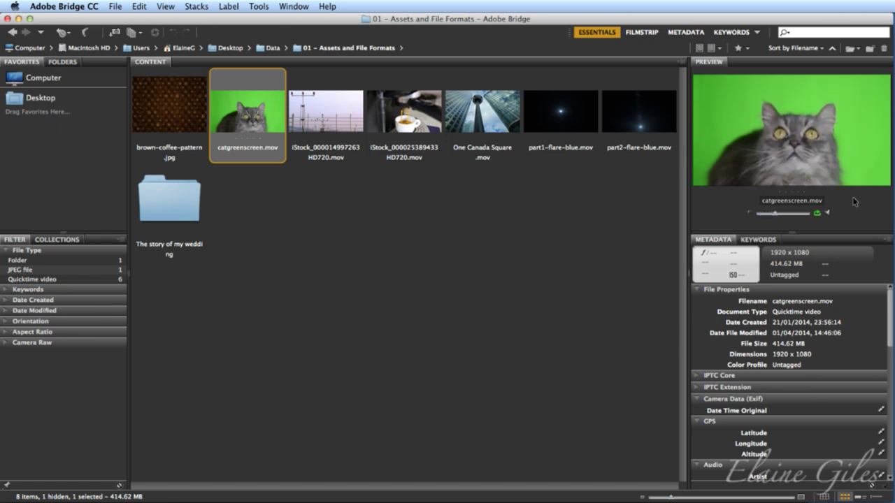
pyautogui.click(316, 242)
pyautogui.click(359, 145)
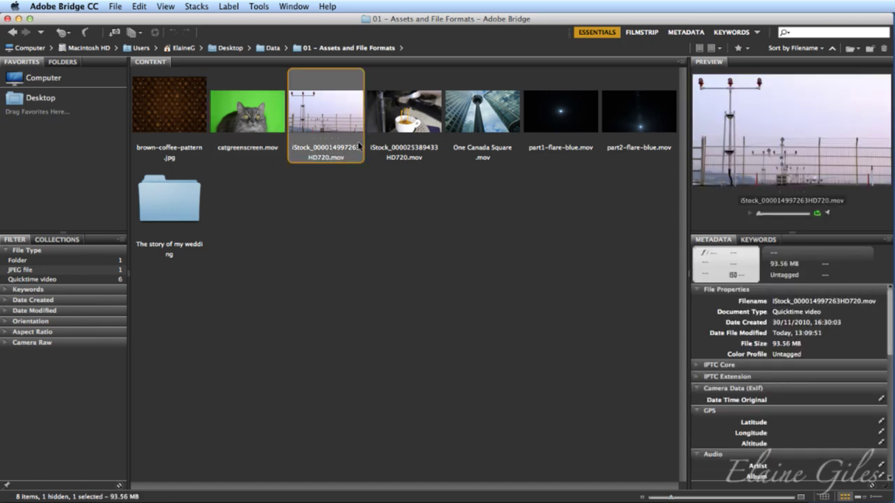
pyautogui.click(642, 32)
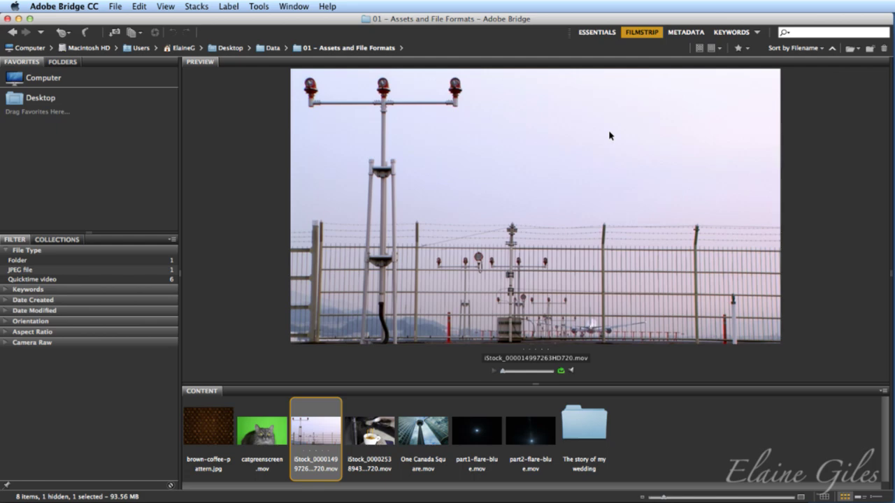
pyautogui.click(597, 32)
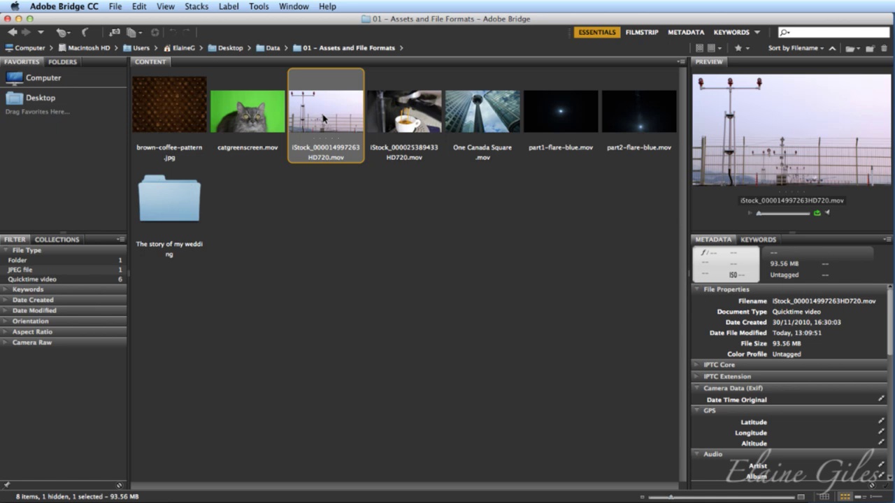
pyautogui.keyDown('shift'); pyautogui.click(413, 116); pyautogui.keyUp('shift')
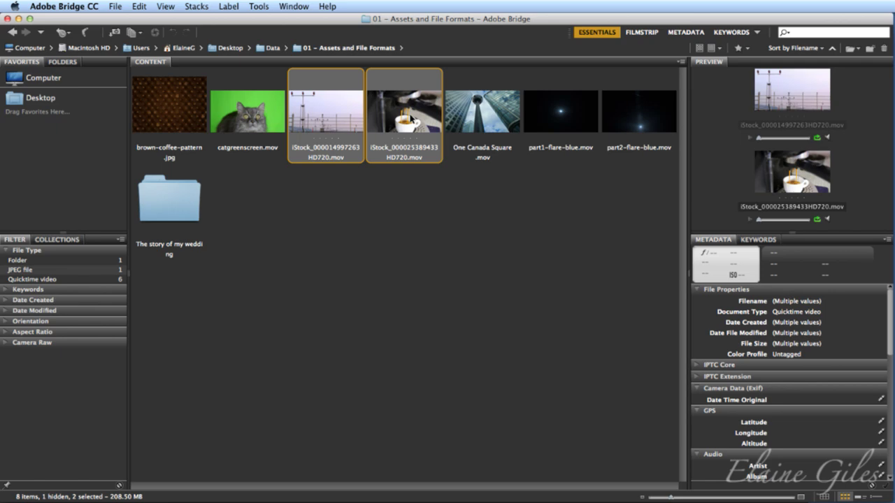
# - Switch to Photoshop, close Beans.psd without saving its changes and reposition the application window
pyautogui.hotkey('alt', 'space')
pyautogui.write('ps')
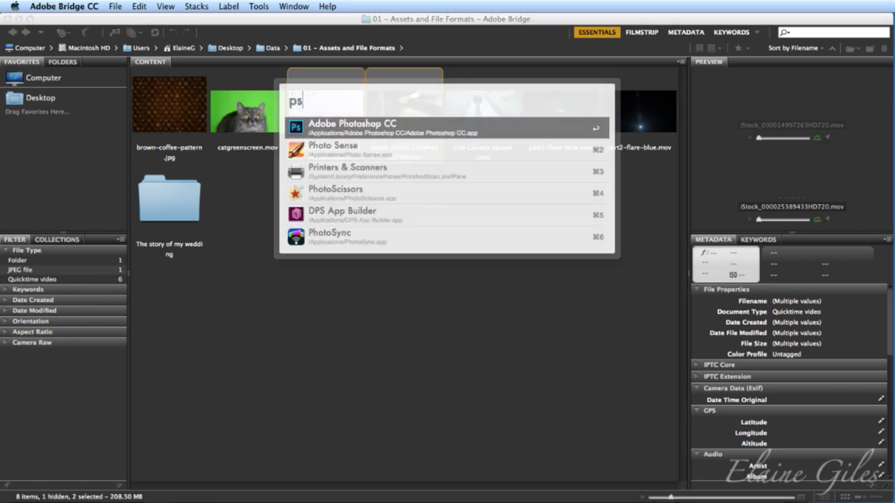
pyautogui.press('Return')
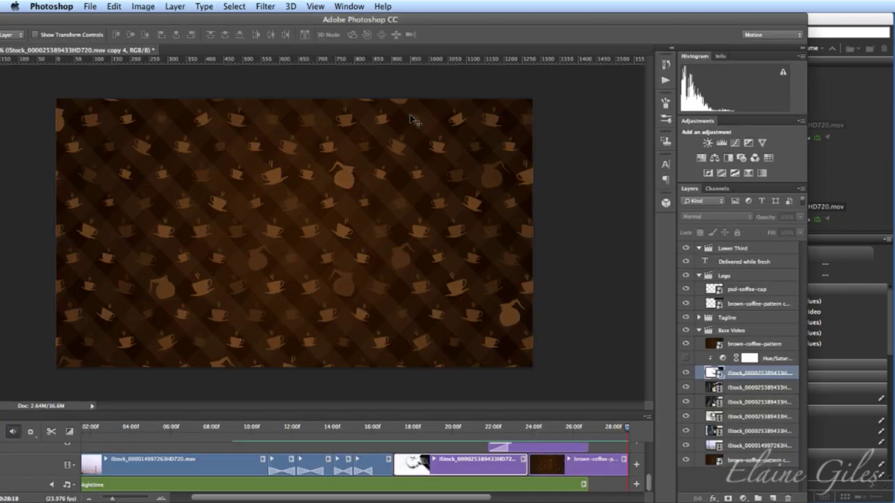
pyautogui.press('super+w')
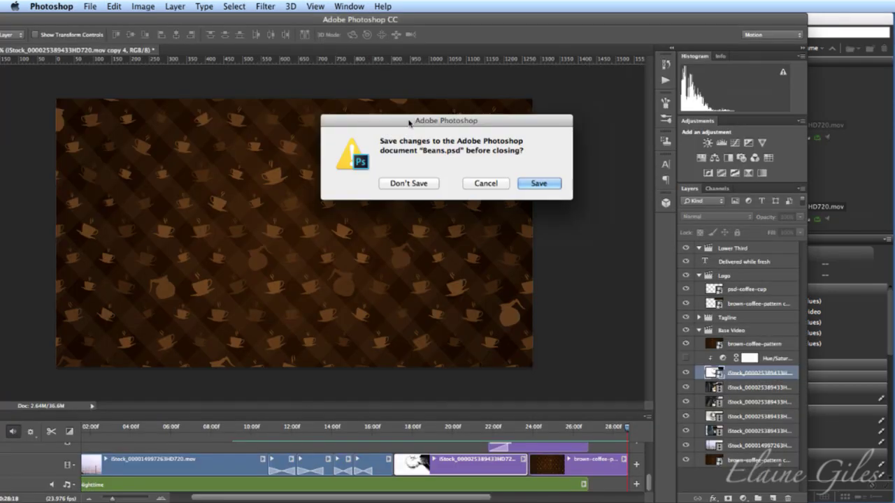
pyautogui.click(438, 183)
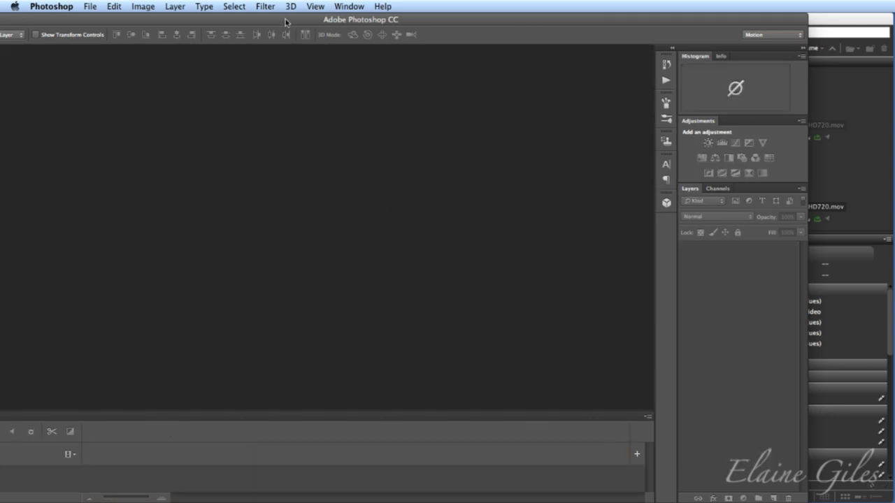
pyautogui.moveTo(288, 20); pyautogui.dragTo(372, 12)
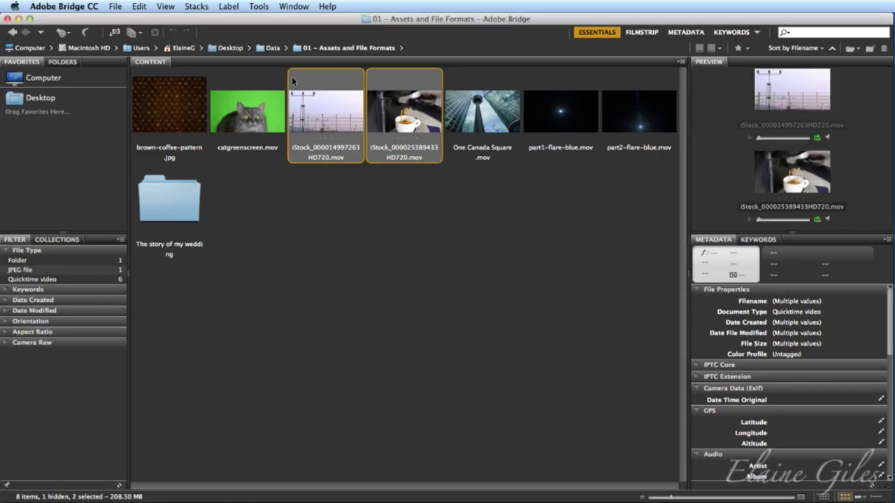
# - Try to load the two selected iStock clips from Bridge into Photoshop layers, declining to queue the command
pyautogui.click(260, 6)
pyautogui.moveTo(287, 105)
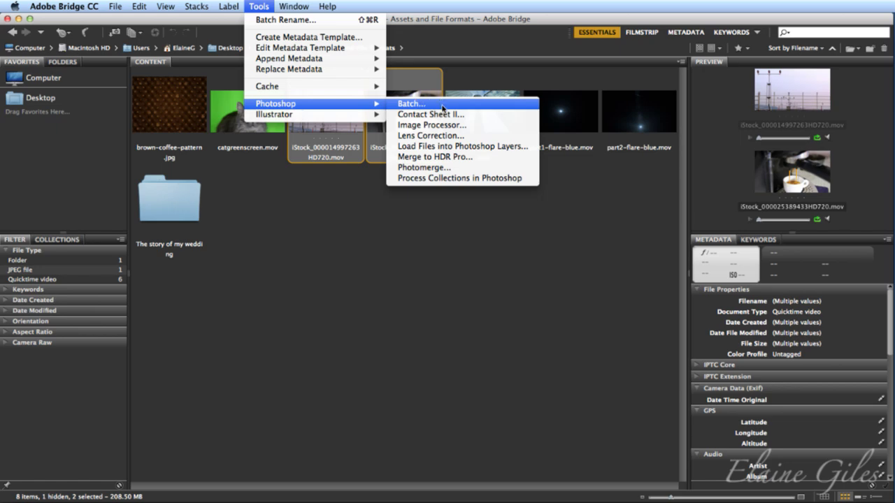
pyautogui.click(449, 147)
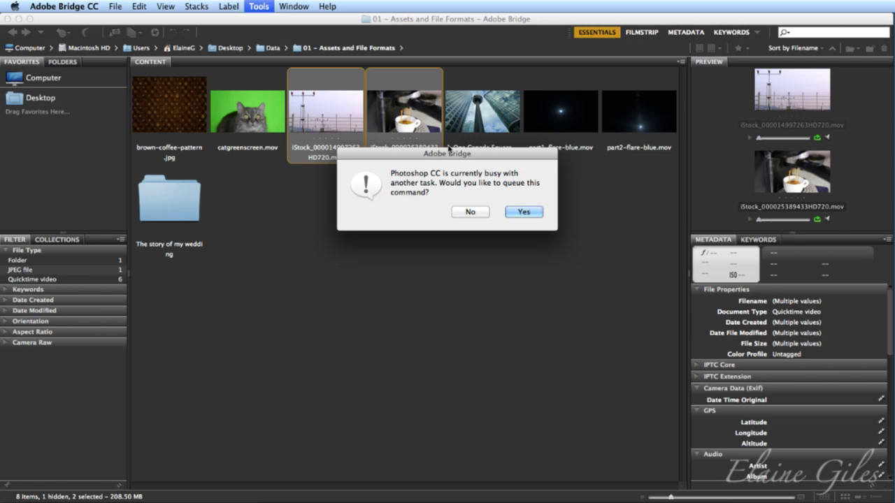
pyautogui.click(471, 212)
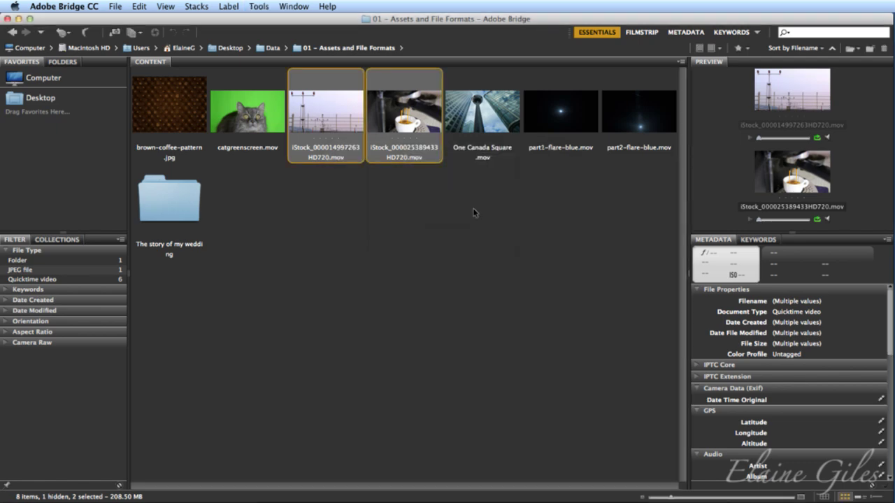
# - Switch to Photoshop to check whether it is ready to receive the clips
pyautogui.press('super+space')
pyautogui.write('ps')
pyautogui.press('Return')
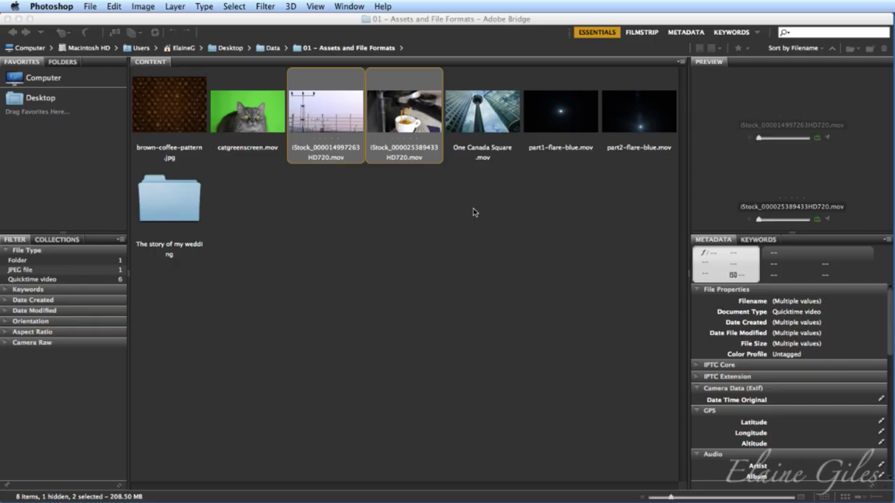
pyautogui.press('super+space')
pyautogui.write('ps')
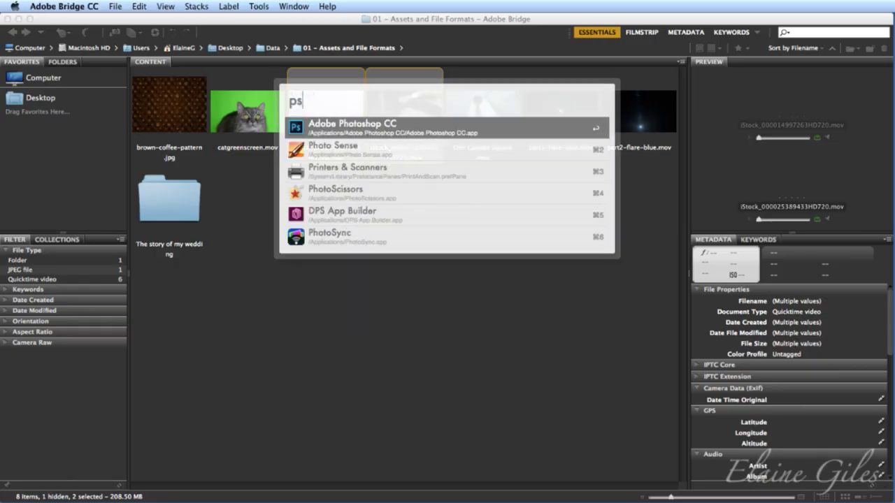
pyautogui.press('Return')
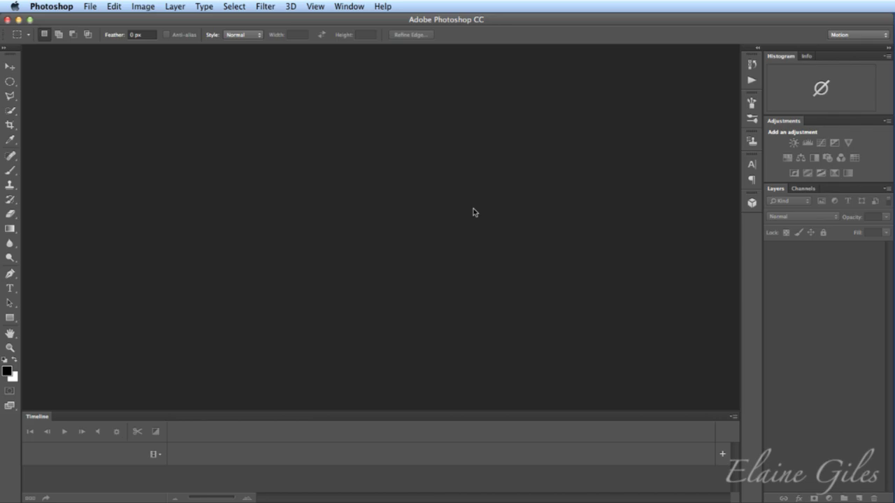
# - Return to Bridge and load the two selected iStock clips as layers of one Photoshop document
pyautogui.press('super+Tab')
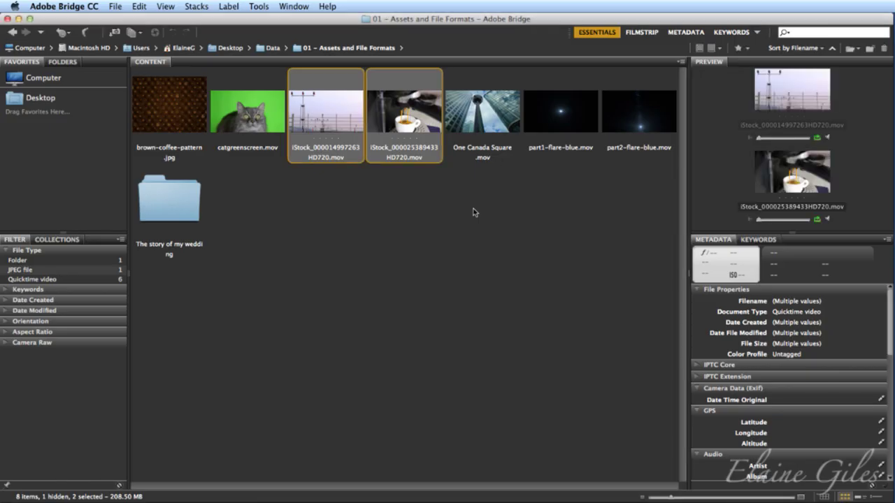
pyautogui.click(259, 6)
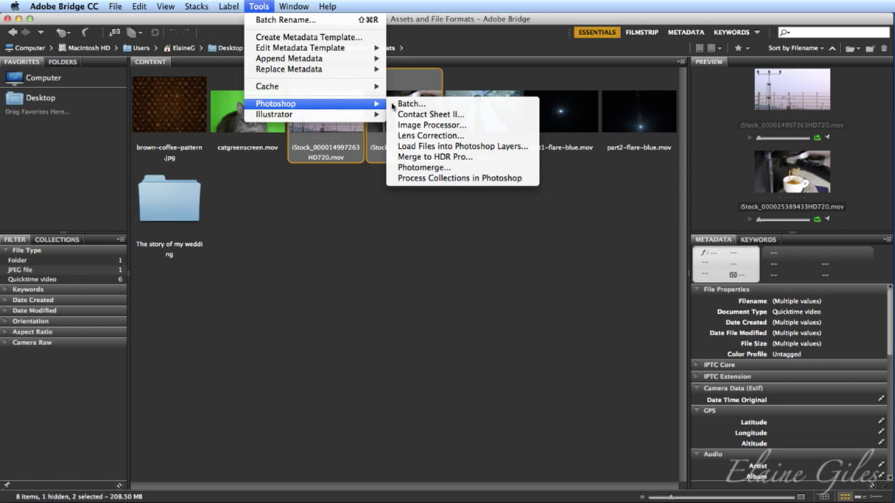
pyautogui.click(441, 147)
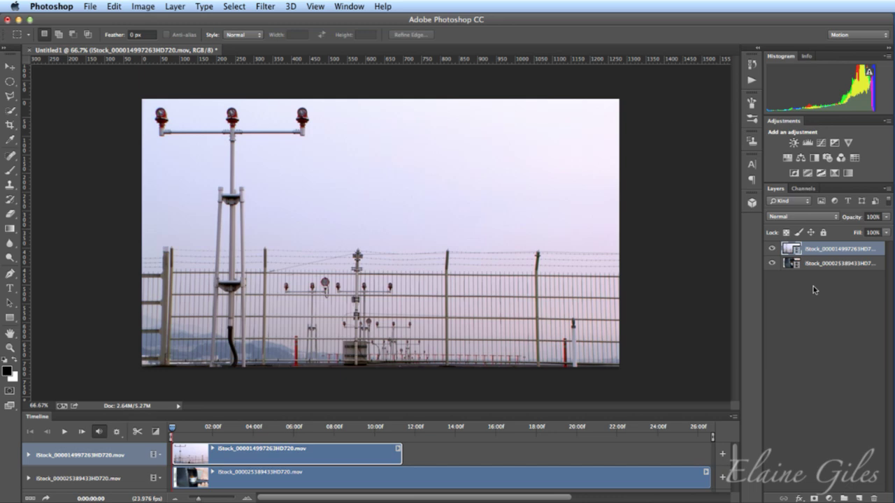
# - Try the ekgDefault workspace in Photoshop and switch back to the Motion workspace
pyautogui.click(860, 35)
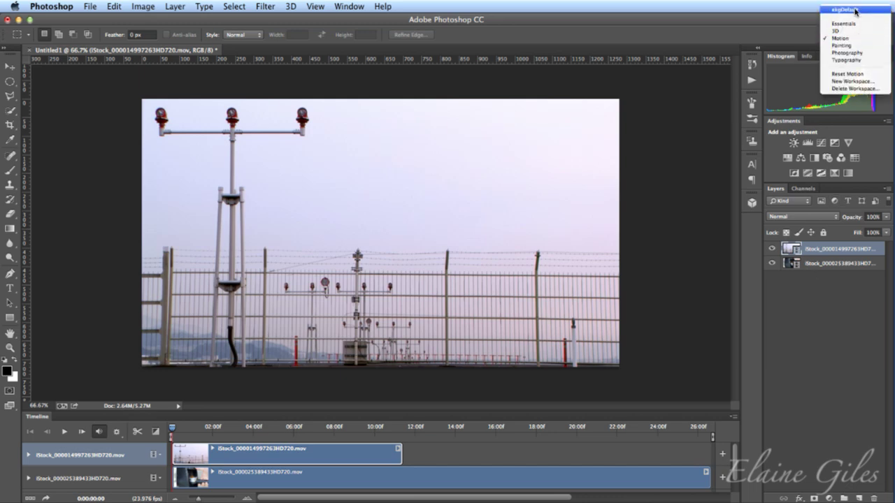
pyautogui.click(843, 23)
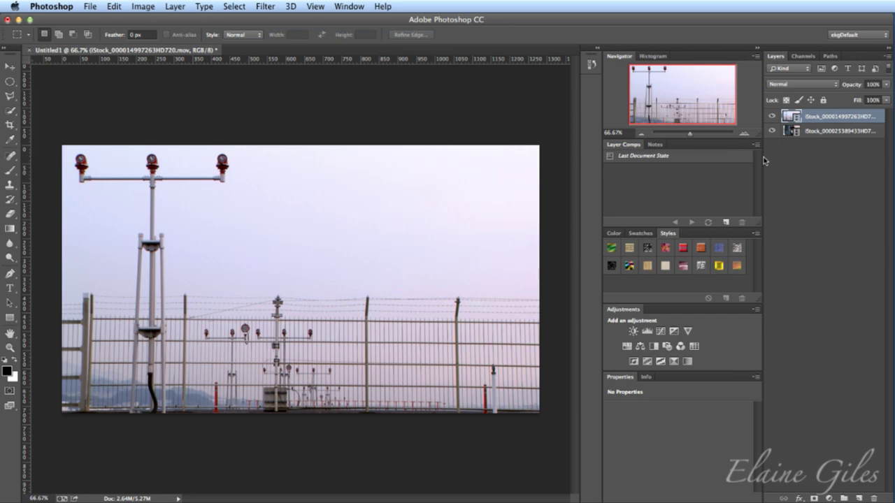
pyautogui.click(856, 38)
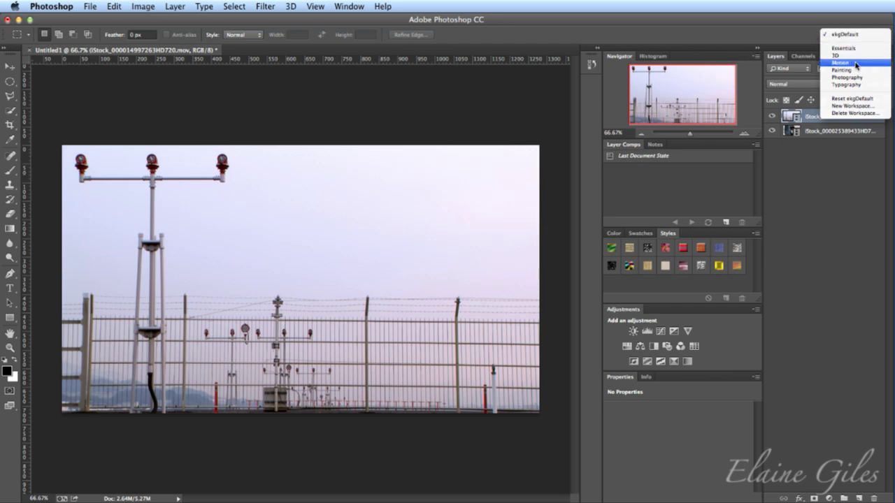
pyautogui.click(856, 63)
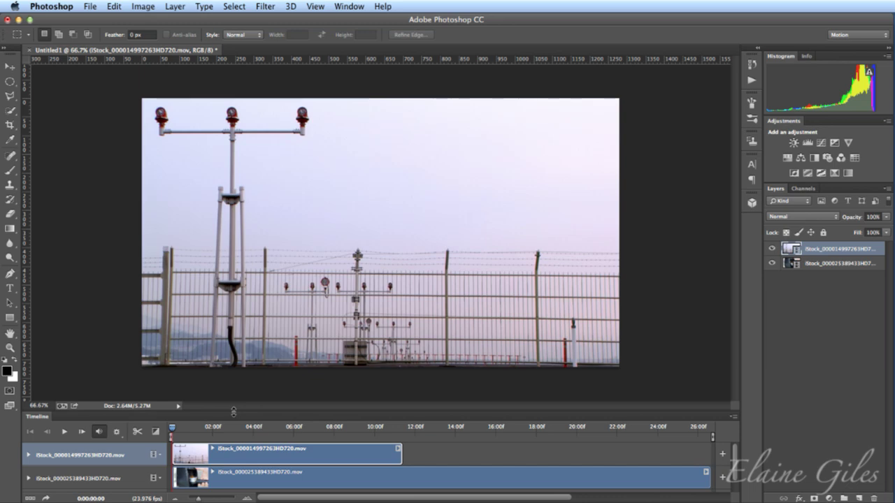
pyautogui.moveTo(234, 411); pyautogui.dragTo(236, 379)
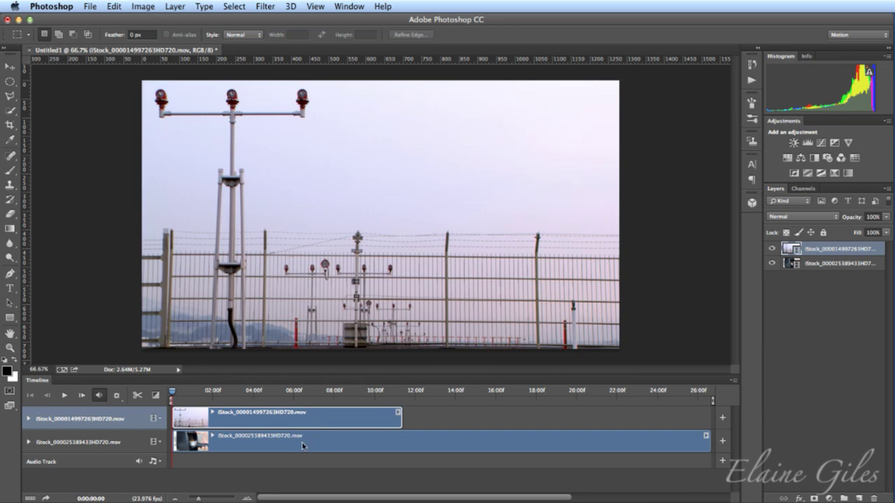
pyautogui.moveTo(306, 446); pyautogui.dragTo(493, 441)
pyautogui.moveTo(434, 443); pyautogui.dragTo(473, 442)
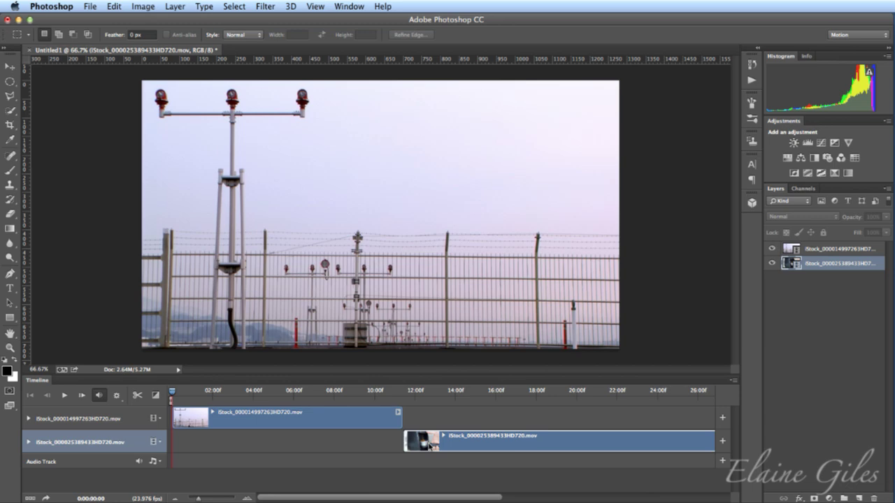
# - Select both iStock video tracks in the timeline and combine them into a new video group from clips
pyautogui.keyDown('shift'); pyautogui.click(121, 420); pyautogui.keyUp('shift')
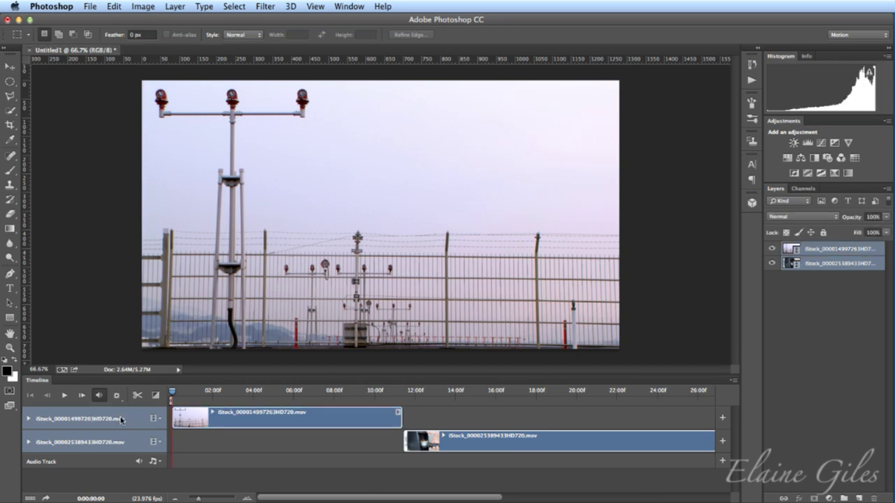
pyautogui.click(121, 420)
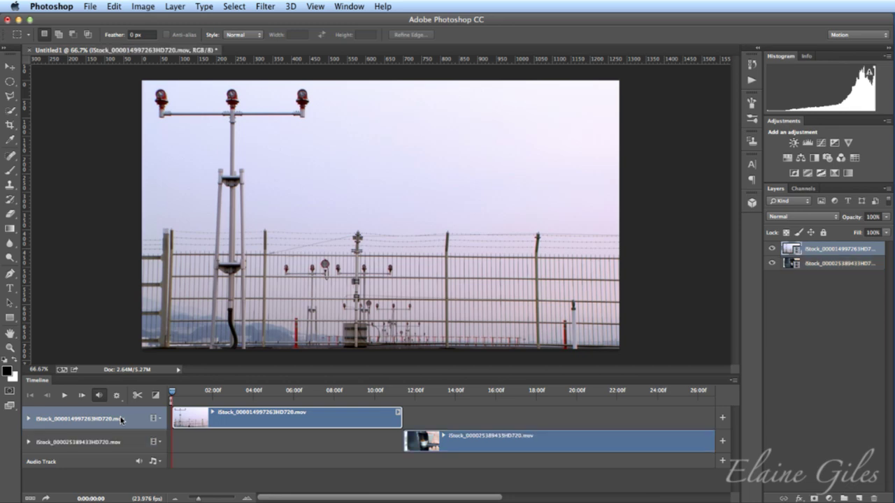
pyautogui.keyDown('shift'); pyautogui.click(126, 443); pyautogui.keyUp('shift')
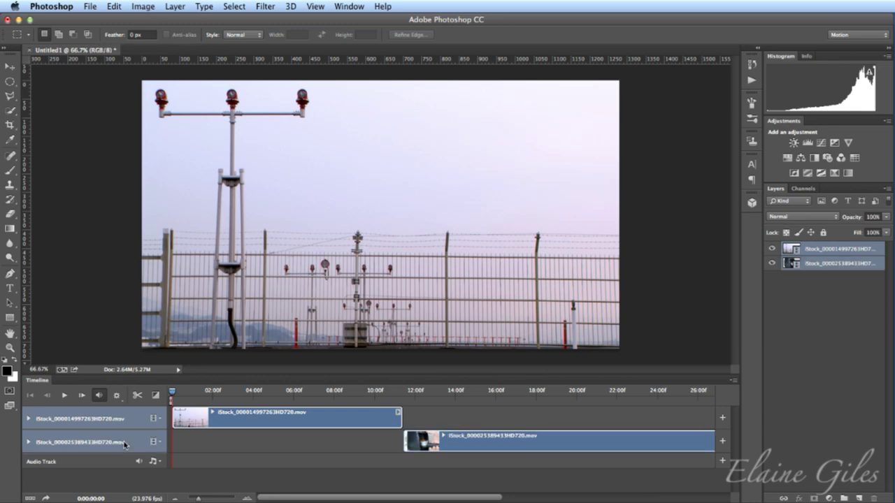
pyautogui.click(160, 421)
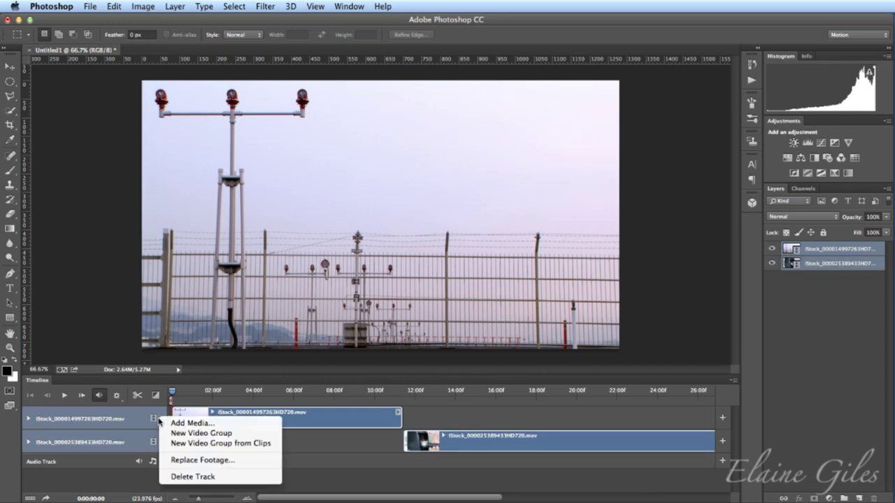
pyautogui.click(207, 444)
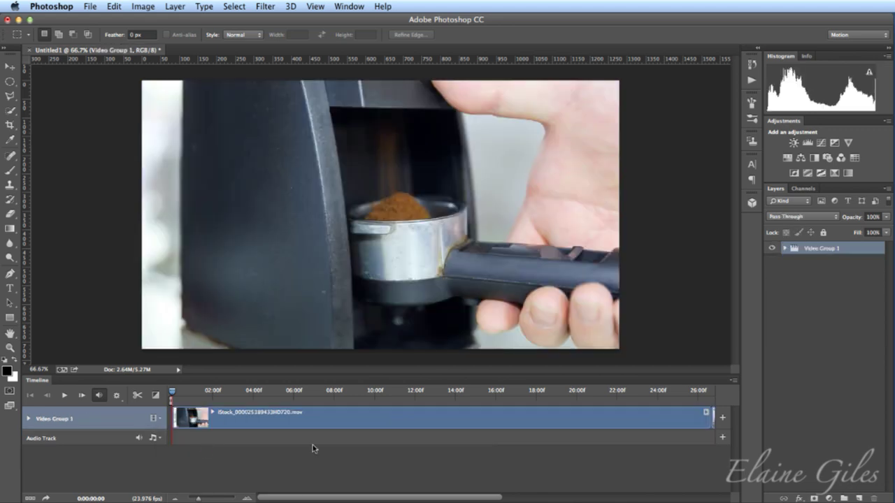
# - Expand the new video group's layers and select each of its two clip layers in turn
pyautogui.click(784, 249)
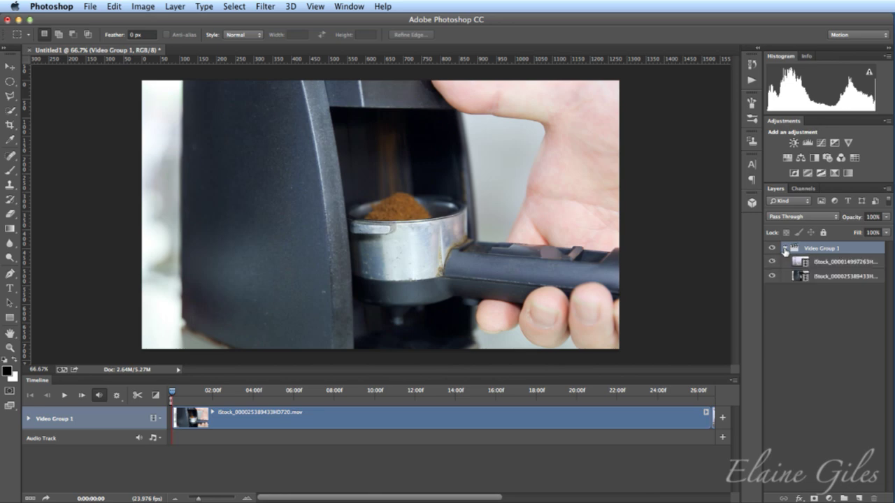
pyautogui.click(836, 264)
pyautogui.click(837, 277)
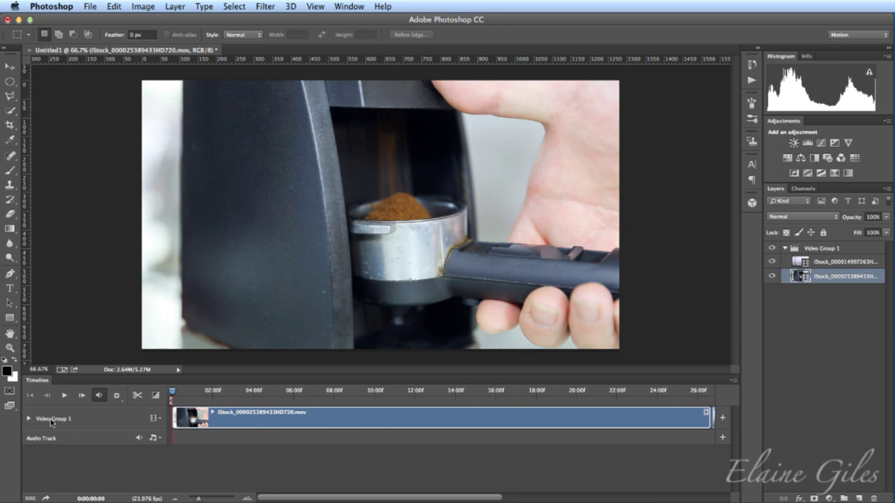
# - Inspect the animatable properties of the video group's track in the timeline and collapse them again
pyautogui.click(29, 420)
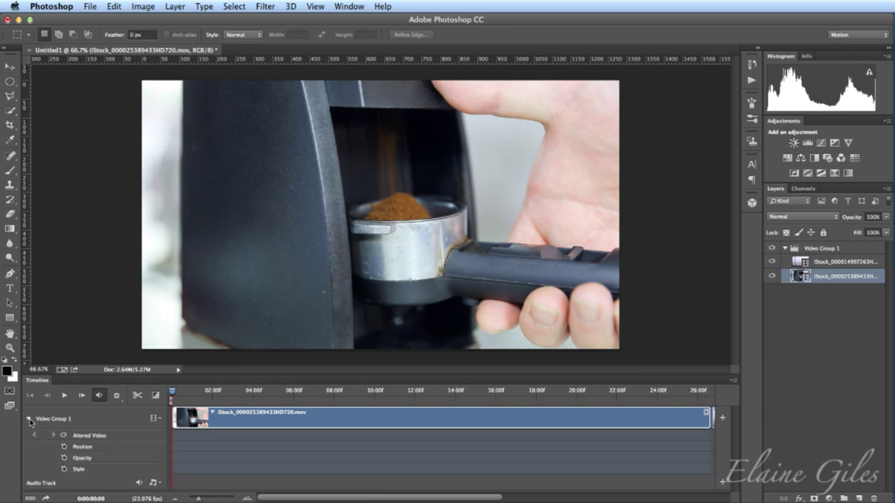
pyautogui.click(30, 419)
pyautogui.click(29, 420)
pyautogui.click(29, 420)
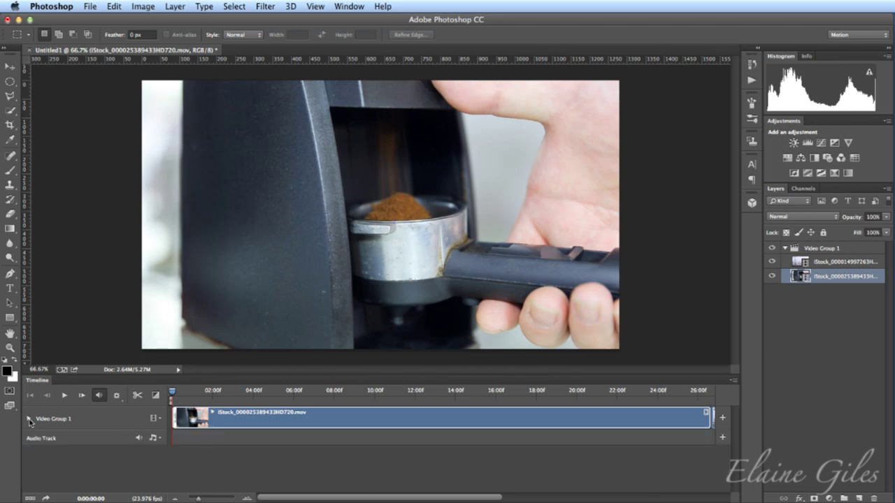
pyautogui.hscroll(5, 589, 424)
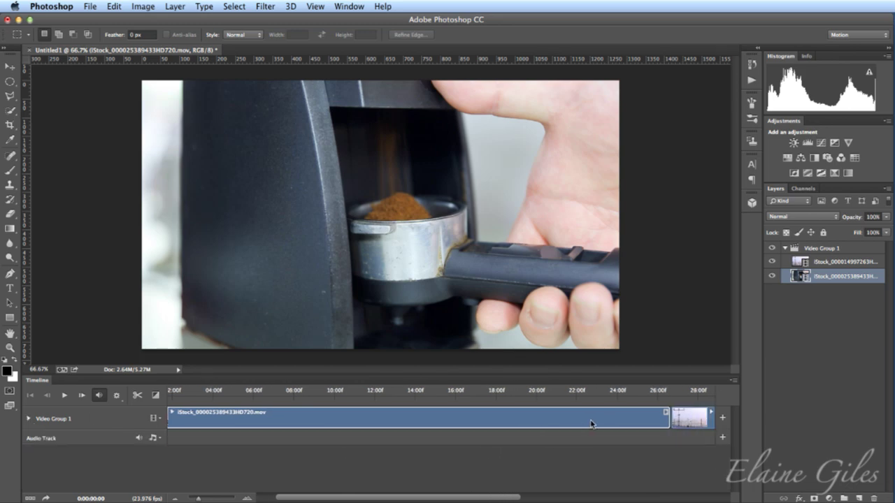
pyautogui.hscroll(5, 591, 423)
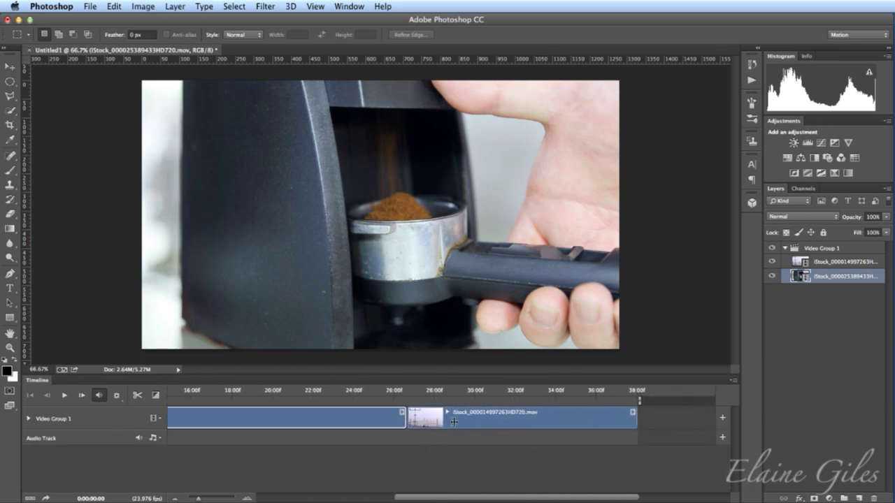
pyautogui.hscroll(-10, 454, 422)
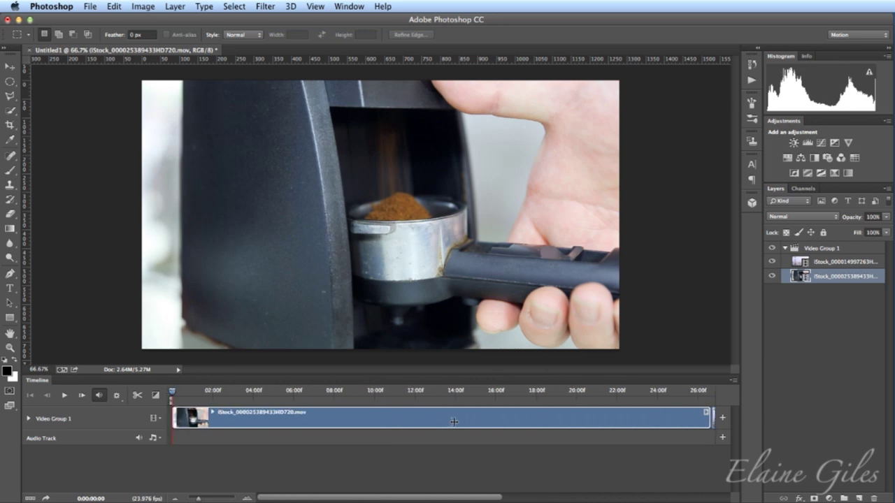
pyautogui.hscroll(10, 453, 421)
pyautogui.hscroll(-2, 454, 421)
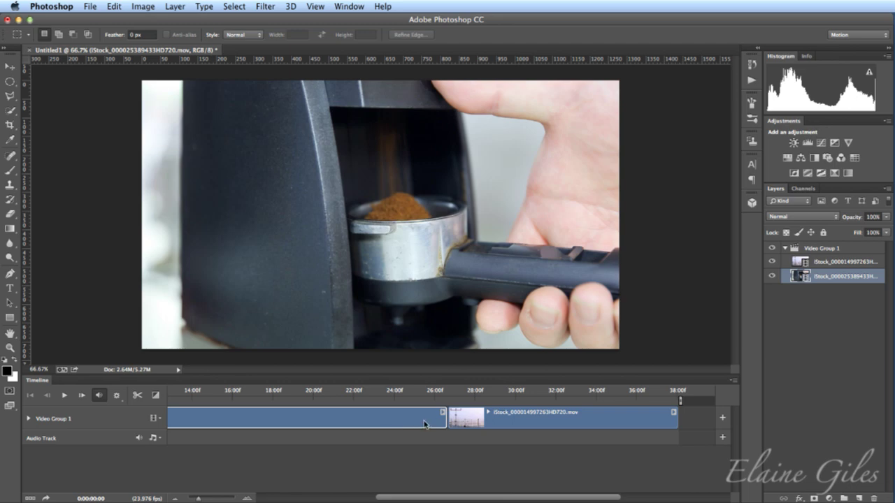
pyautogui.click(549, 423)
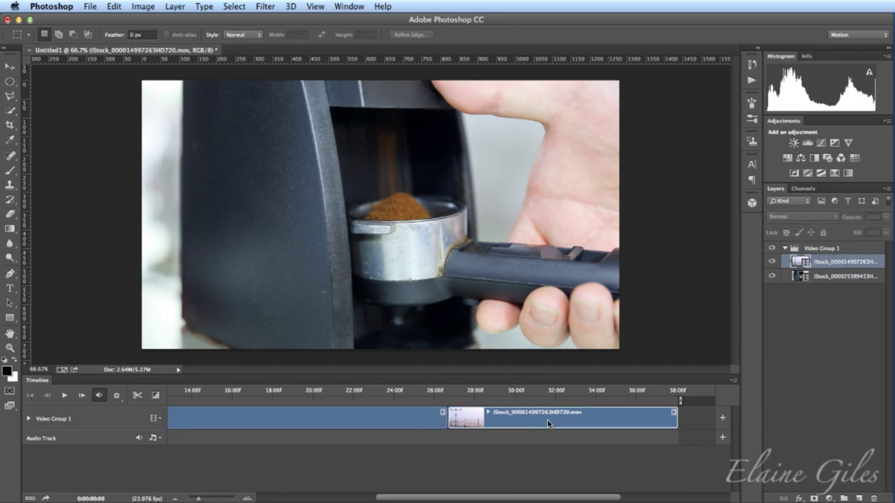
pyautogui.hscroll(-10, 548, 423)
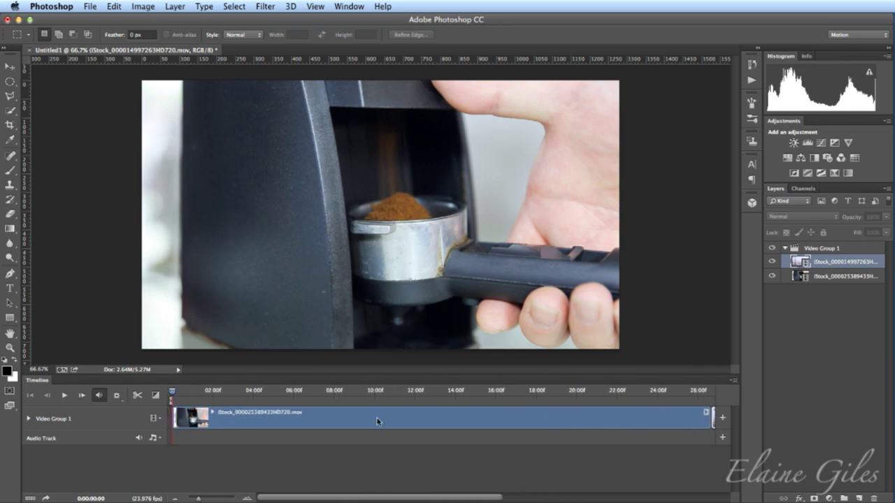
pyautogui.click(173, 394)
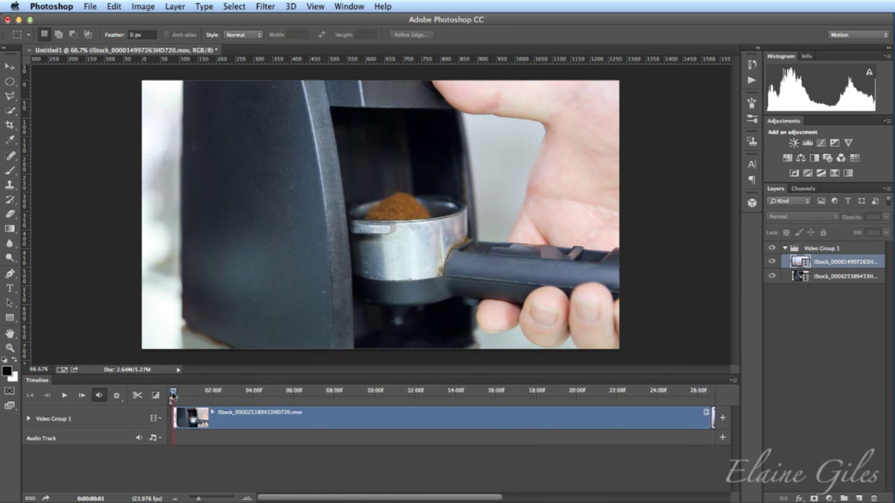
pyautogui.moveTo(174, 393)
pyautogui.mouseDown()
pyautogui.moveTo(330, 395)
pyautogui.moveTo(173, 395)
pyautogui.mouseUp()
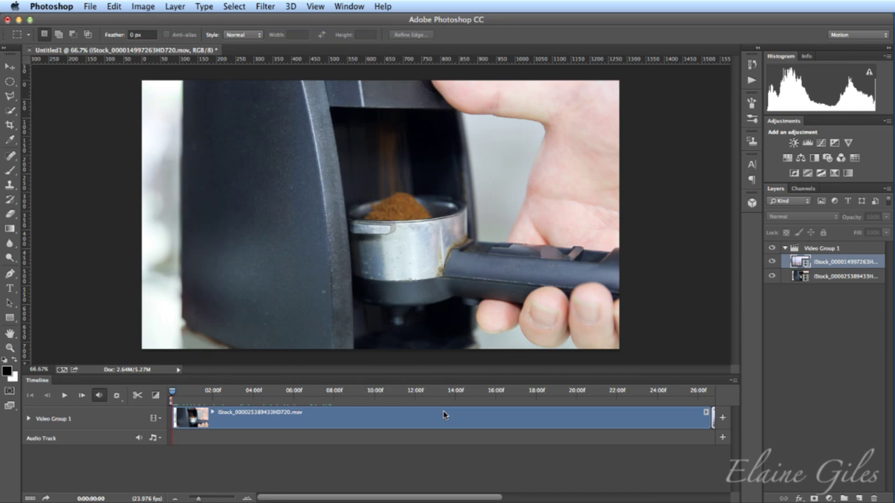
# - Enable the timeline shortcut keys and check that the option is on
pyautogui.click(732, 383)
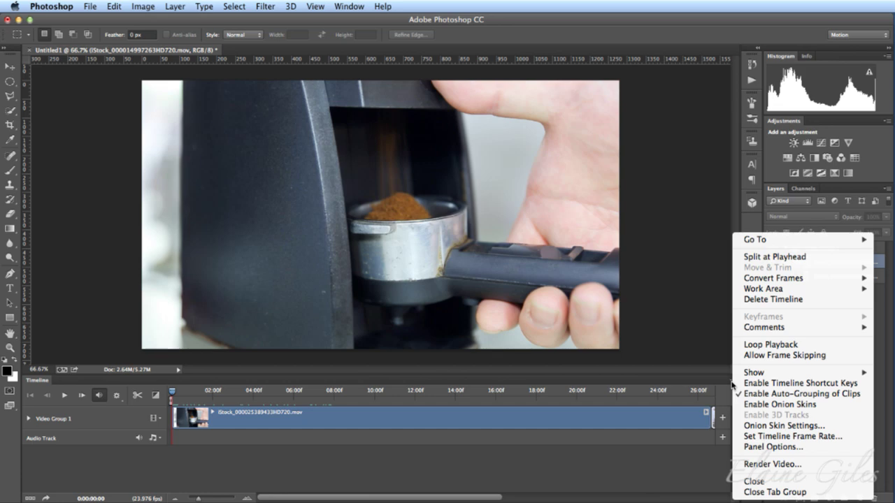
pyautogui.click(801, 384)
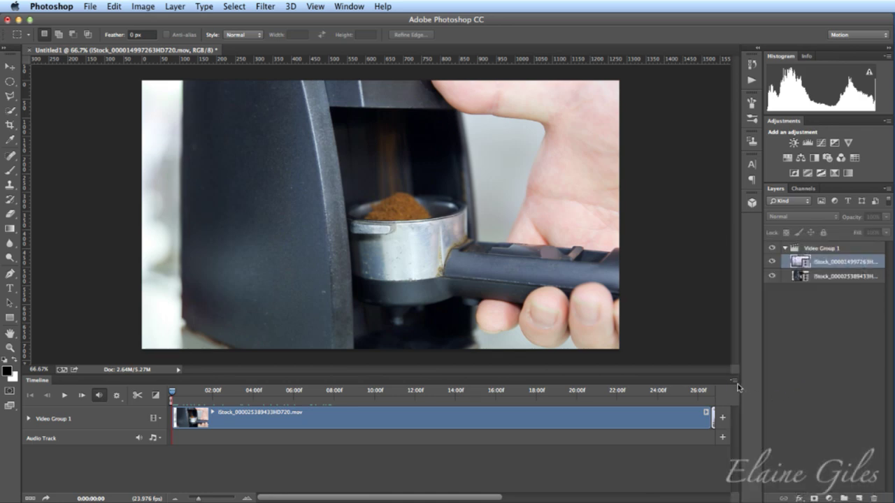
pyautogui.click(735, 383)
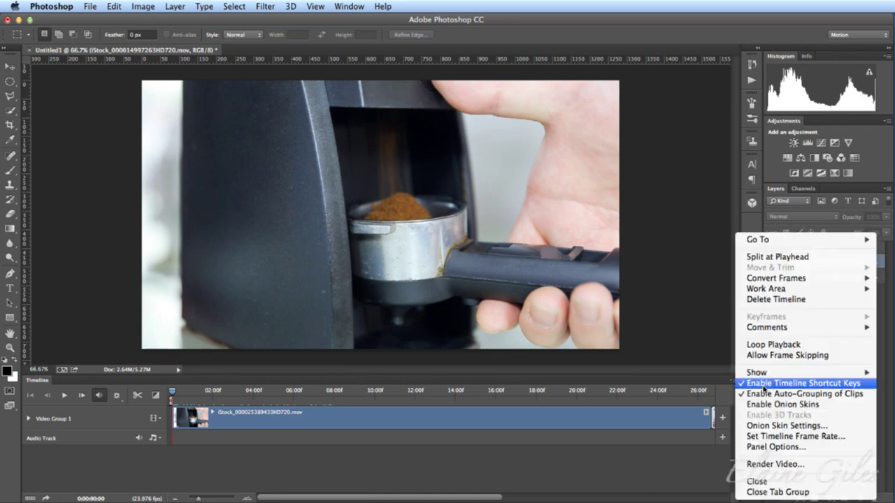
pyautogui.click(702, 382)
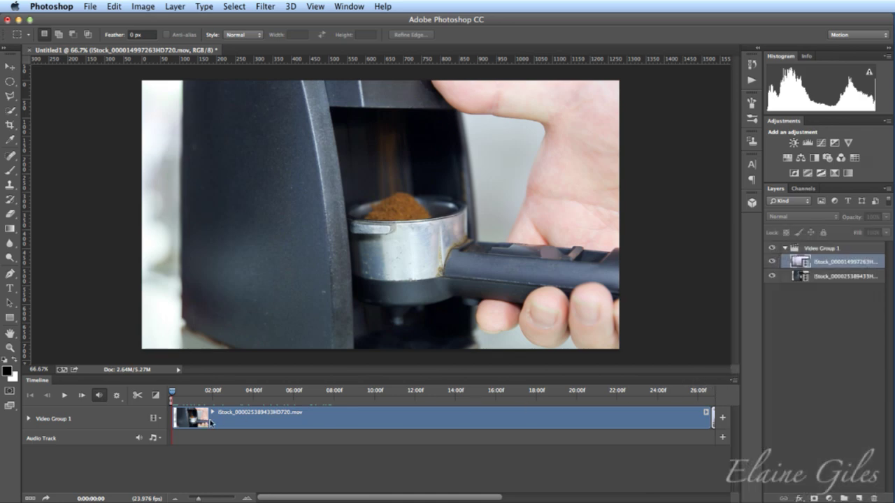
# - Play both clips through to the end of the timeline and scrub the playhead back to 0:00:12:11
pyautogui.press('space')
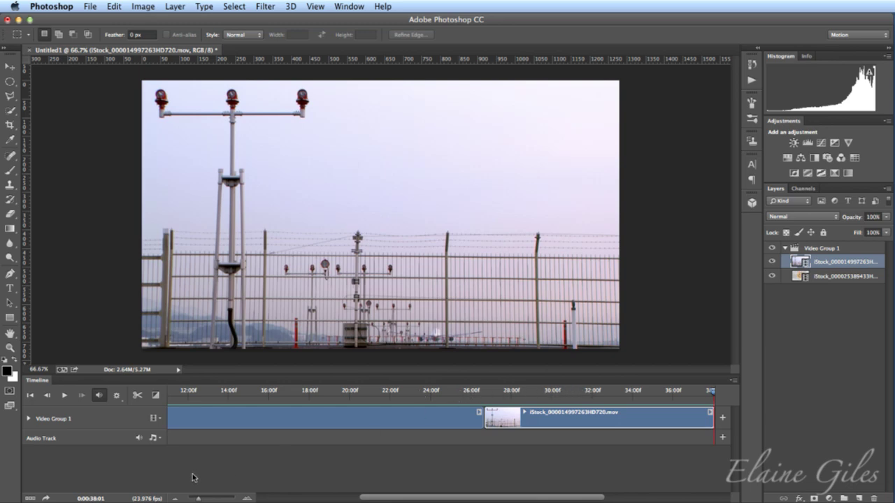
pyautogui.click(713, 394)
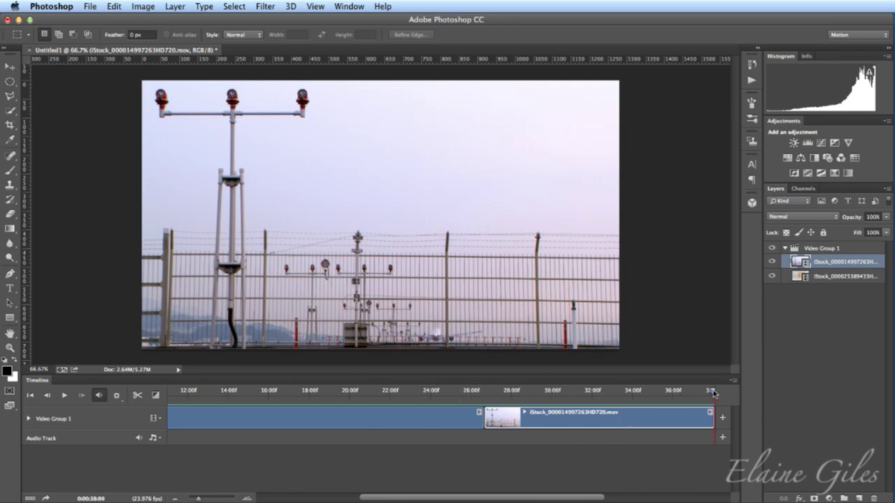
pyautogui.moveTo(713, 393); pyautogui.dragTo(196, 395)
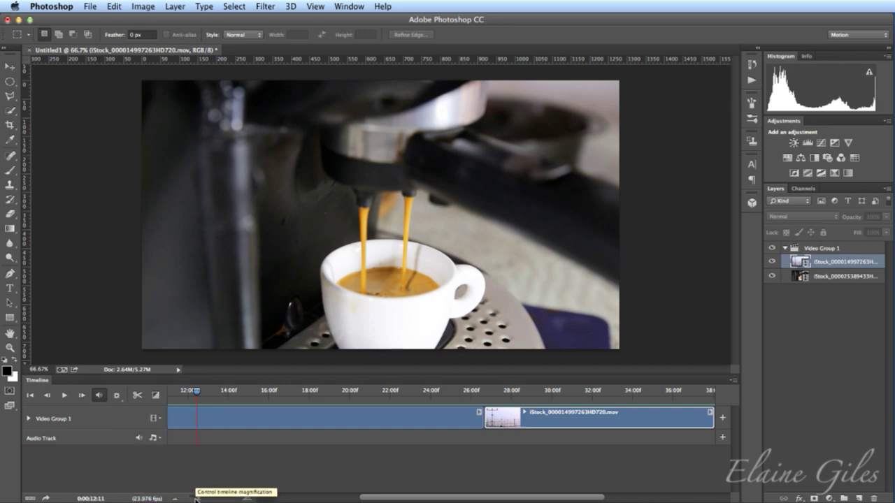
pyautogui.moveTo(197, 498)
pyautogui.mouseDown()
pyautogui.moveTo(236, 499)
pyautogui.moveTo(195, 498)
pyautogui.mouseUp()
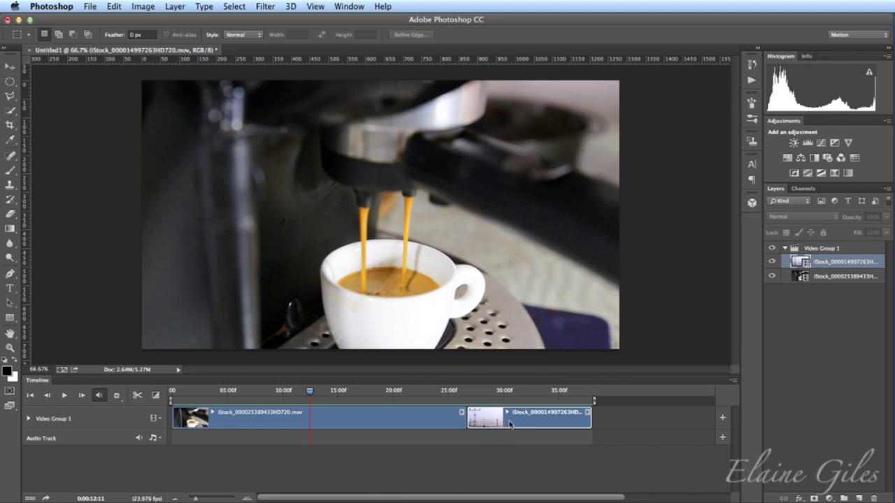
pyautogui.moveTo(519, 421); pyautogui.dragTo(180, 424)
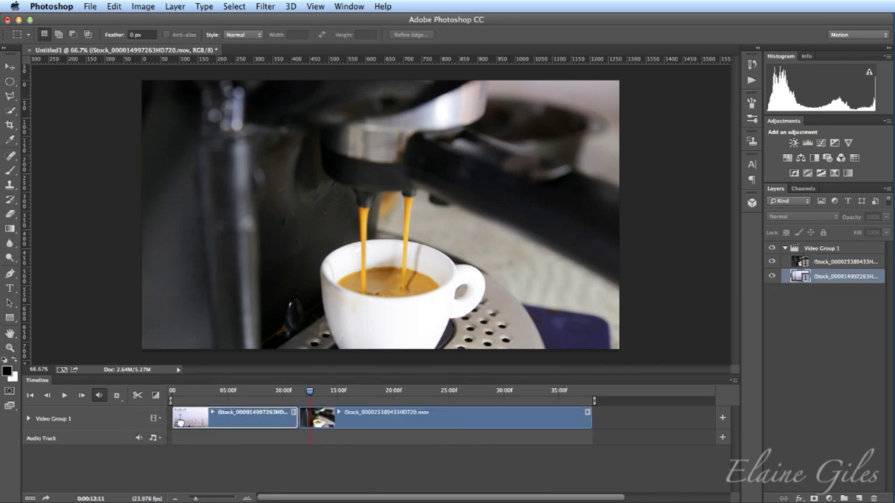
# - Rename the video group as Base Video
pyautogui.doubleClick(819, 249)
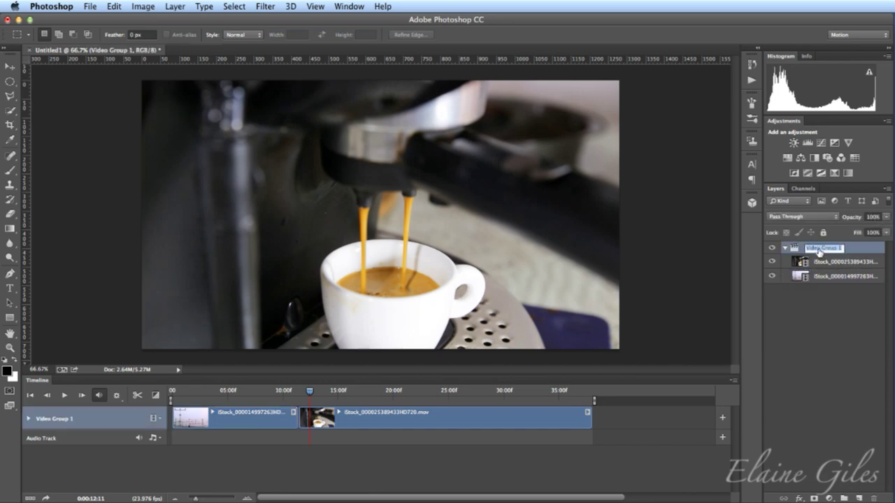
pyautogui.write('Esse Video')
pyautogui.press('Return')
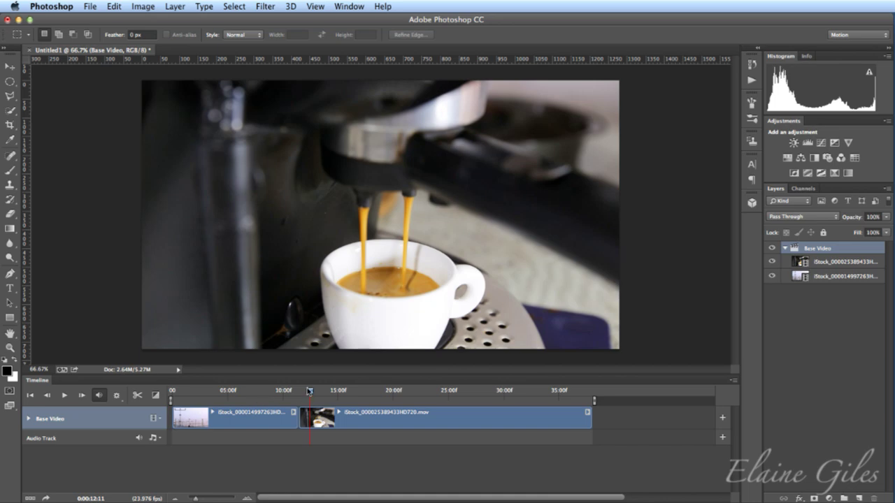
pyautogui.moveTo(310, 396); pyautogui.dragTo(535, 400)
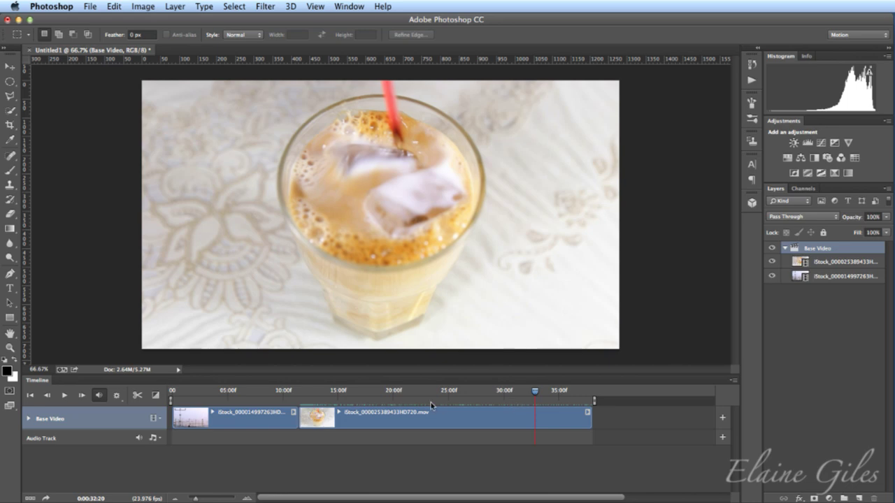
pyautogui.click(301, 394)
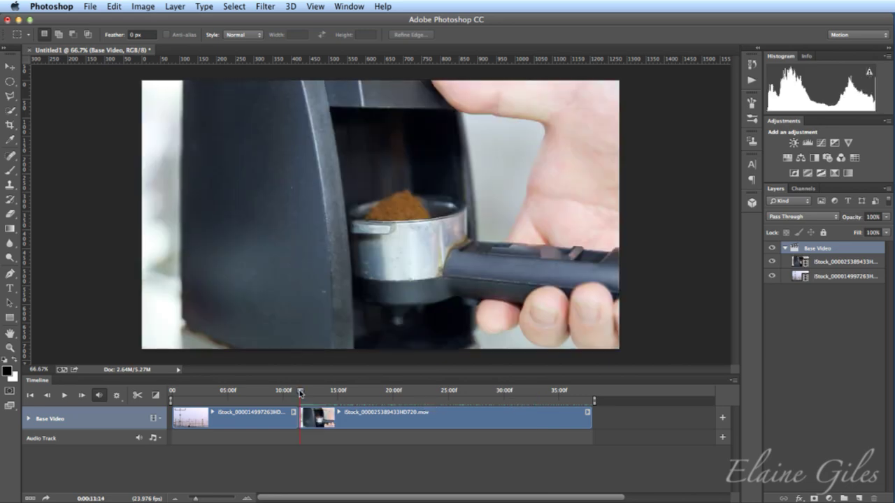
pyautogui.press('space')
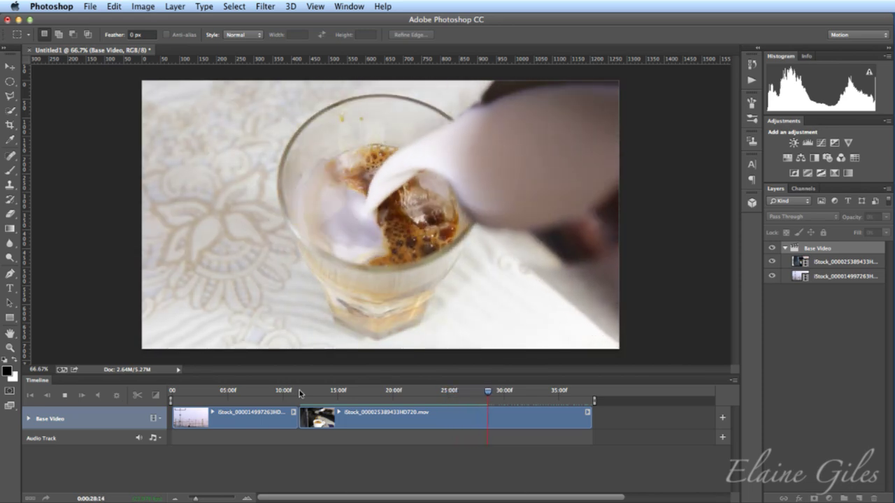
pyautogui.press('space')
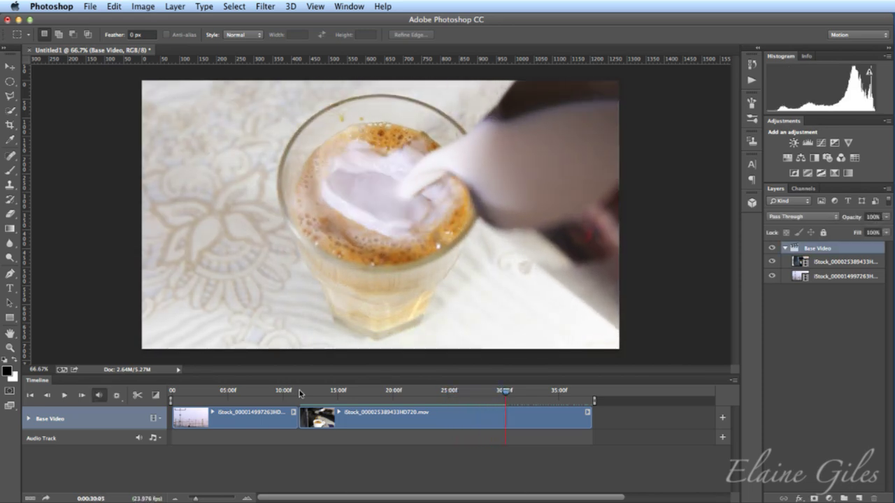
pyautogui.click(354, 395)
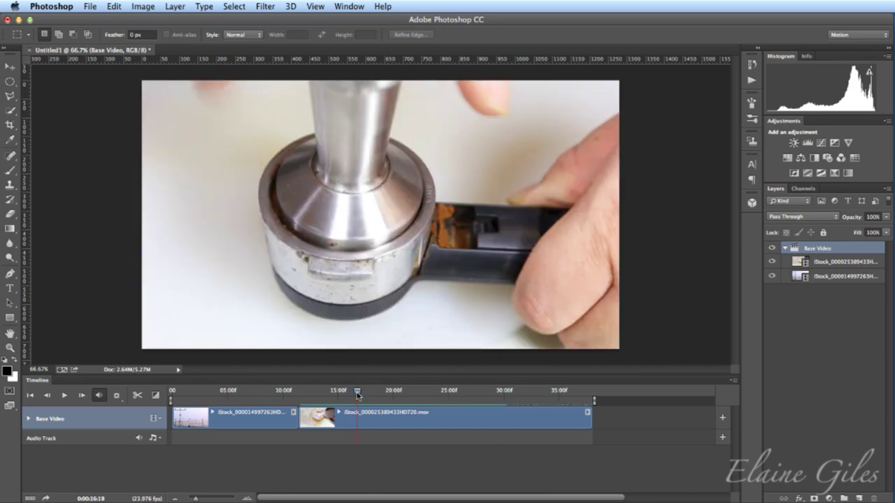
pyautogui.moveTo(353, 396); pyautogui.dragTo(330, 396)
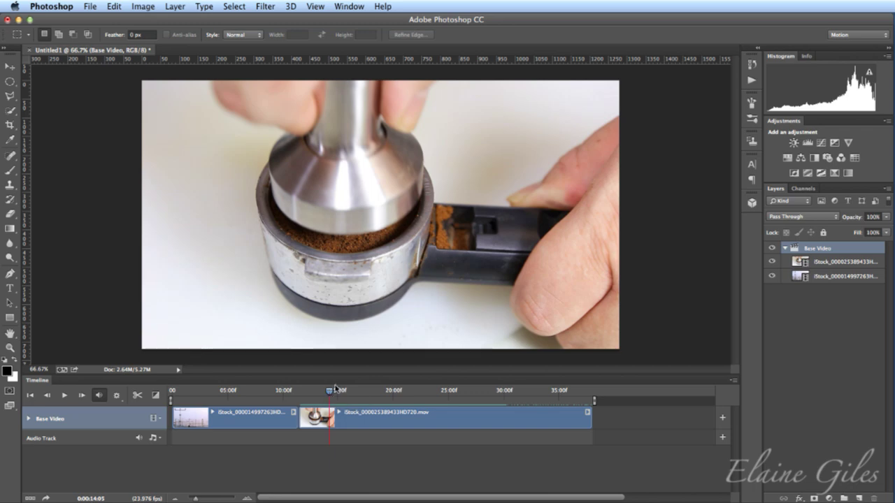
pyautogui.press('Left')
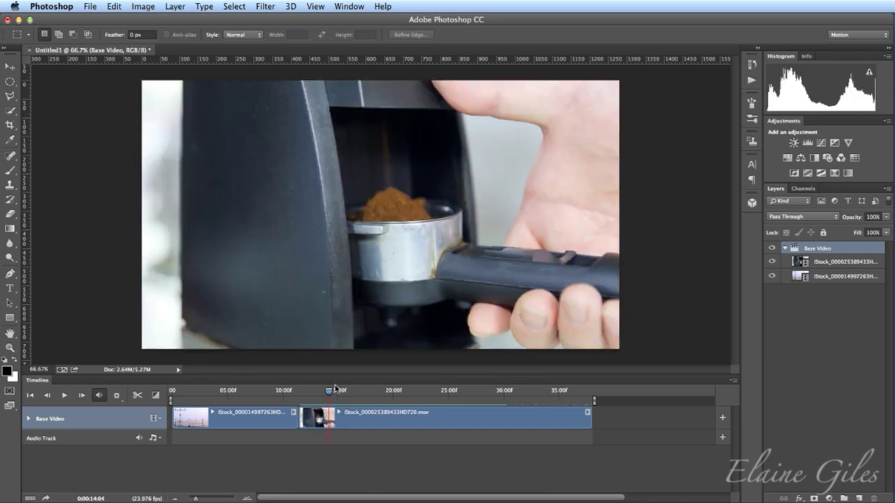
pyautogui.moveTo(335, 389); pyautogui.dragTo(335, 388)
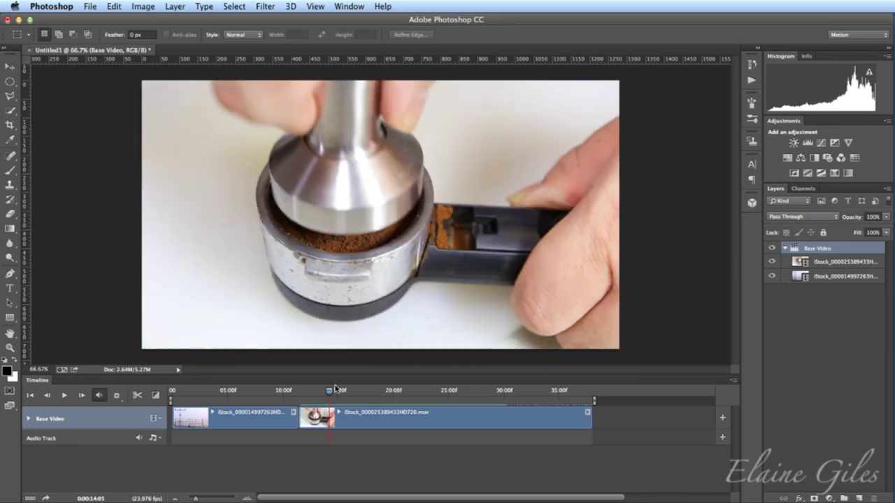
pyautogui.click(358, 429)
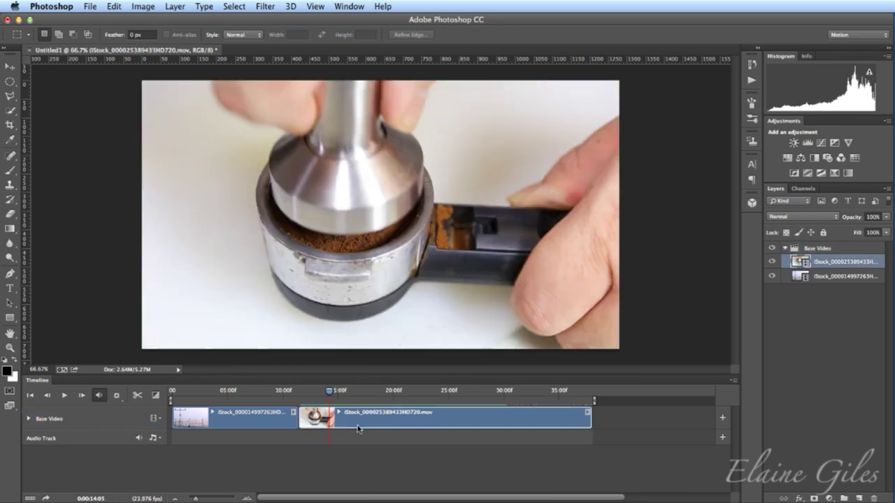
pyautogui.click(137, 395)
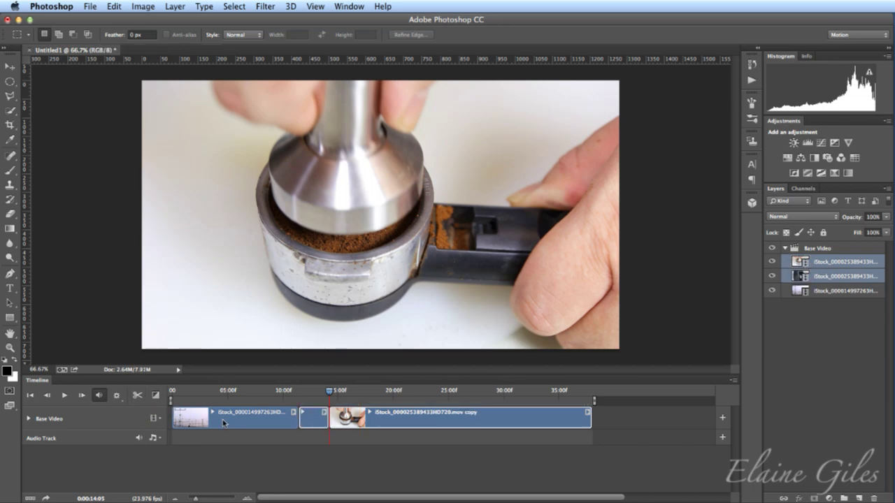
pyautogui.click(323, 421)
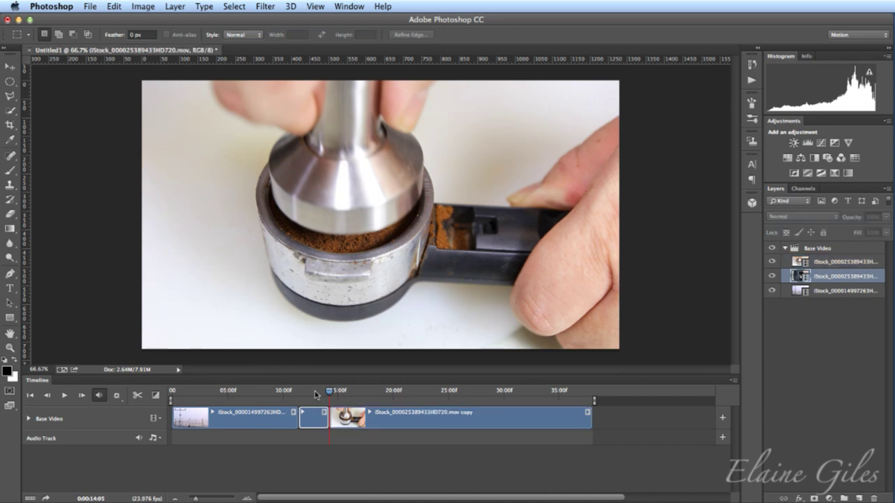
pyautogui.click(316, 393)
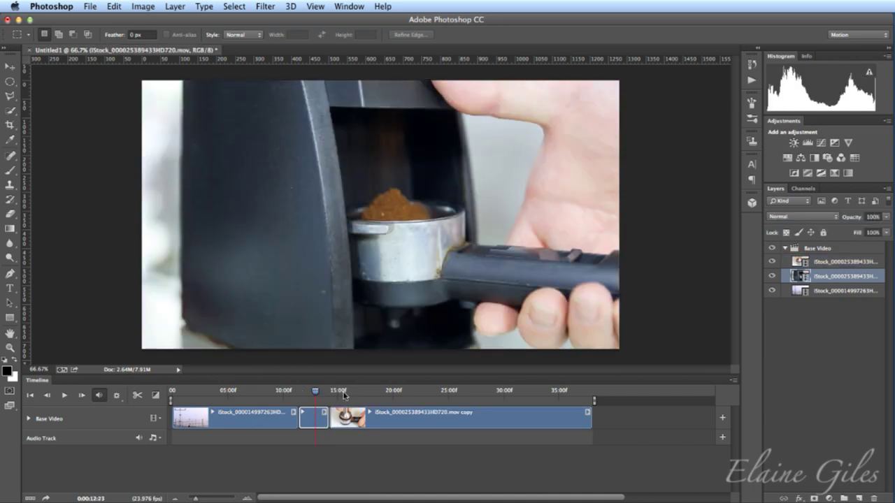
pyautogui.click(345, 394)
pyautogui.moveTo(346, 395); pyautogui.dragTo(362, 395)
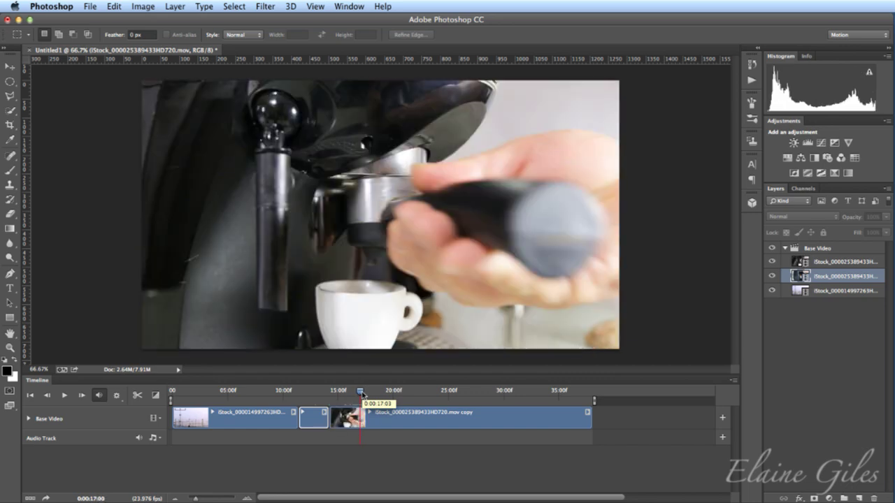
pyautogui.click(406, 421)
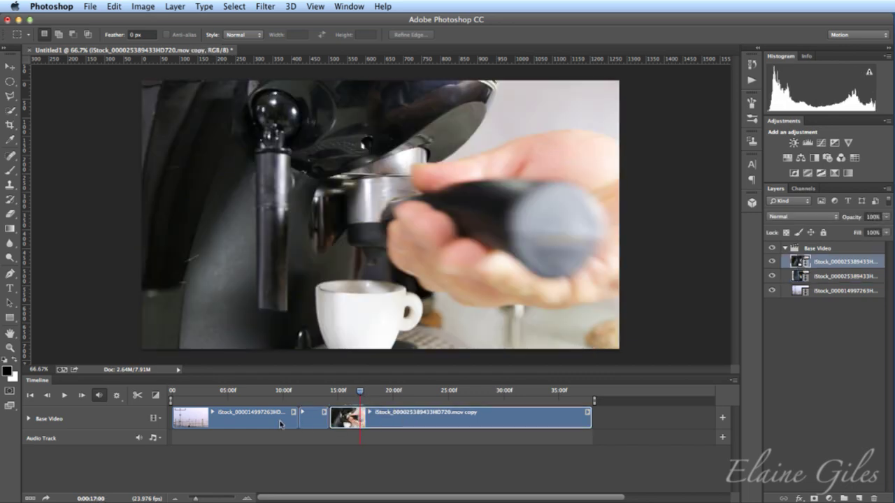
pyautogui.click(137, 395)
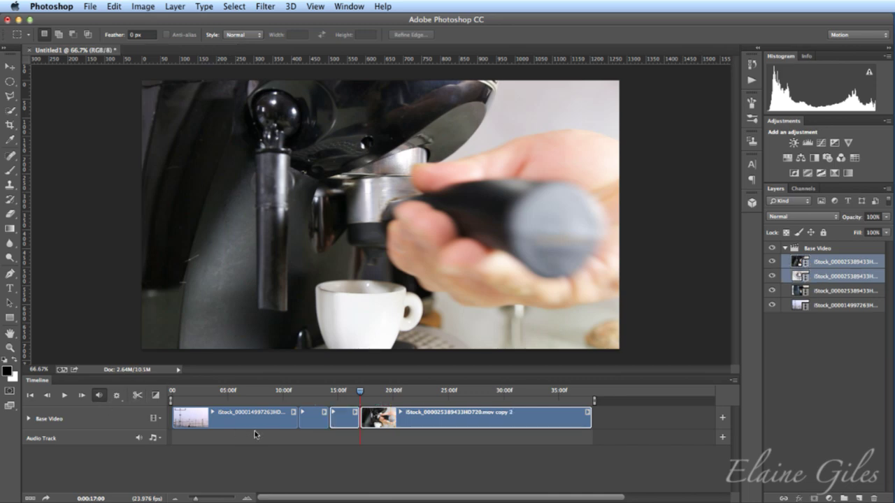
# - Split the remaining coffee clip at 0:00:18:23, where the coffee pours into the cup, and at 0:00:24:20, where the glass shot begins
pyautogui.click(395, 392)
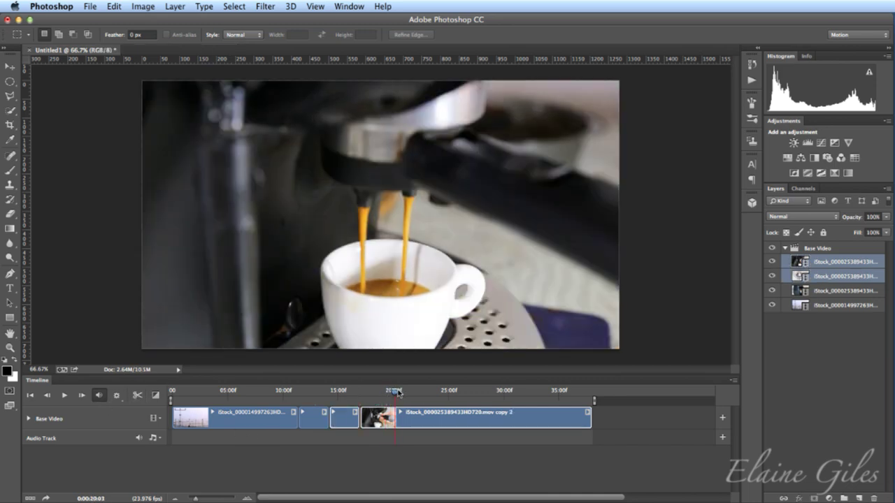
pyautogui.moveTo(398, 393)
pyautogui.mouseDown()
pyautogui.moveTo(455, 395)
pyautogui.moveTo(380, 396)
pyautogui.mouseUp()
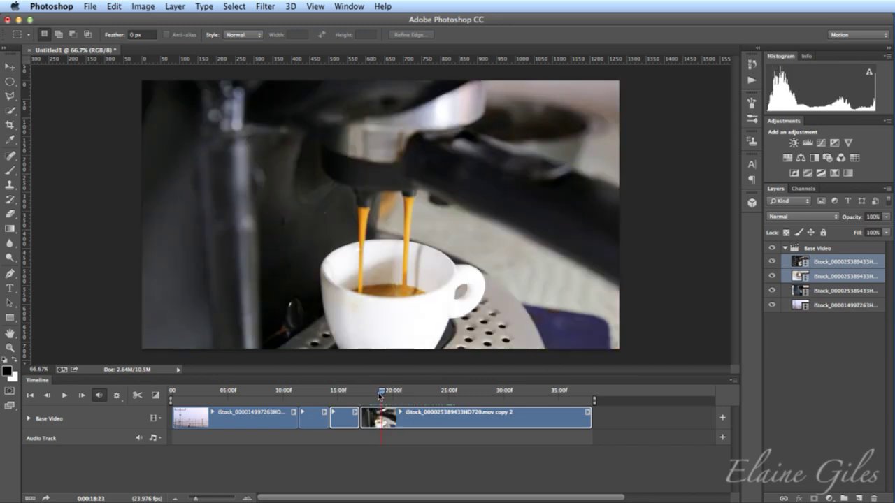
pyautogui.click(428, 419)
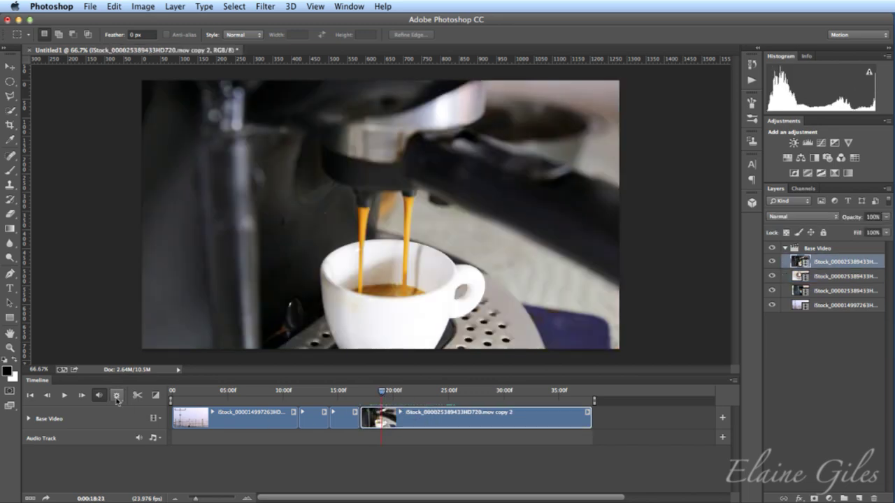
pyautogui.click(137, 395)
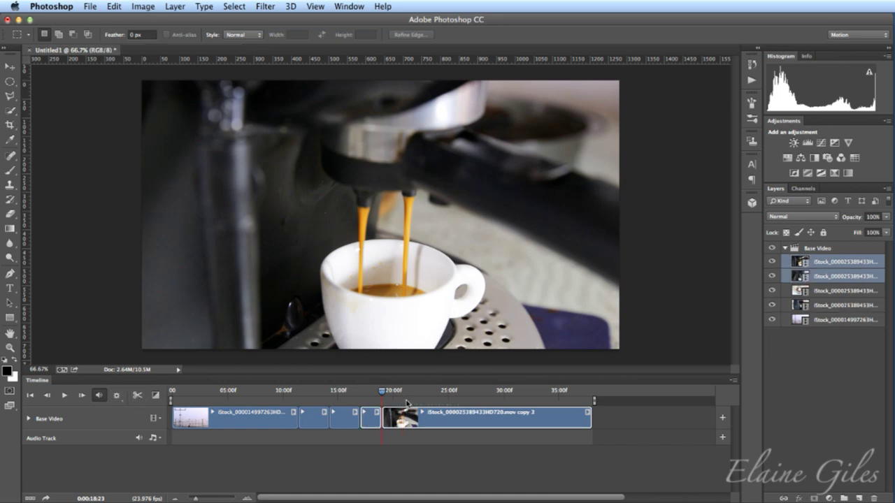
pyautogui.moveTo(410, 392); pyautogui.dragTo(448, 393)
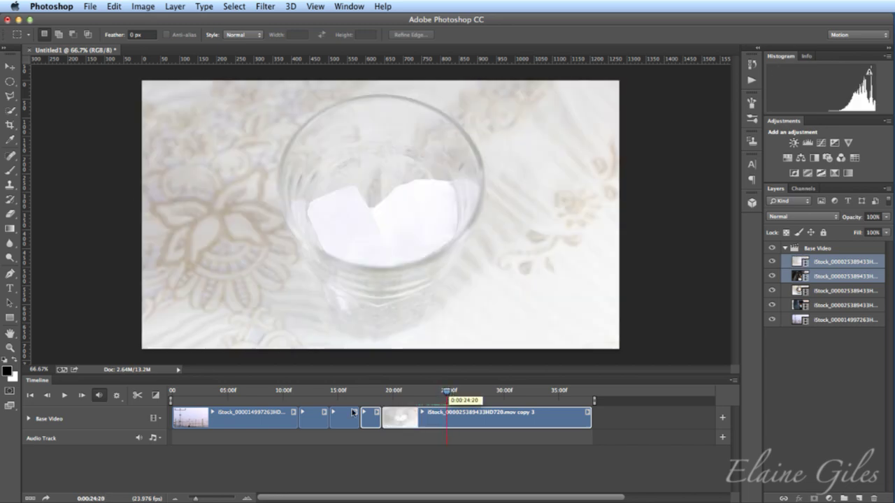
pyautogui.click(138, 395)
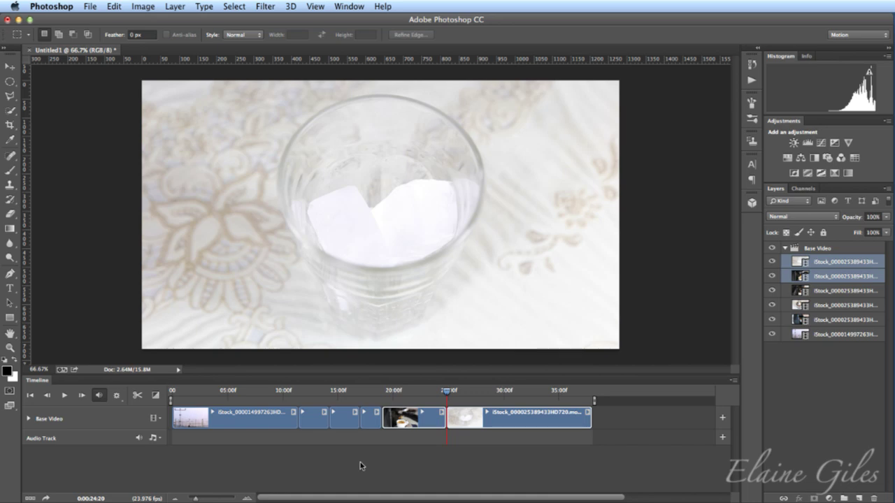
pyautogui.click(225, 393)
pyautogui.moveTo(225, 394); pyautogui.dragTo(264, 395)
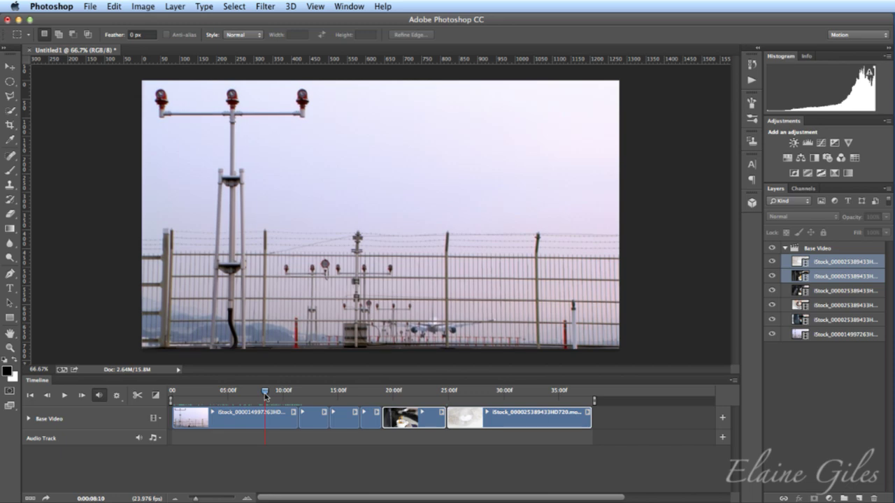
pyautogui.moveTo(265, 396)
pyautogui.click(266, 414)
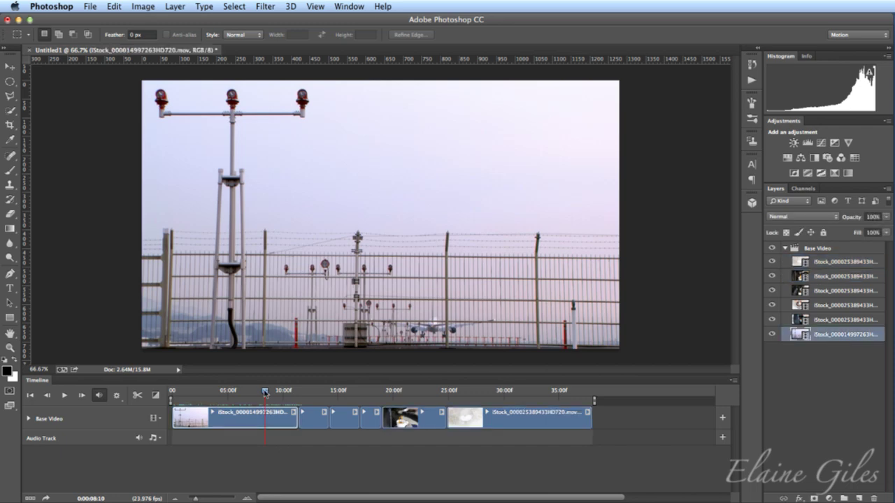
pyautogui.moveTo(266, 393); pyautogui.dragTo(278, 394)
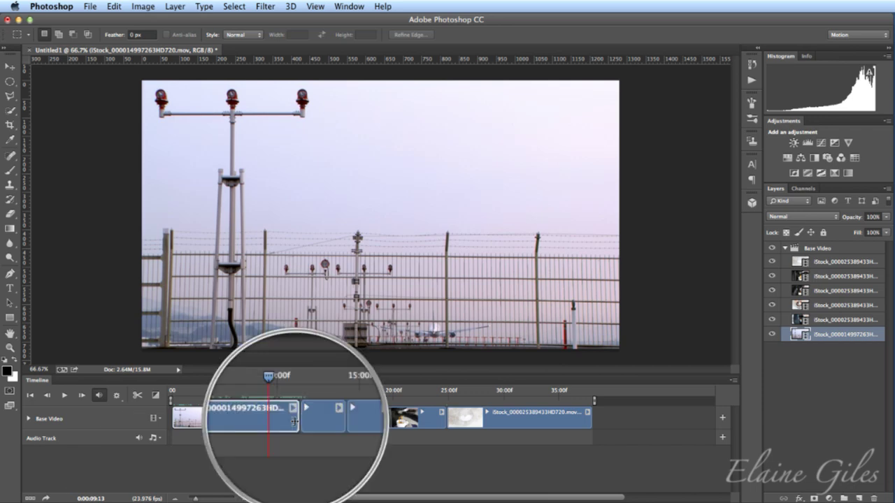
pyautogui.moveTo(294, 422); pyautogui.dragTo(280, 425)
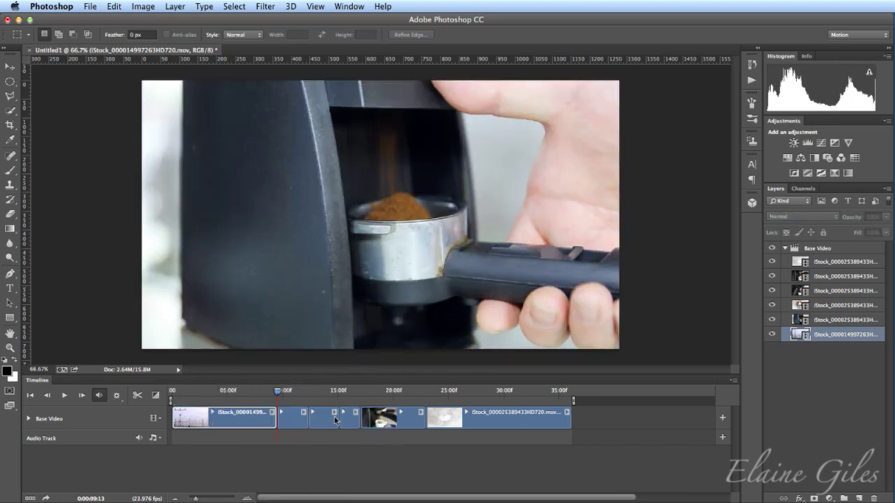
# - Play the start of the airplane clip from 0:00:00:00 to about 3 seconds on the timeline
pyautogui.click(297, 423)
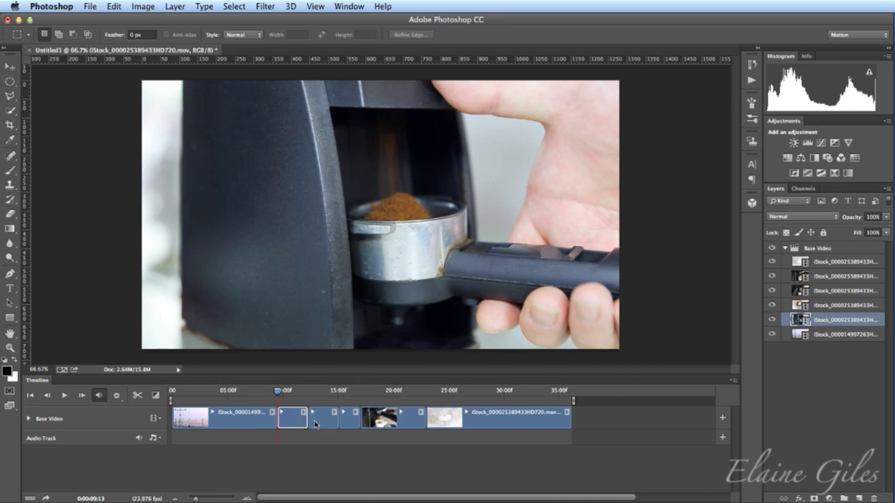
pyautogui.click(242, 423)
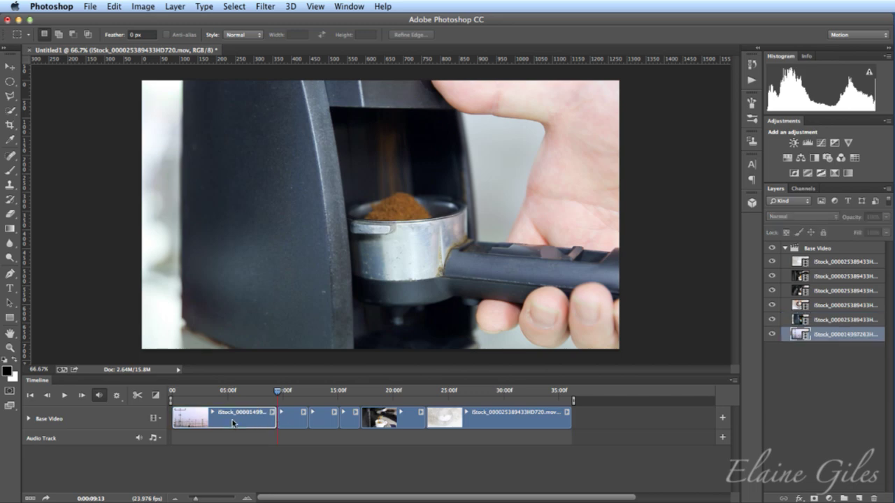
pyautogui.click(200, 393)
pyautogui.moveTo(200, 392); pyautogui.dragTo(170, 393)
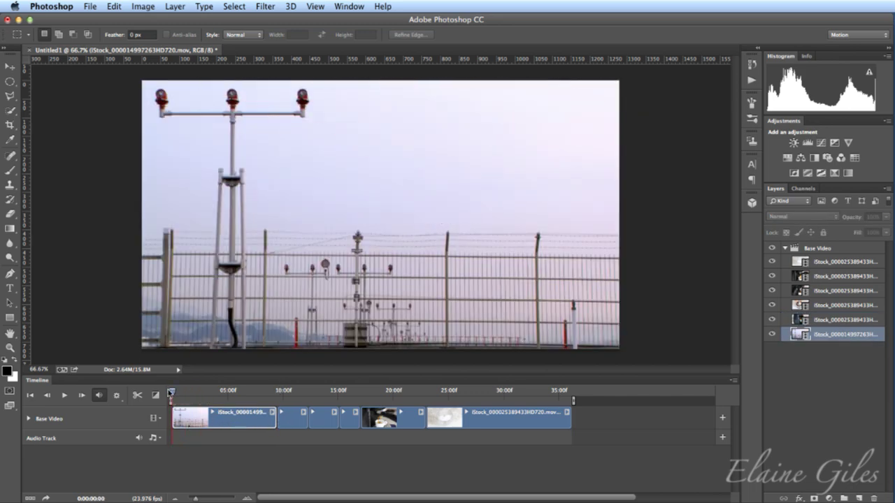
pyautogui.press('space')
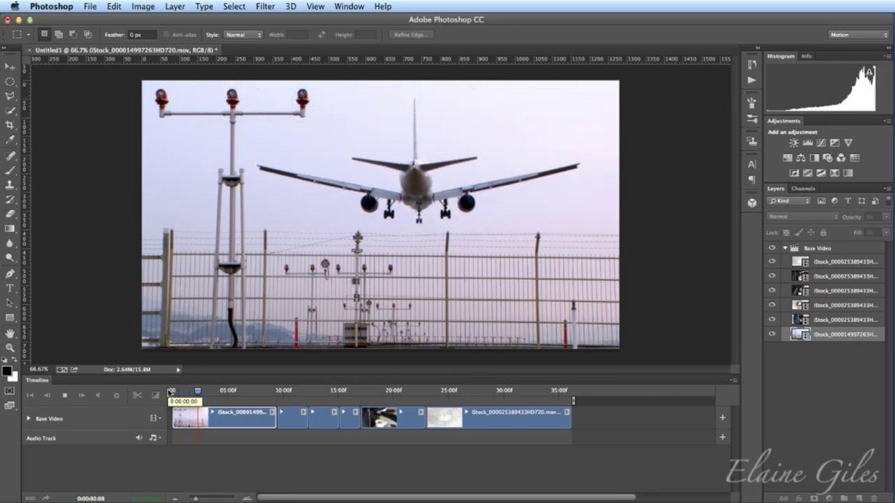
pyautogui.press('space')
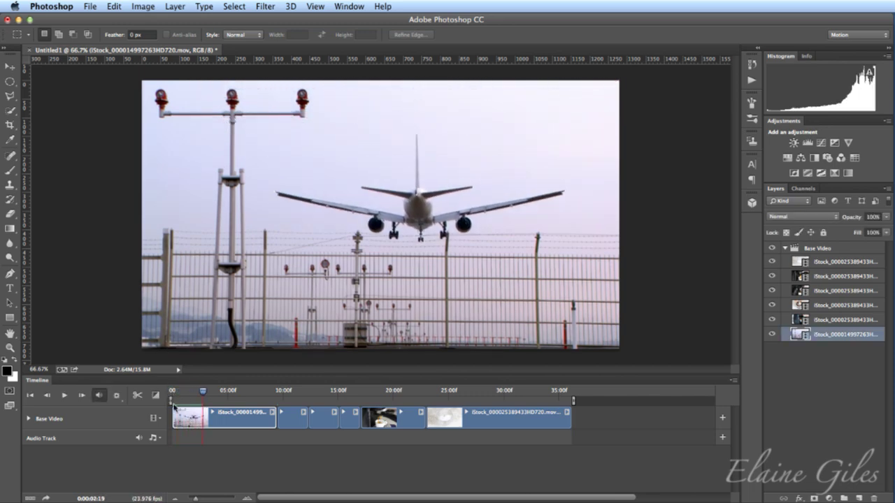
# - Apply a 1 s Fade With Black transition to the beginning of the airplane clip
pyautogui.click(156, 397)
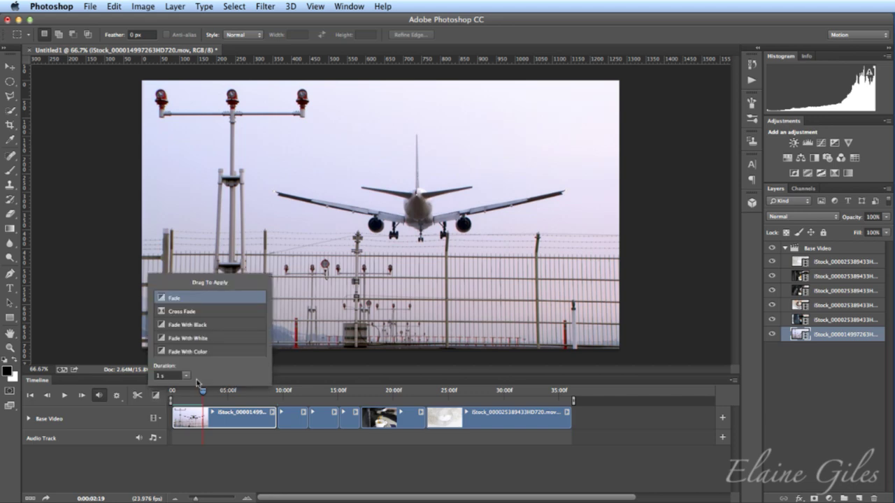
pyautogui.click(213, 326)
pyautogui.moveTo(213, 326); pyautogui.dragTo(177, 416)
pyautogui.moveTo(177, 422); pyautogui.dragTo(179, 423)
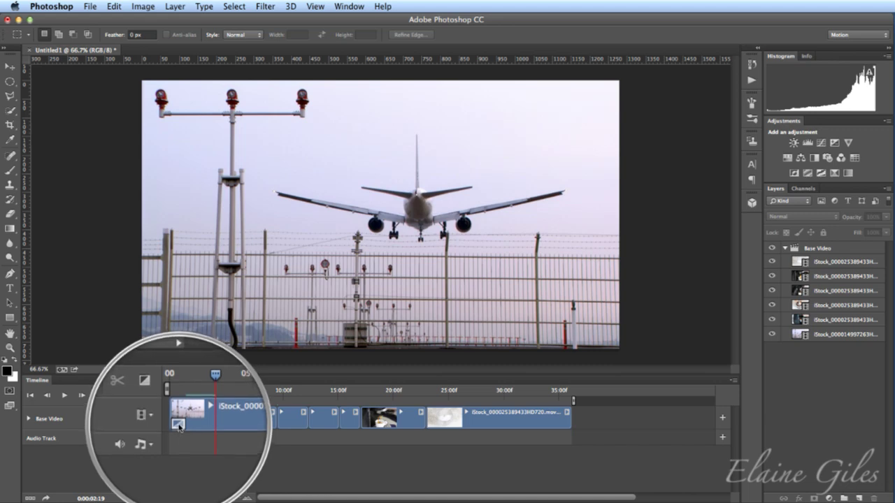
# - Examine the duration and type options of the airplane clip's opening transition, keeping Fade With Black at 1 s
pyautogui.rightClick(179, 425)
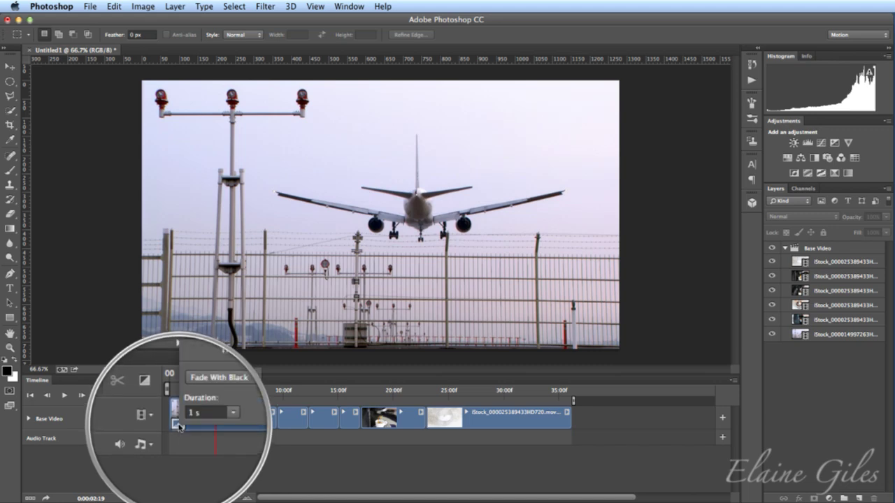
pyautogui.click(216, 418)
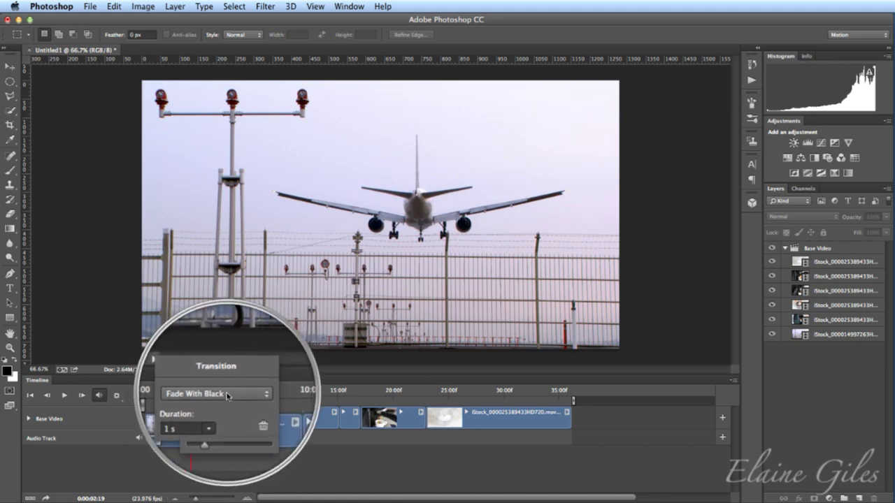
pyautogui.click(224, 393)
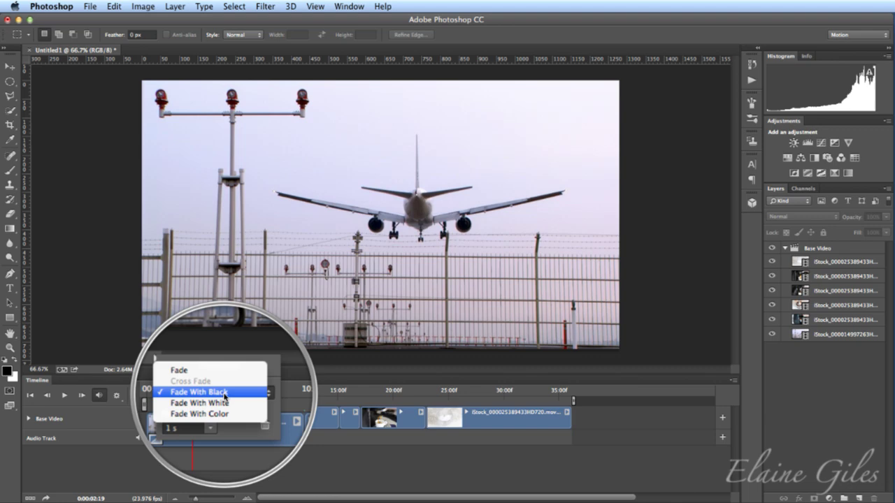
pyautogui.click(224, 394)
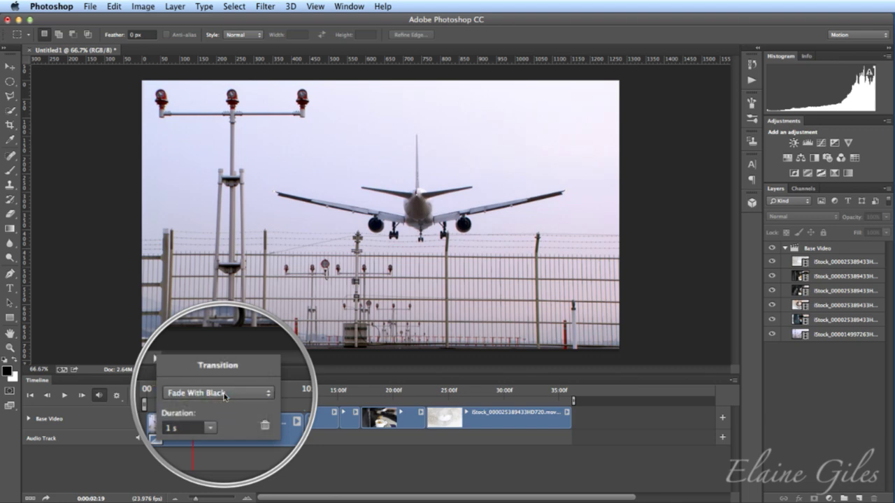
pyautogui.click(215, 454)
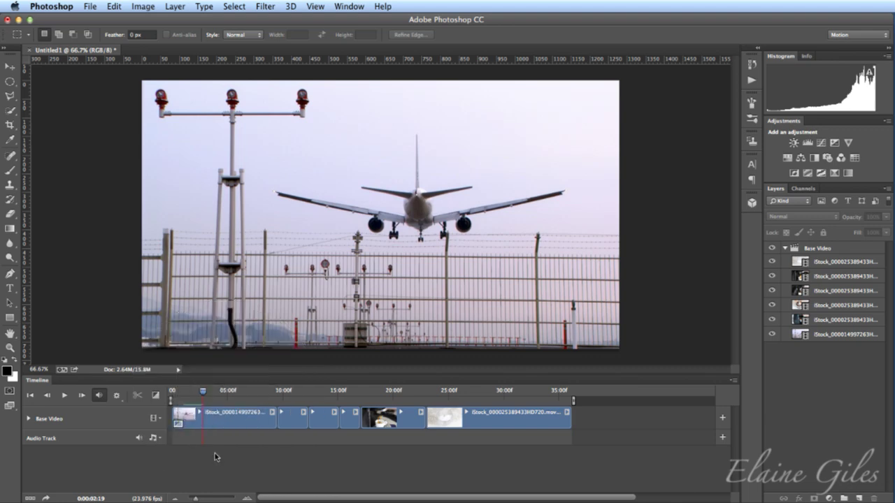
# - Preview the opening fade by playing the timeline from its beginning to about 7 seconds
pyautogui.moveTo(203, 391); pyautogui.dragTo(168, 393)
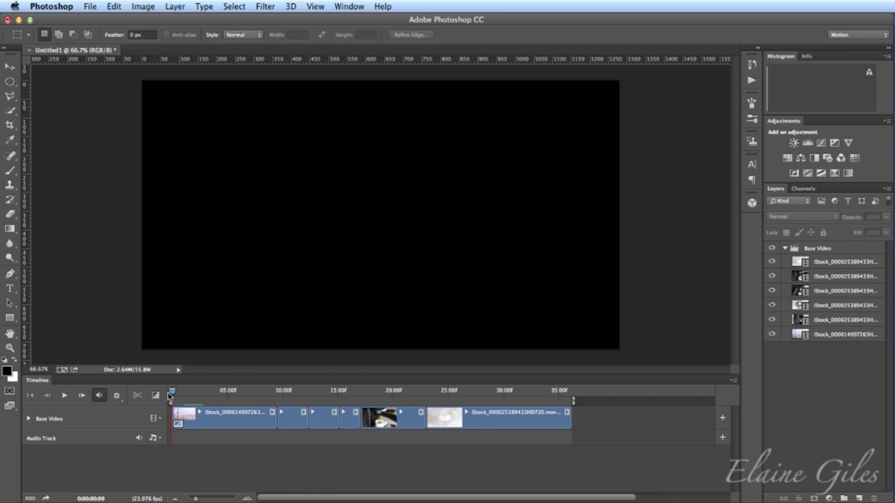
pyautogui.press('space')
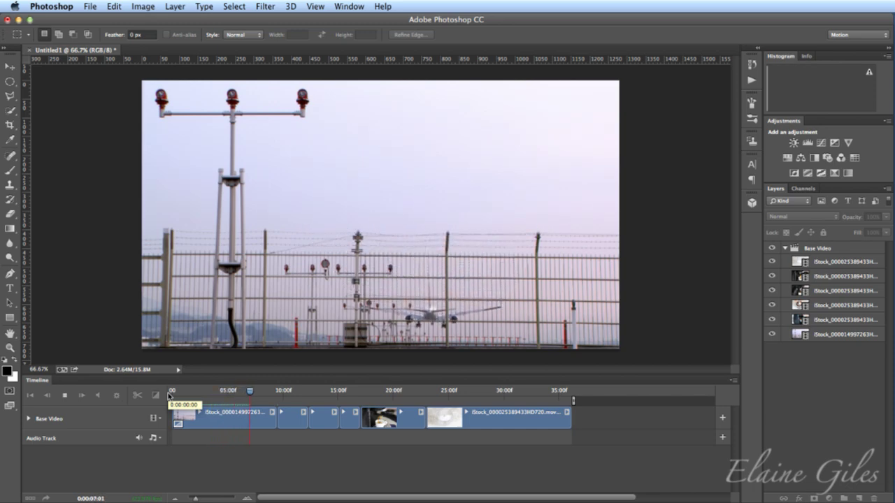
pyautogui.press('space')
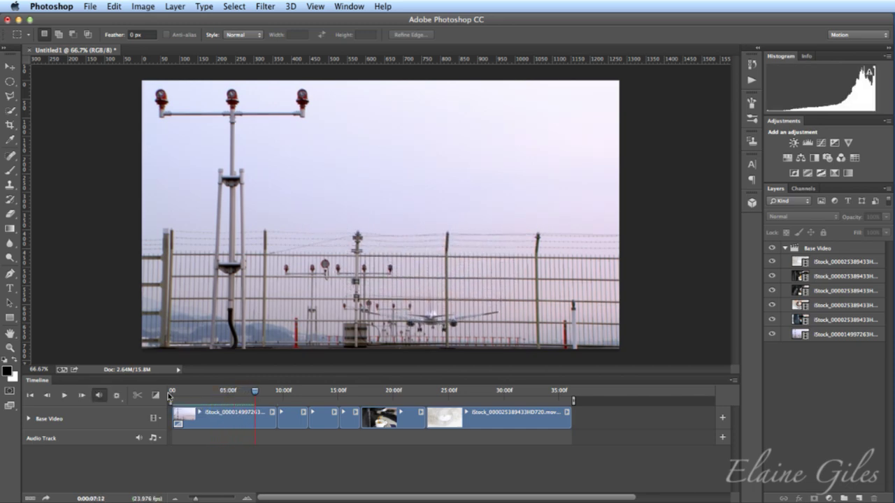
# - Speed up the airplane clip to 195.88% in its video settings
pyautogui.click(273, 412)
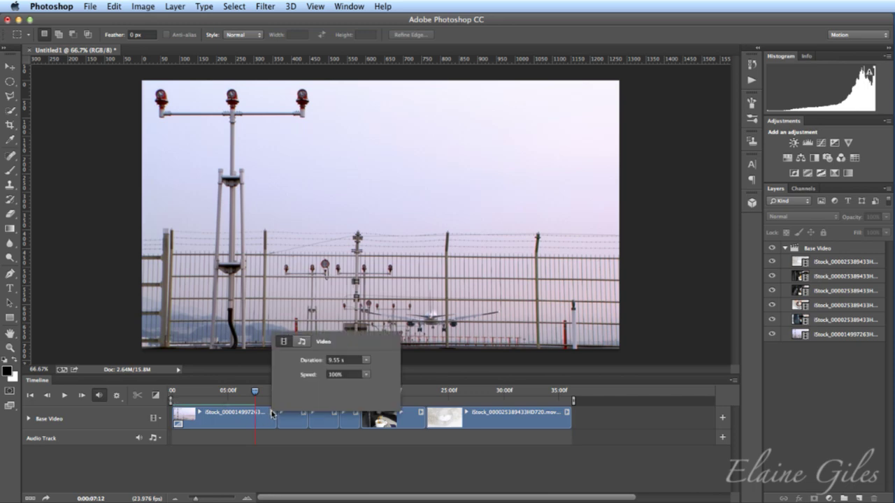
pyautogui.click(272, 413)
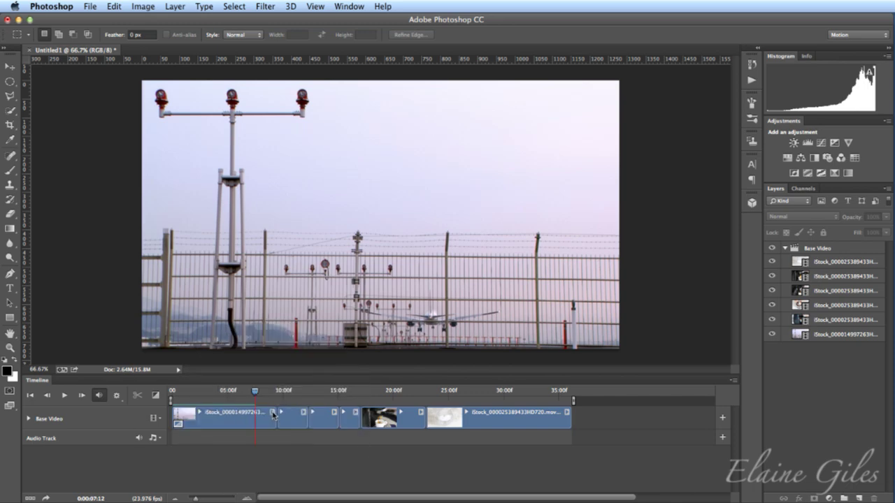
pyautogui.click(272, 413)
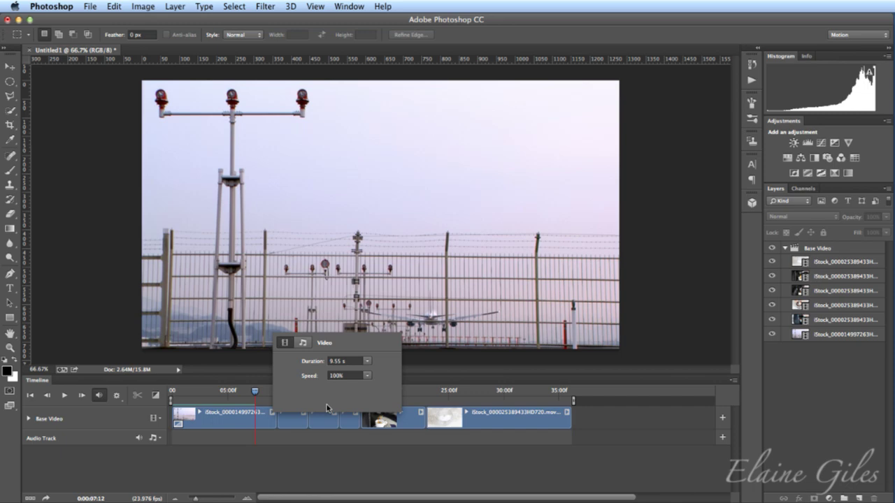
pyautogui.click(367, 377)
pyautogui.moveTo(369, 390); pyautogui.dragTo(377, 390)
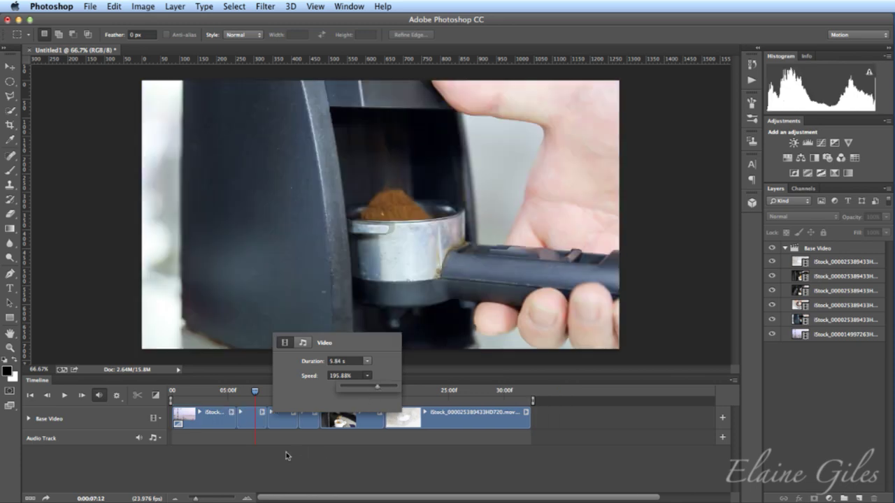
pyautogui.click(286, 456)
# - Play the sped-up sequence from its beginning to about 10 seconds, and view the portafilter shot at 0:00:12:12
pyautogui.click(216, 428)
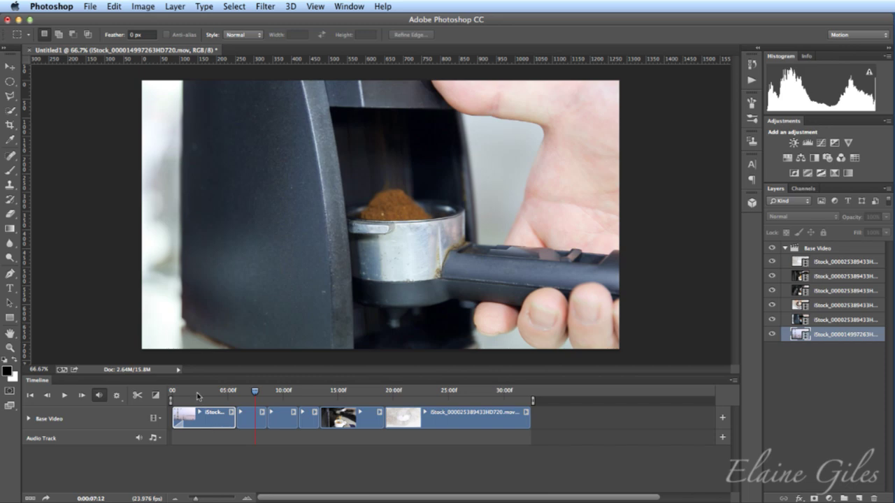
pyautogui.moveTo(198, 396); pyautogui.dragTo(171, 396)
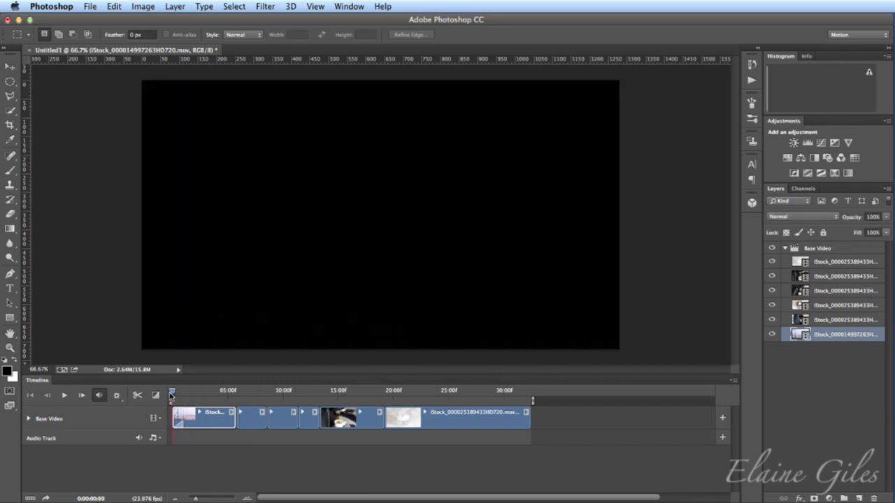
pyautogui.press('space')
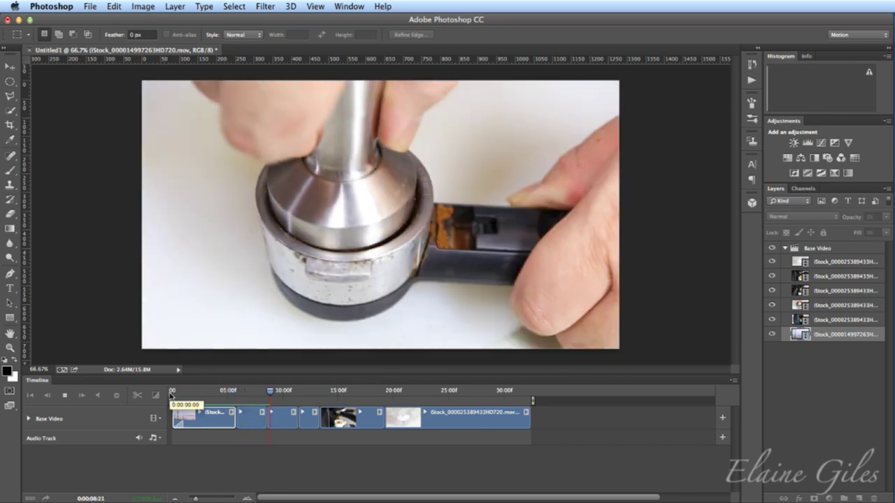
pyautogui.press('space')
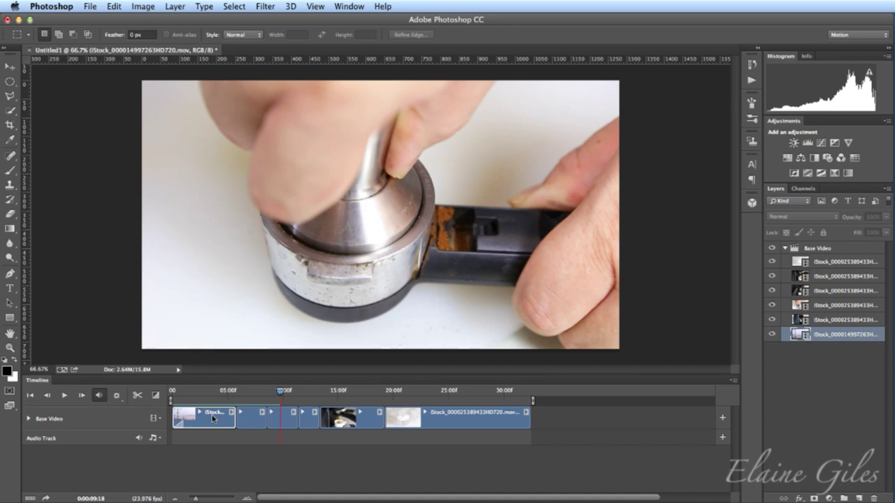
pyautogui.click(254, 419)
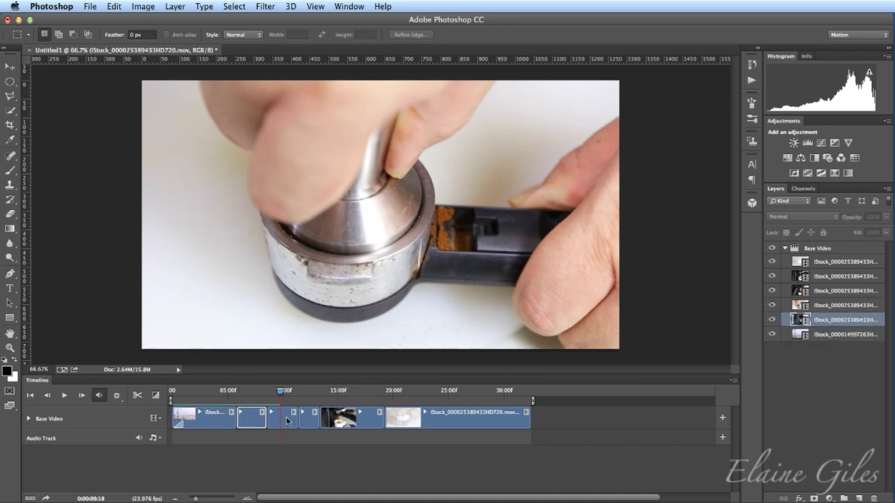
pyautogui.click(312, 420)
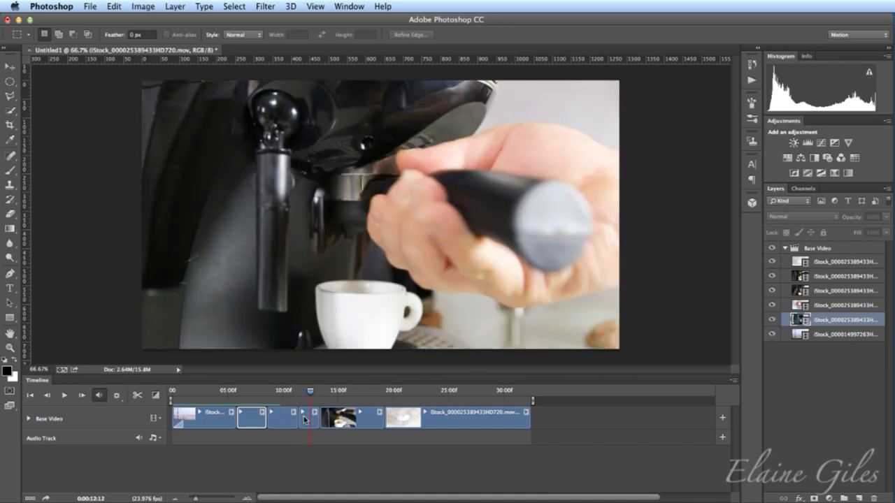
# - Select the short portafilter clip at 0:00:12:12 and play the sequence from about 9 seconds to 0:00:14:15
pyautogui.click(308, 421)
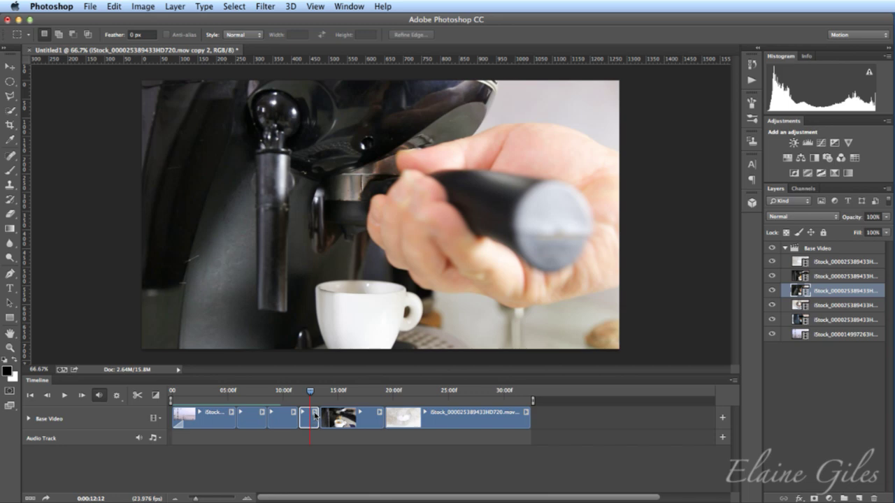
pyautogui.click(277, 392)
pyautogui.press('space')
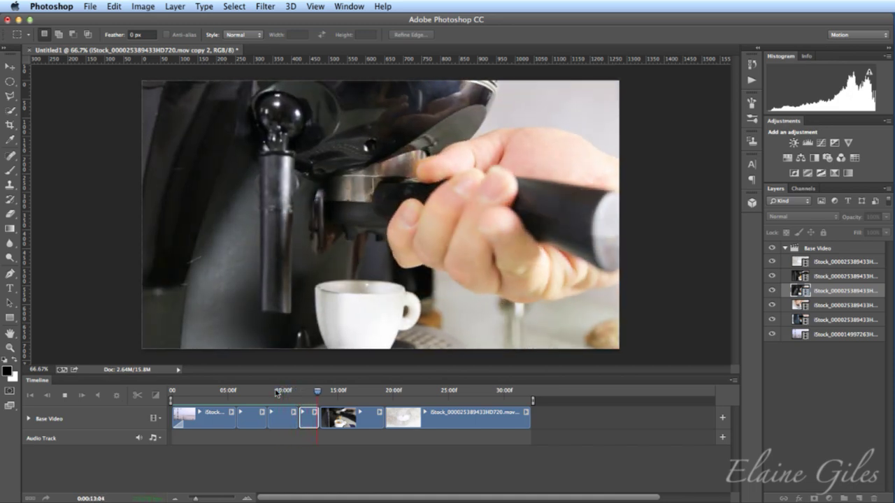
pyautogui.press('space')
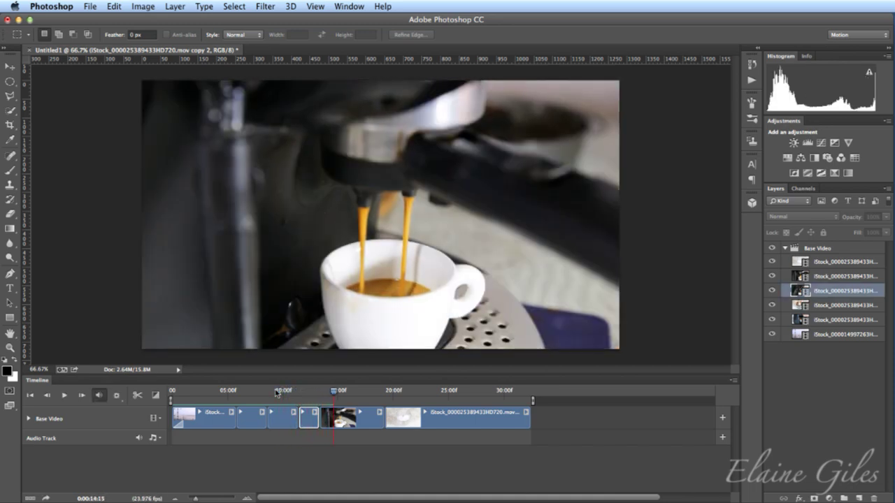
# - Slow the short portafilter clip down to about 54% speed in its video settings
pyautogui.click(316, 418)
pyautogui.click(411, 376)
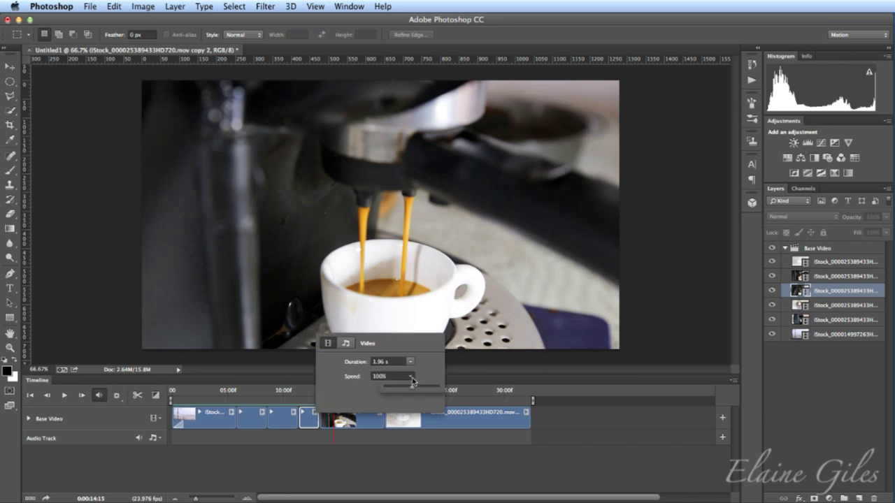
pyautogui.moveTo(412, 390); pyautogui.dragTo(395, 389)
pyautogui.click(349, 459)
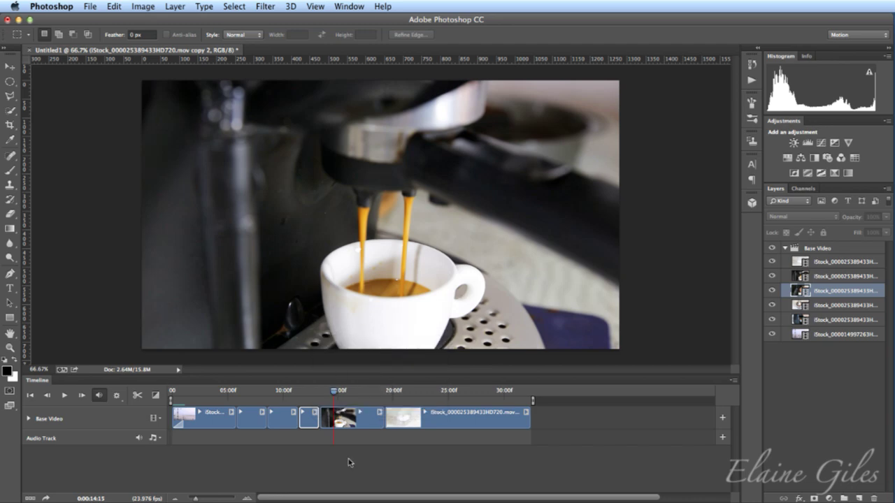
# - Play the slowed portafilter clip into the coffee-pouring shot, and view the pouring clip at about 15 seconds
pyautogui.click(310, 394)
pyautogui.press('space')
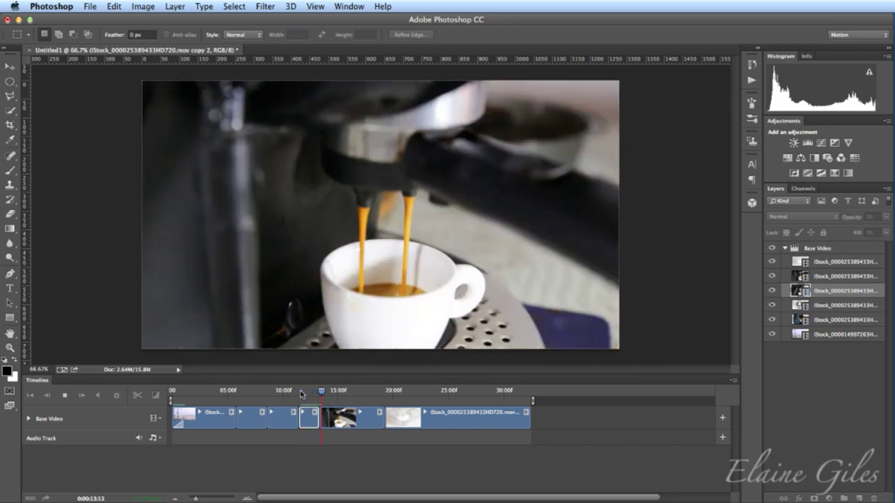
pyautogui.press('space')
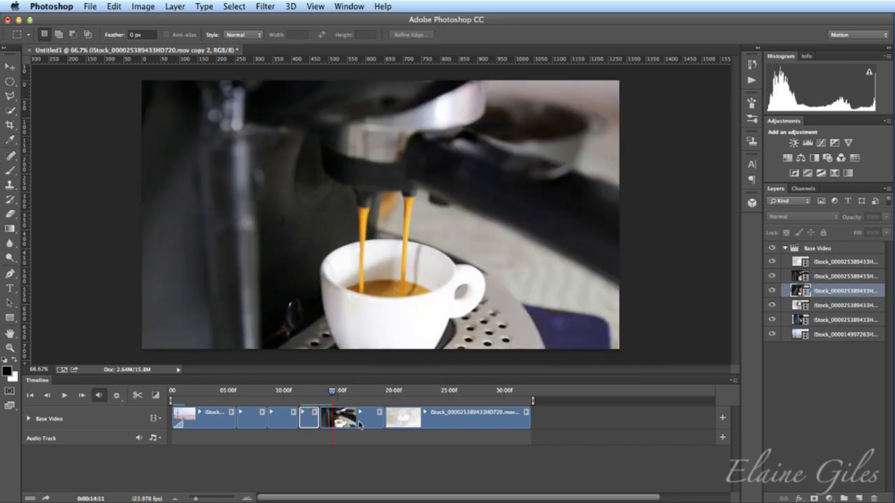
pyautogui.click(357, 428)
pyautogui.click(342, 396)
pyautogui.press('space')
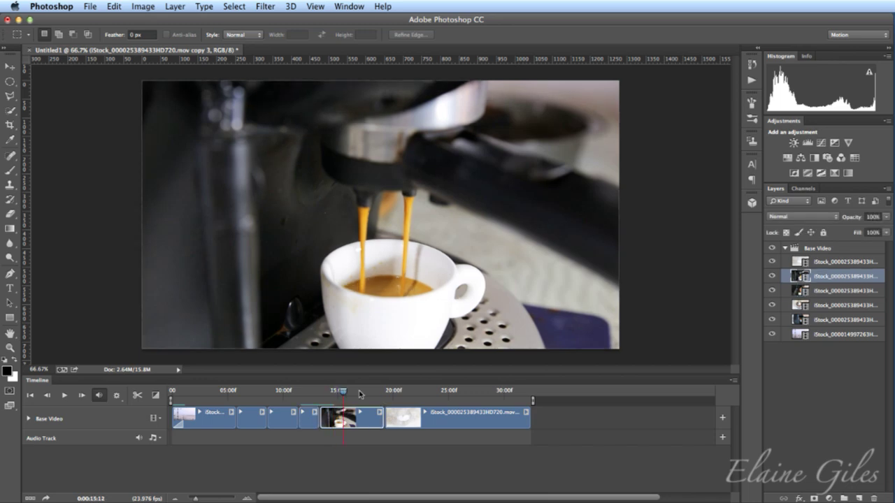
# - Check the duration and speed of the portafilter clip in its video settings
pyautogui.click(307, 396)
pyautogui.click(312, 414)
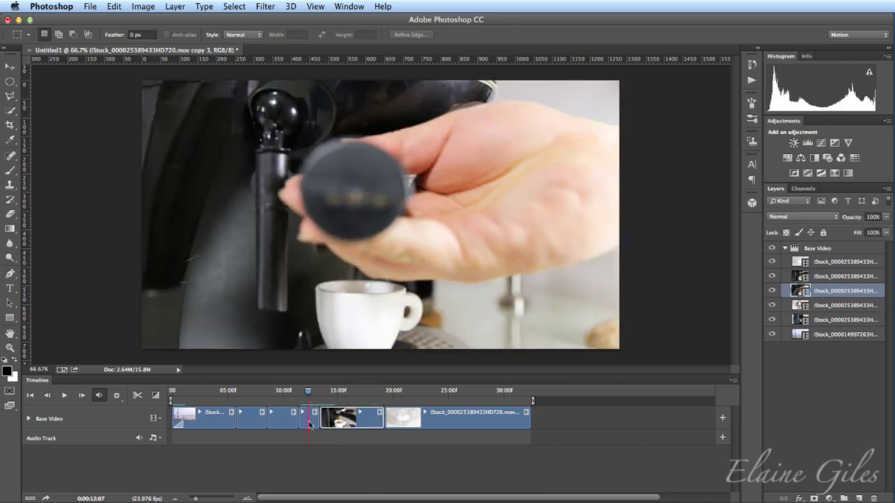
pyautogui.click(314, 414)
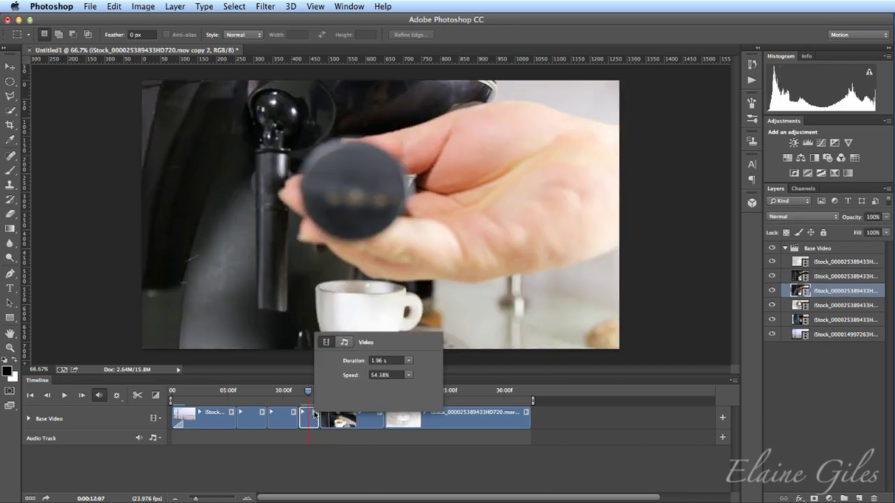
pyautogui.click(316, 451)
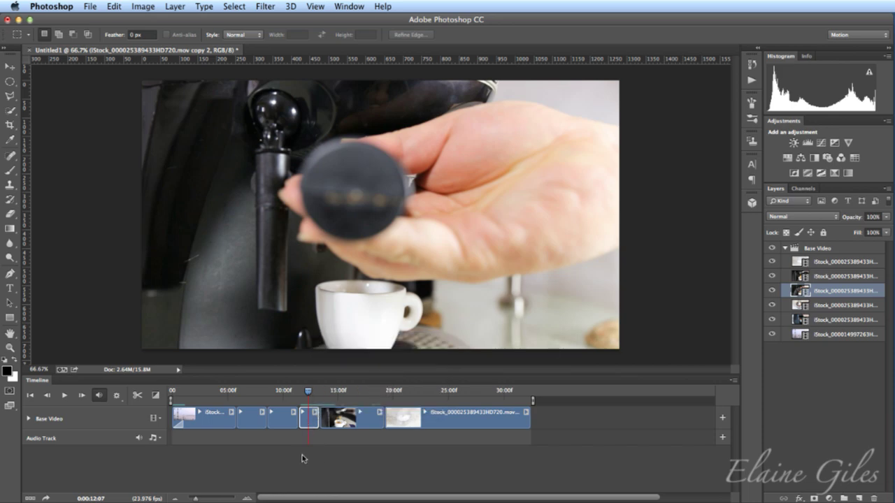
# - Play the cut from the airplane clip to the first coffee clip, from 0:00:04:17 to 0:00:06:17
pyautogui.click(224, 394)
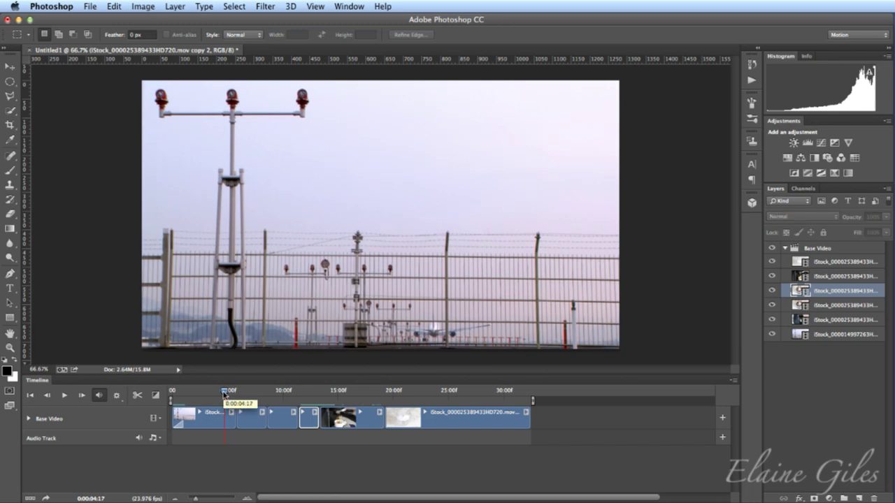
pyautogui.press('space')
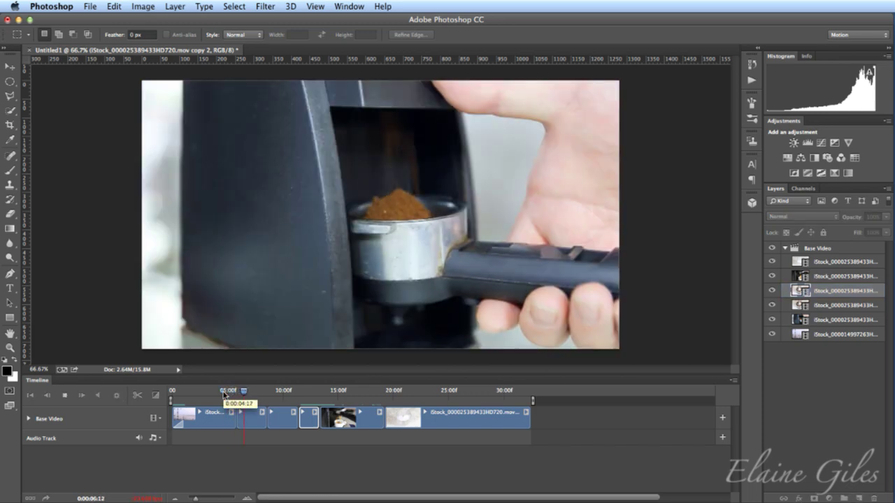
pyautogui.press('space')
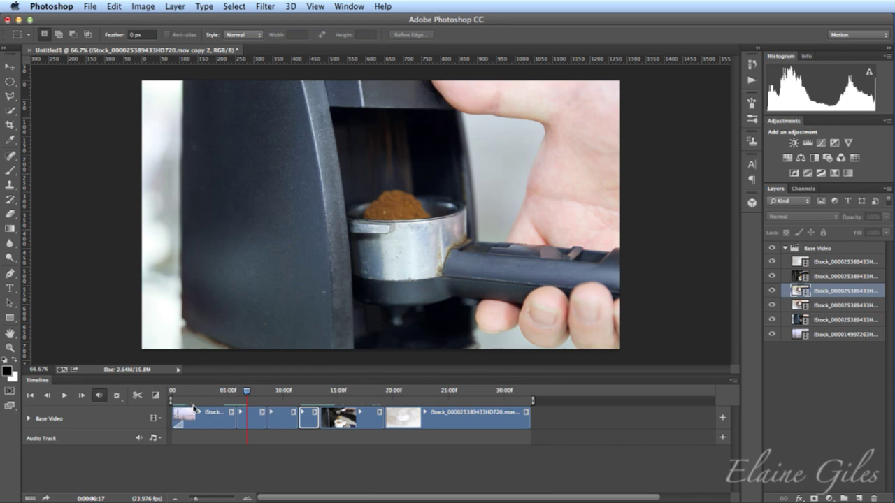
# - Add a 1 s Cross Fade between the airplane clip and the first coffee clip
pyautogui.click(154, 397)
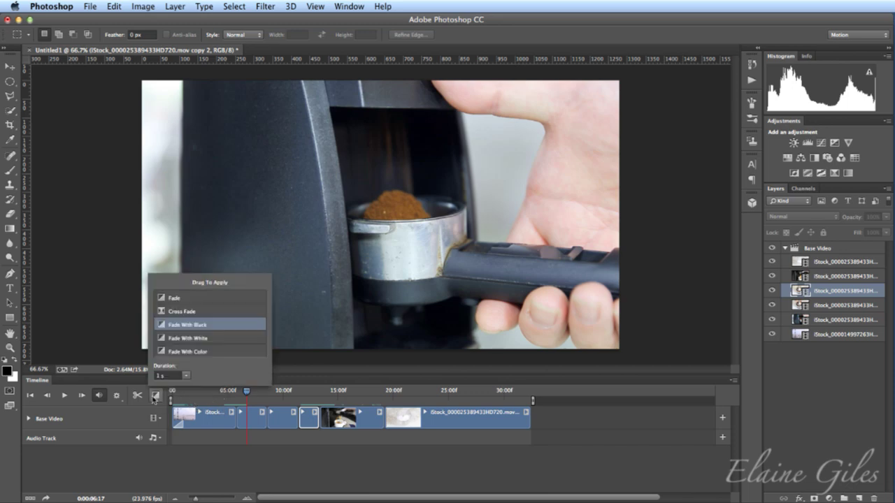
pyautogui.click(209, 313)
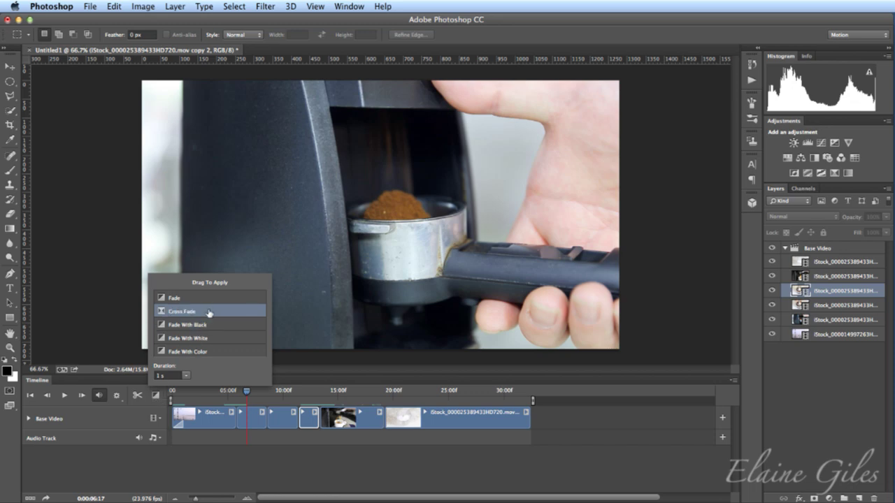
pyautogui.moveTo(209, 312); pyautogui.dragTo(234, 423)
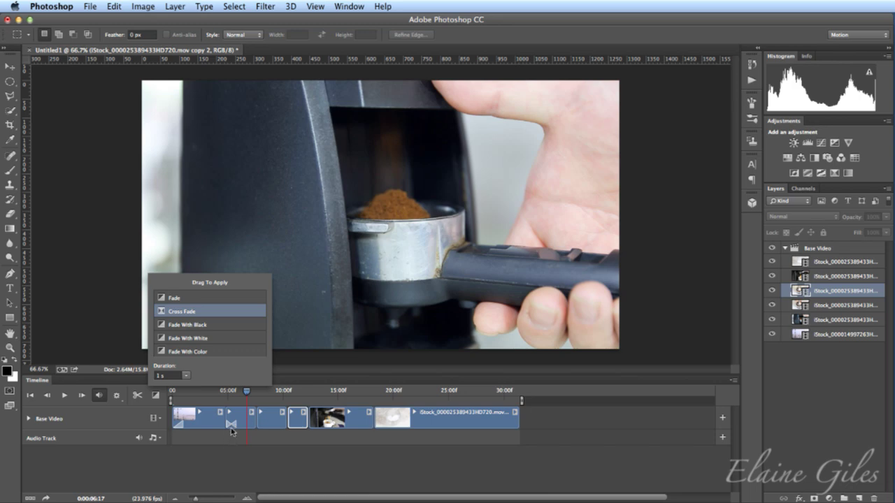
pyautogui.click(232, 456)
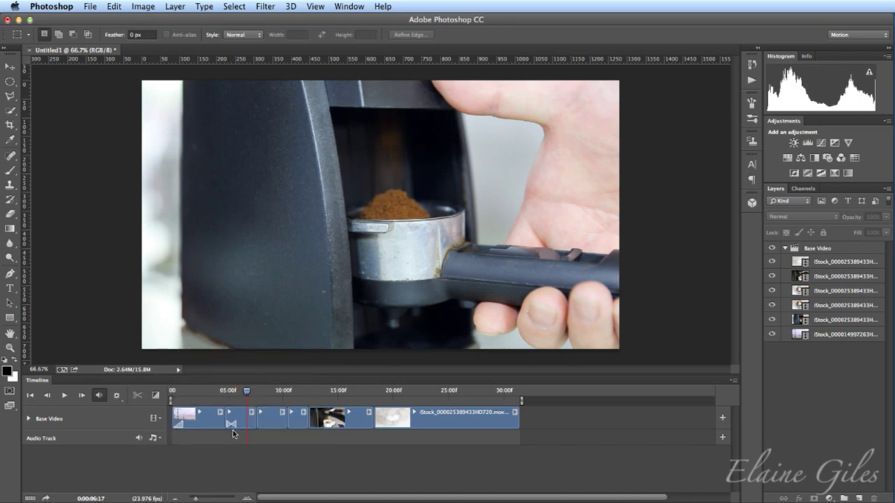
# - Preview the cross fade out of the airplane clip by playing from 0:00:03:02 to 0:00:07:07
pyautogui.click(207, 393)
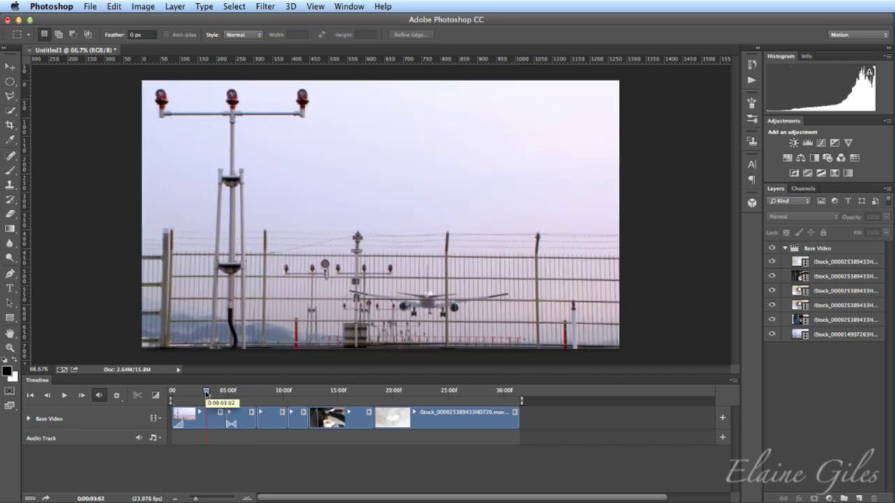
pyautogui.press('space')
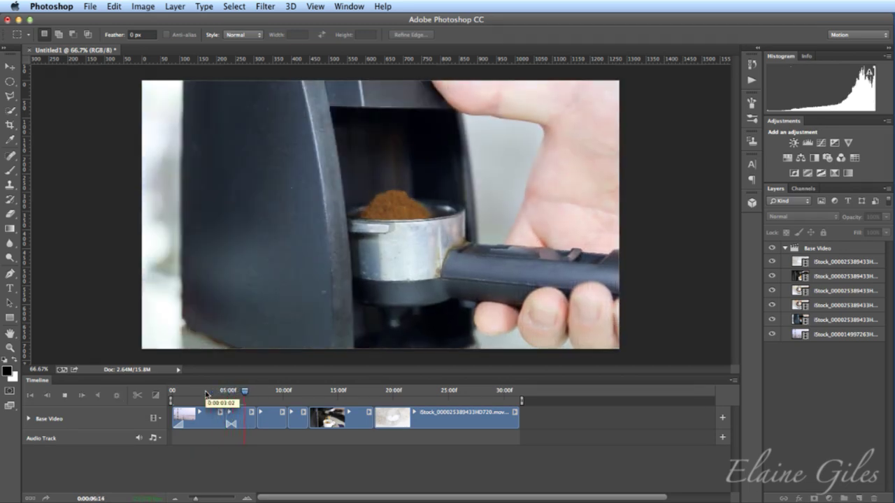
pyautogui.press('space')
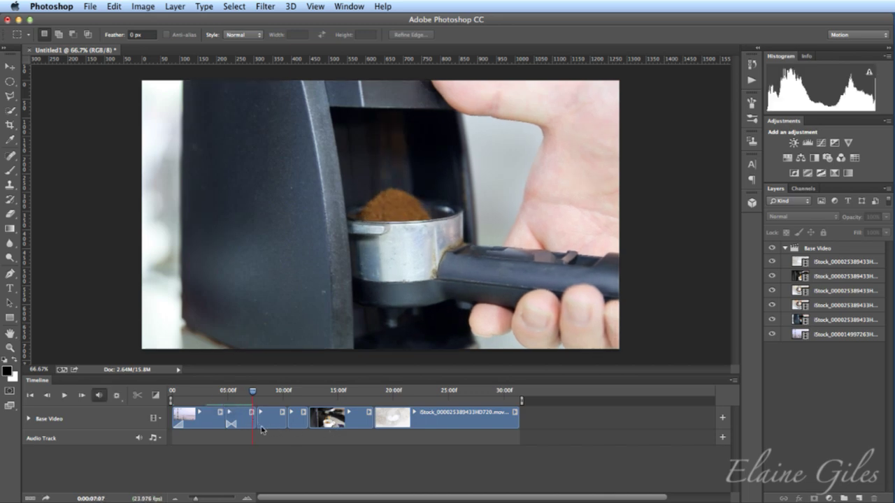
# - Add a 1 s Cross Fade at each of the four cuts between the coffee clips, and play the sequence to its end
pyautogui.click(160, 395)
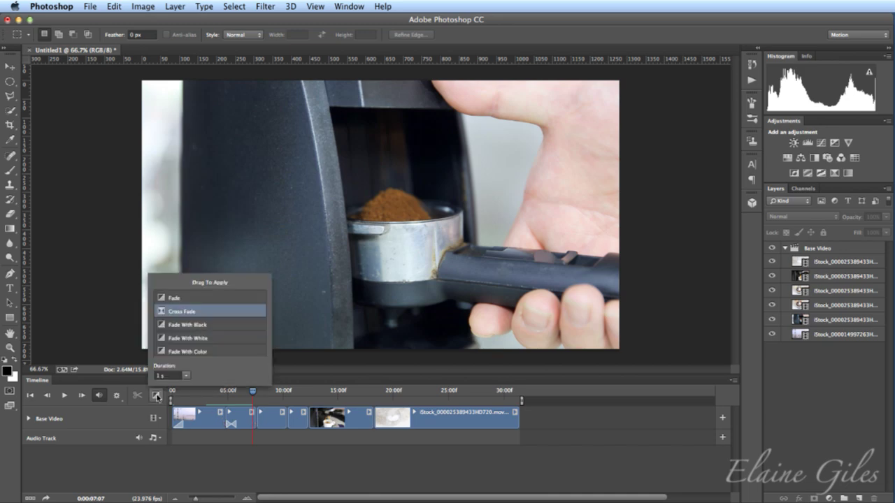
pyautogui.moveTo(181, 313); pyautogui.dragTo(255, 414)
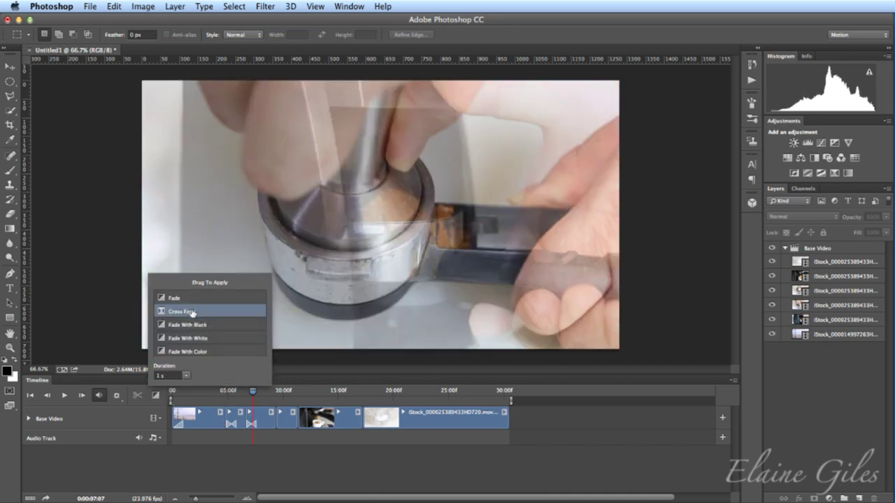
pyautogui.moveTo(193, 312); pyautogui.dragTo(274, 417)
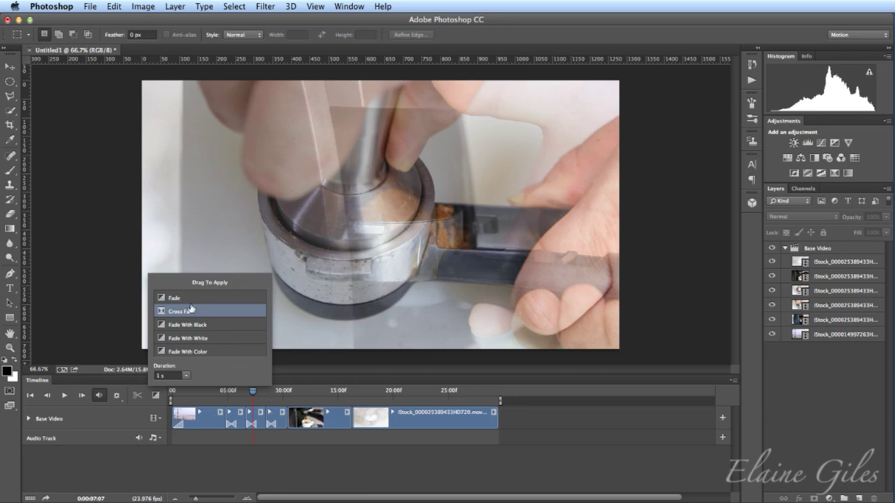
pyautogui.moveTo(190, 313); pyautogui.dragTo(287, 414)
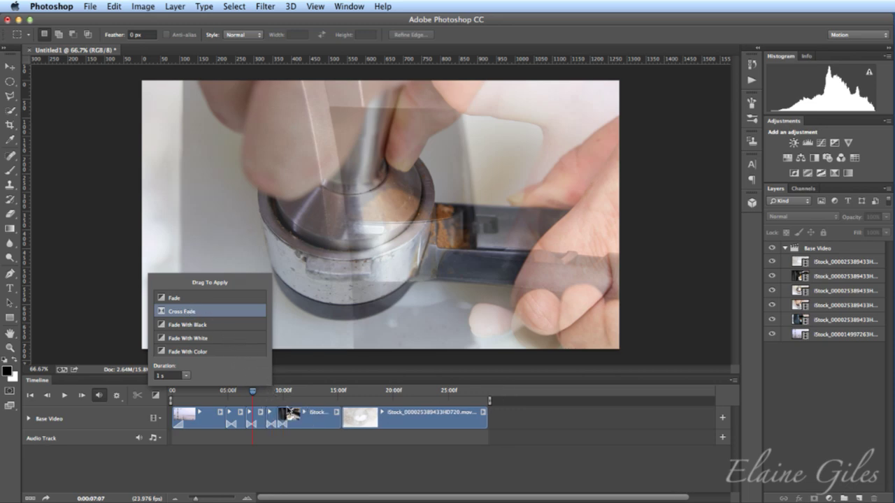
pyautogui.moveTo(194, 315); pyautogui.dragTo(344, 417)
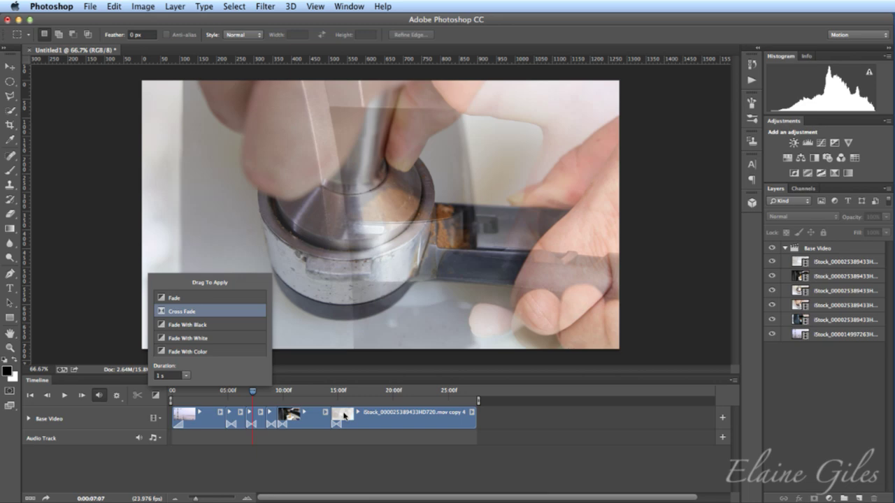
pyautogui.click(330, 454)
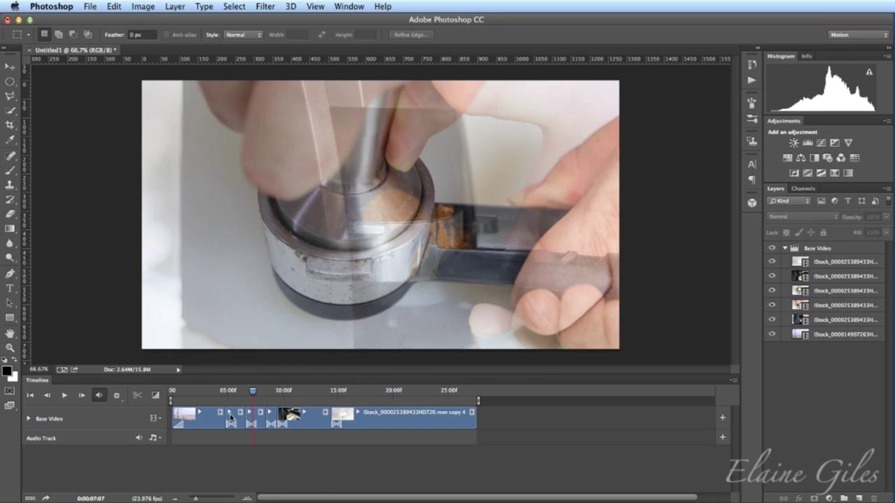
pyautogui.press('space')
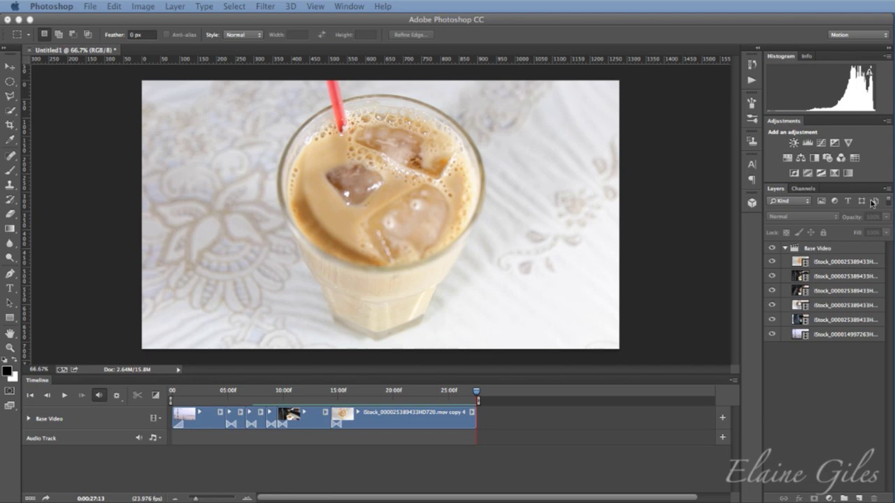
# - Create a new video group above Base Video and place the brown-coffee-pattern image at 0:00:27:13
pyautogui.click(156, 418)
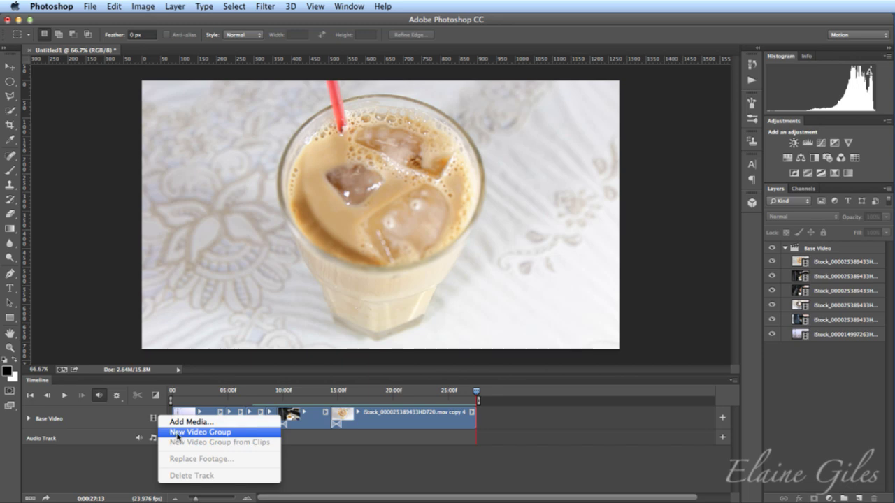
pyautogui.click(175, 438)
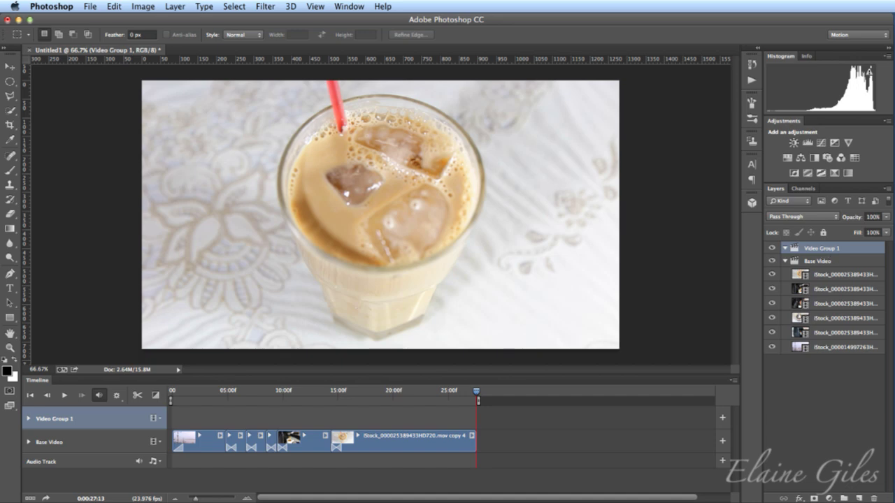
pyautogui.moveTo(671, 216); pyautogui.dragTo(578, 231)
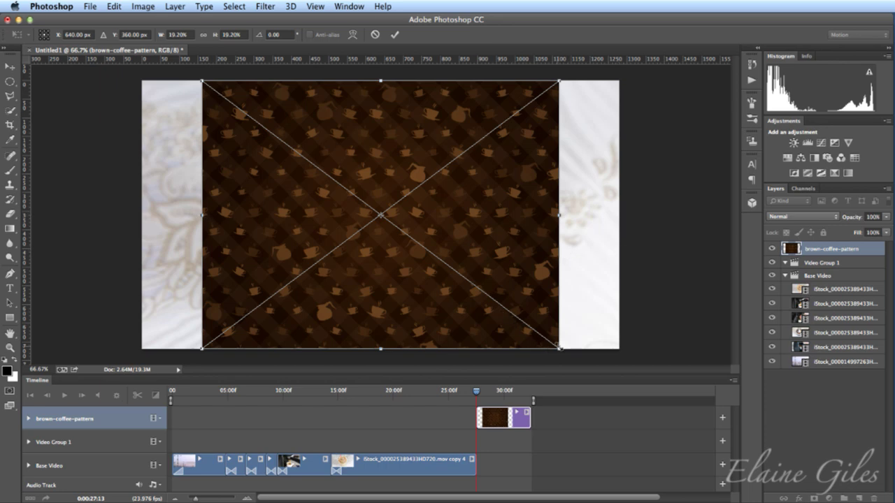
# - Scale the brown-coffee-pattern image to 28.19% so it covers the whole frame, and move its layer into Video Group 1
pyautogui.moveTo(560, 348); pyautogui.dragTo(662, 426)
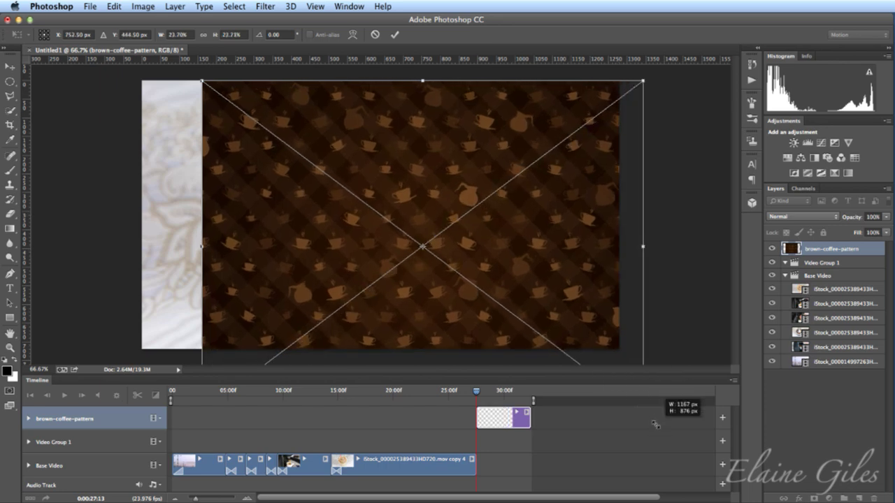
pyautogui.moveTo(198, 77); pyautogui.dragTo(146, 23)
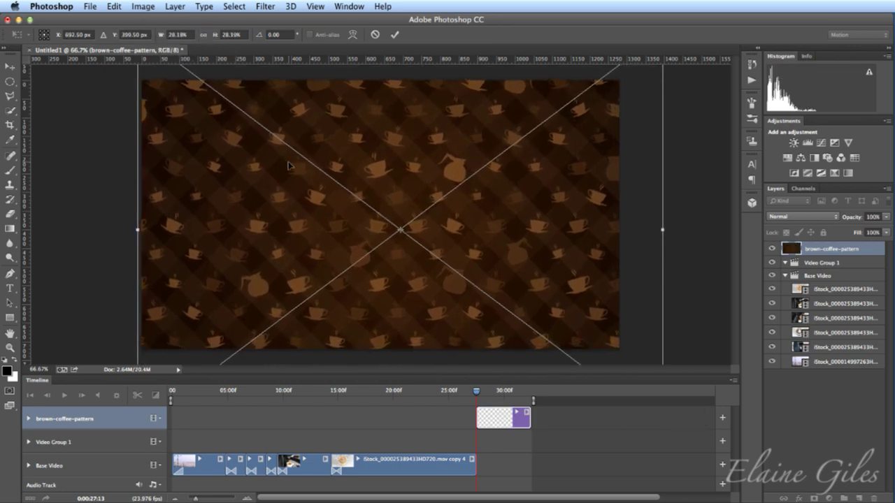
pyautogui.press('Return')
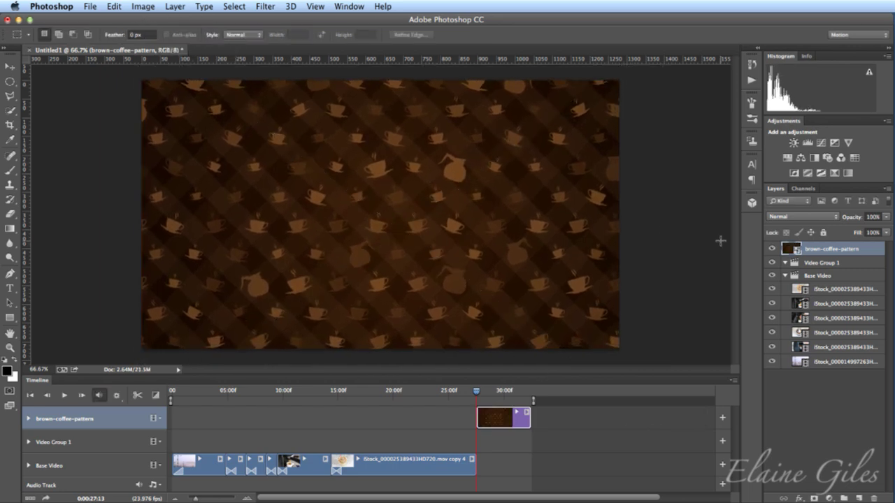
pyautogui.moveTo(816, 249); pyautogui.dragTo(820, 262)
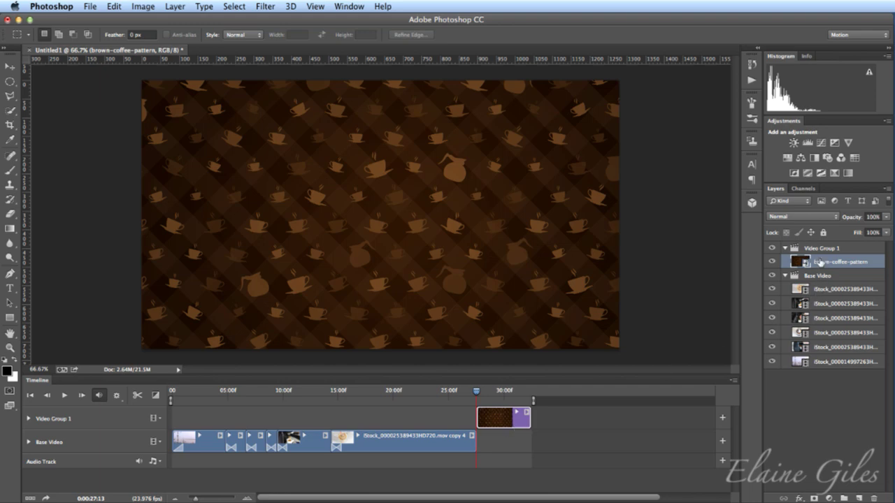
# - Move the brown-coffee-pattern layer out of Video Group 1 and place it between Video Group 1 and Base Video
pyautogui.moveTo(819, 262); pyautogui.dragTo(809, 241)
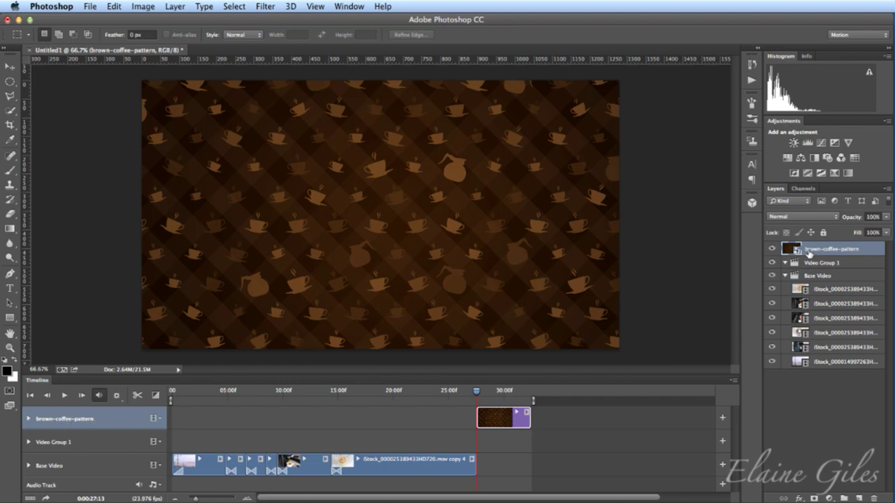
pyautogui.moveTo(809, 253); pyautogui.dragTo(814, 265)
pyautogui.moveTo(816, 269); pyautogui.dragTo(817, 268)
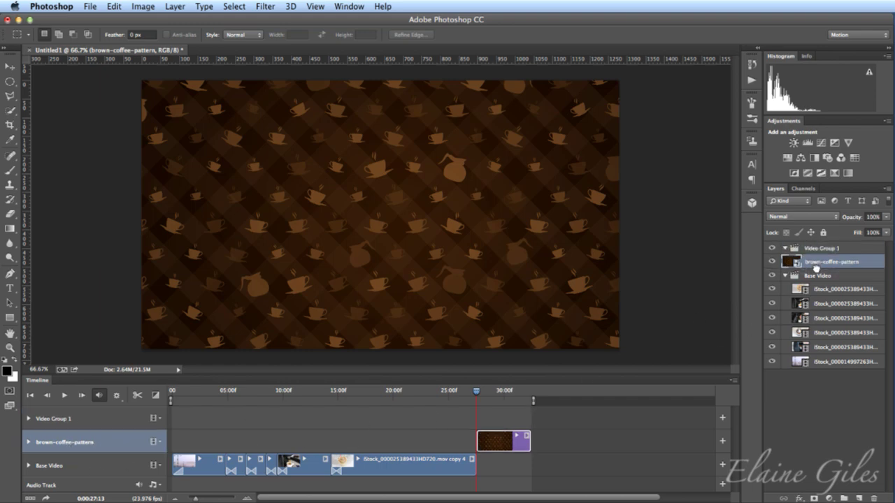
pyautogui.click(28, 443)
pyautogui.click(29, 443)
pyautogui.press('super+bracketright')
pyautogui.press('super+bracketleft')
pyautogui.press('super+bracketright')
pyautogui.press('super+bracketleft')
pyautogui.press('super+bracketright')
pyautogui.press('super+z')
# - Step back through the document history to the New Video Group state and redo everything up to the latest Layer Order state
pyautogui.click(752, 63)
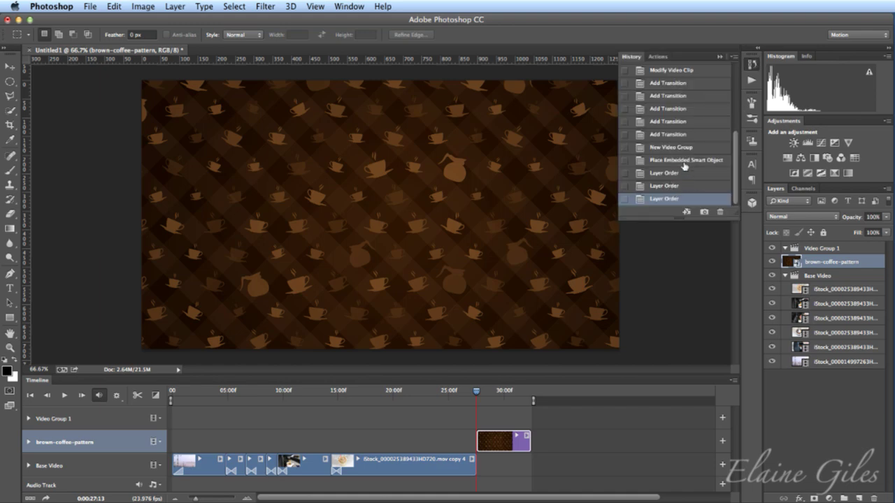
pyautogui.click(684, 161)
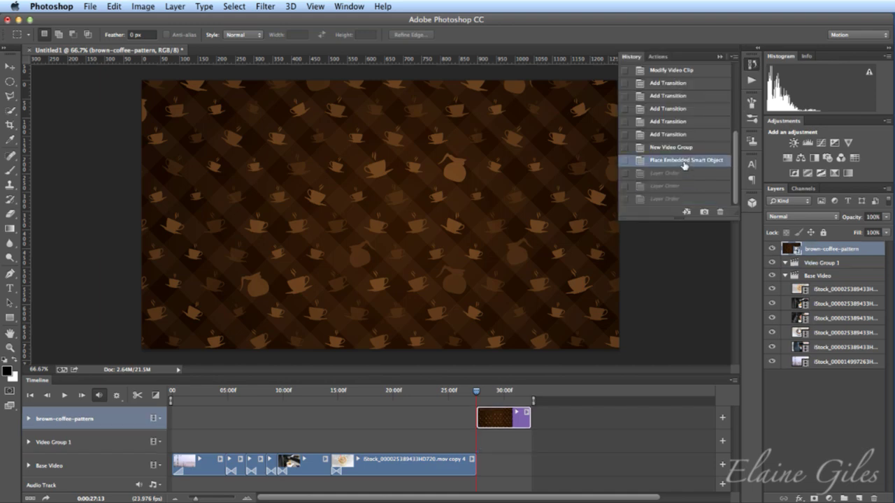
pyautogui.click(685, 149)
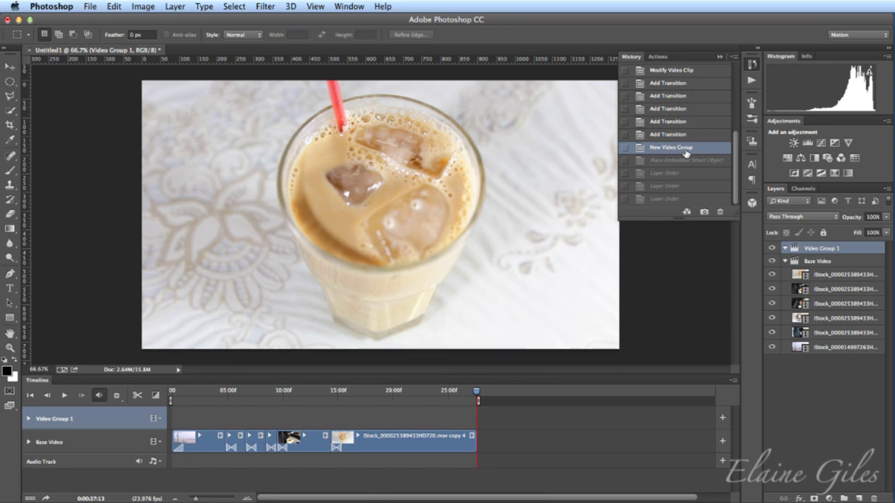
pyautogui.hotkey('ctrl', 'shift', 'z')
pyautogui.hotkey('ctrl', 'shift', 'z')
pyautogui.hotkey('ctrl', 'shift', 'z')
pyautogui.hotkey('ctrl', 'shift', 'z')
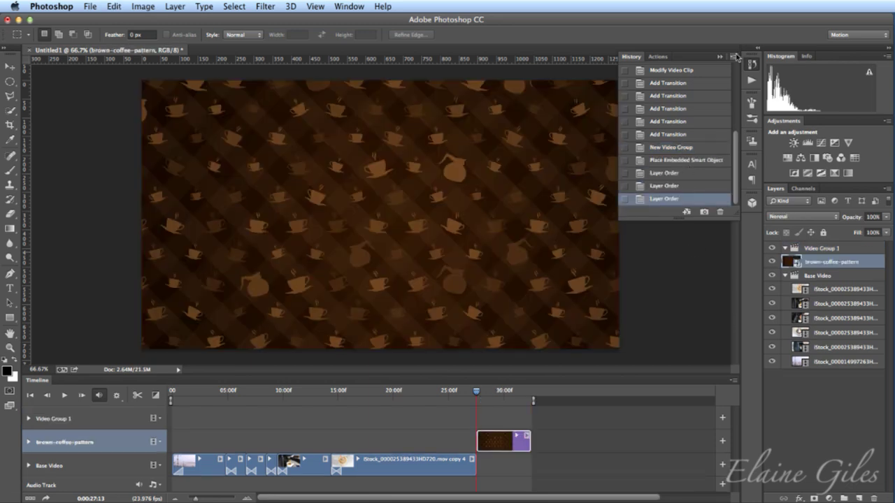
pyautogui.click(736, 56)
pyautogui.click(736, 56)
pyautogui.click(721, 56)
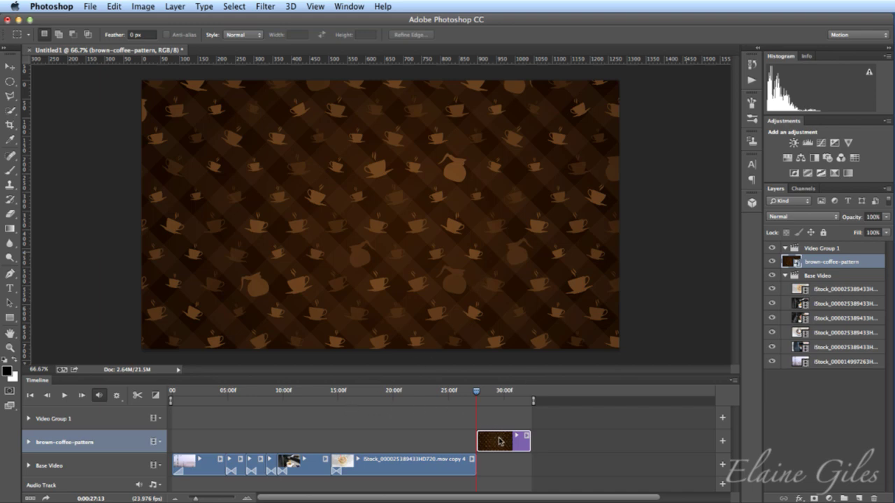
# - Move the brown-coffee-pattern clip to the start of the timeline and deselect it
pyautogui.moveTo(498, 441); pyautogui.dragTo(191, 441)
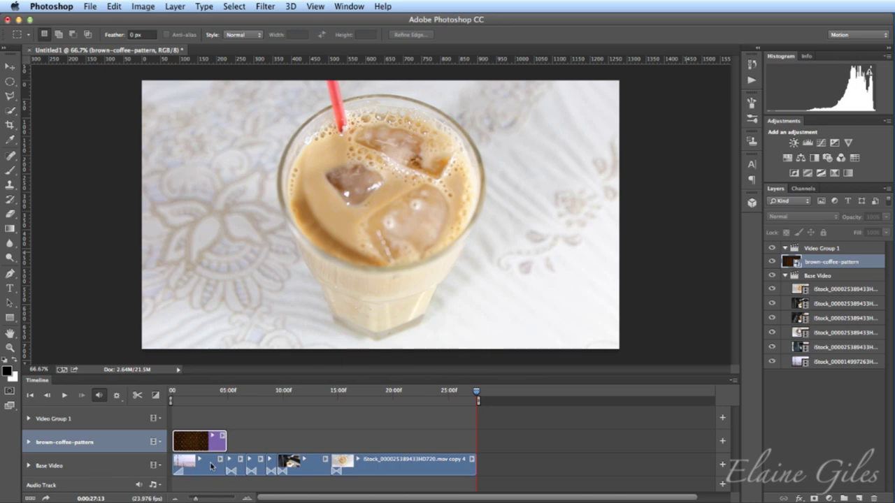
pyautogui.click(523, 468)
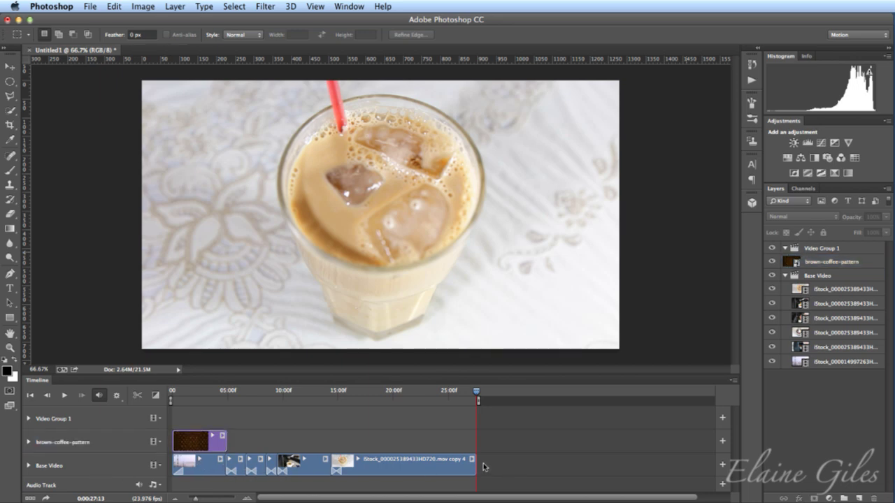
# - Try to select the Base Video clips together and shift them along the timeline, and select the Base Video group
pyautogui.click(204, 467)
pyautogui.keyDown('shift'); pyautogui.click(236, 467); pyautogui.keyUp('shift')
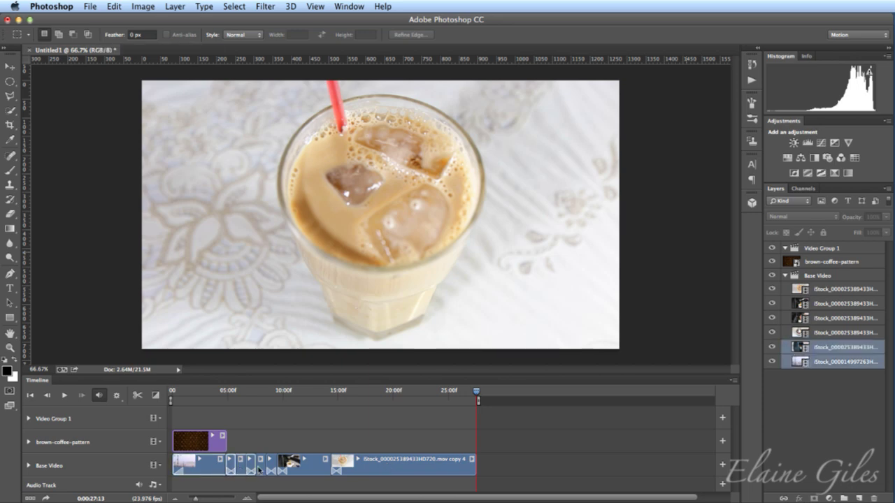
pyautogui.keyDown('shift'); pyautogui.click(260, 468); pyautogui.keyUp('shift')
pyautogui.keyDown('shift'); pyautogui.click(328, 472); pyautogui.keyUp('shift')
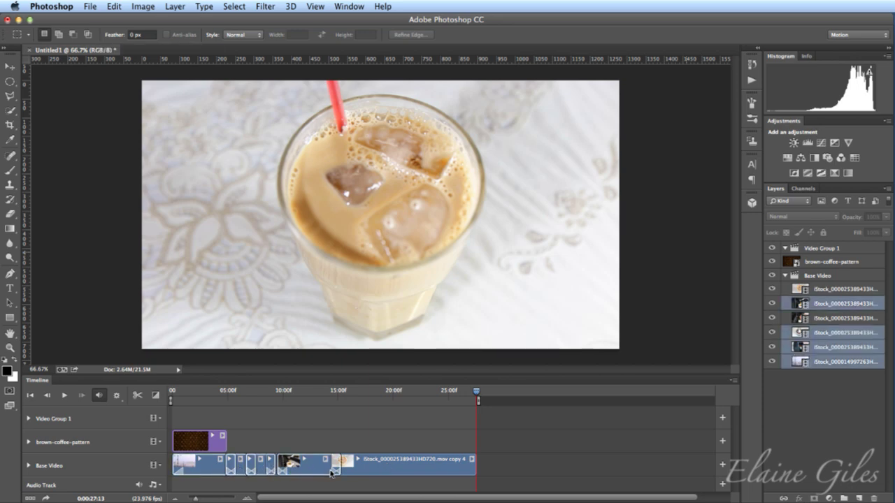
pyautogui.keyDown('shift'); pyautogui.click(360, 467); pyautogui.keyUp('shift')
pyautogui.moveTo(360, 467); pyautogui.dragTo(406, 467)
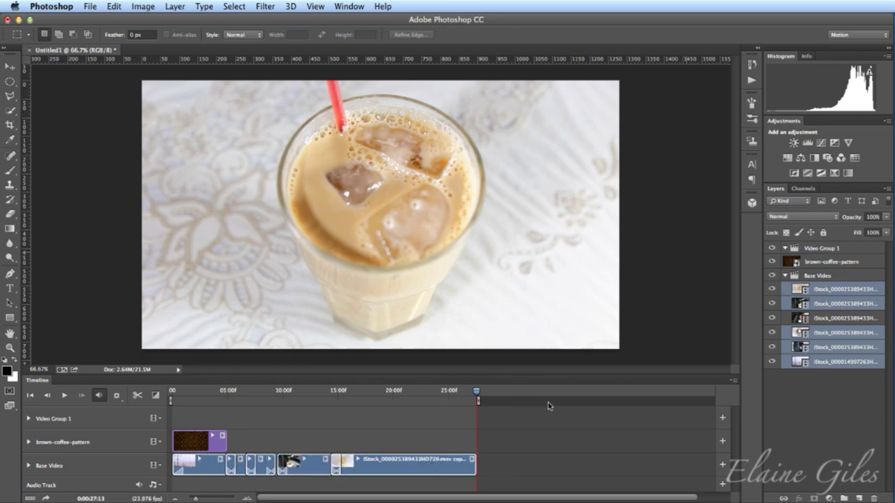
pyautogui.click(97, 467)
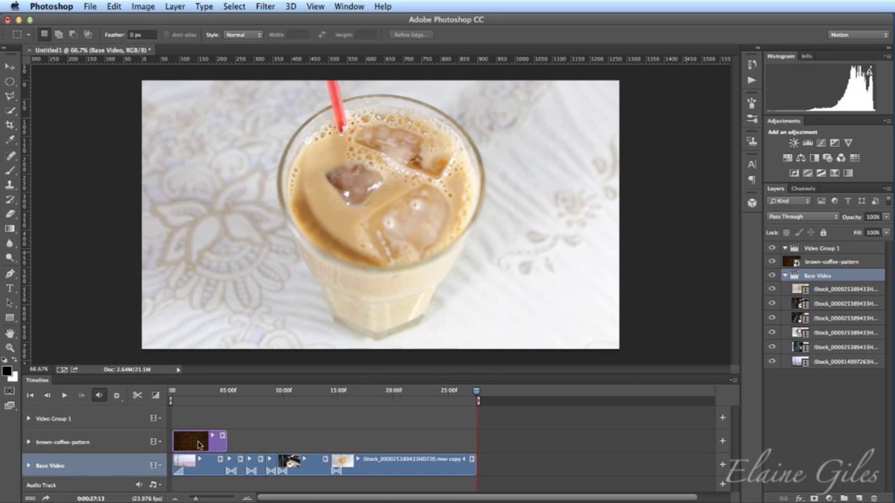
# - Move the brown-coffee-pattern clip to the end of Base Video and play the cut into it from 0:00:26:00 to 0:00:28:18
pyautogui.moveTo(210, 445); pyautogui.dragTo(501, 469)
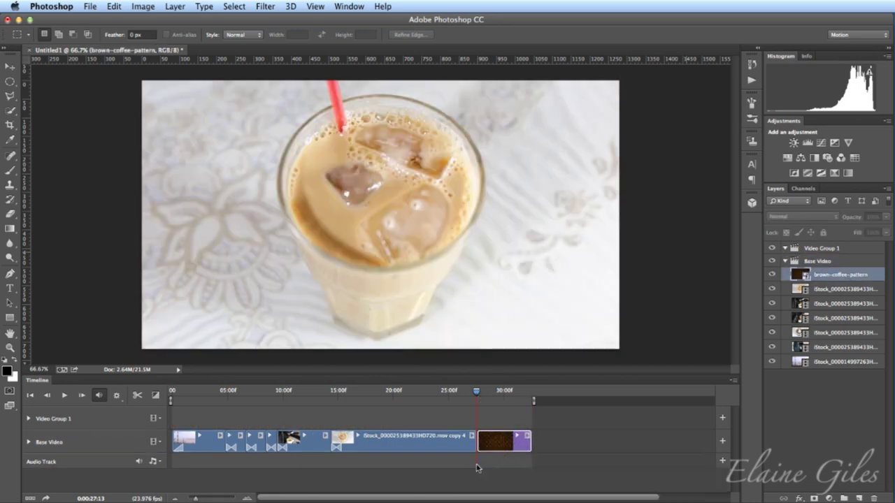
pyautogui.click(460, 393)
pyautogui.moveTo(460, 393)
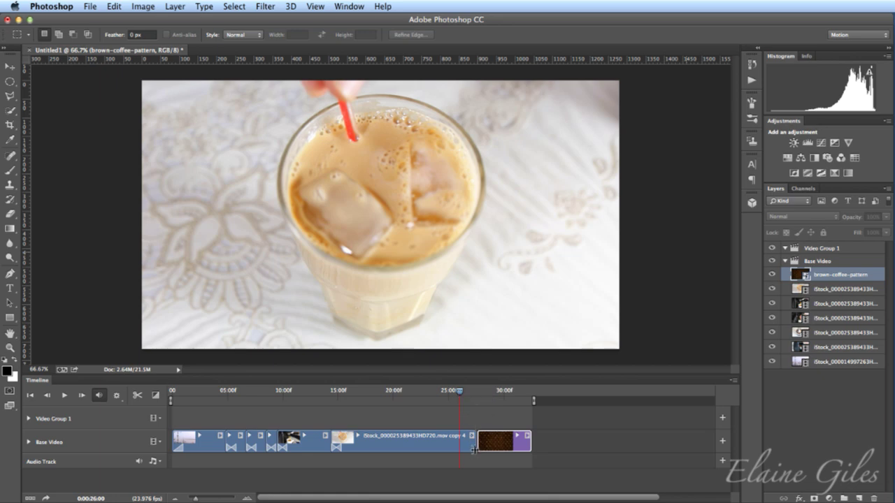
pyautogui.press('space')
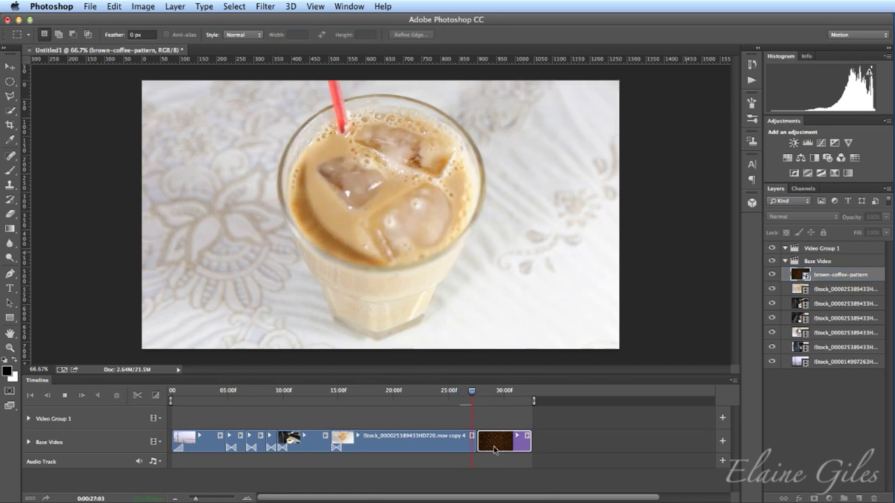
pyautogui.press('space')
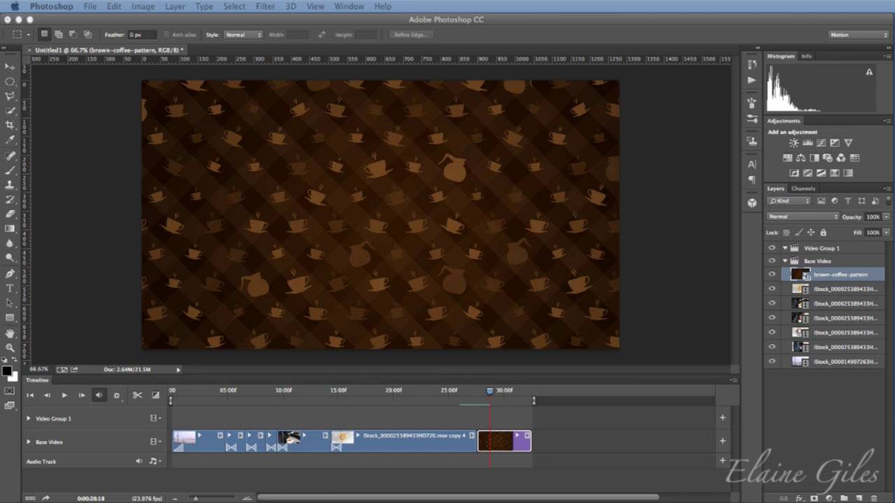
# - Place the psd-coffee-cup image in the document at its default size and move its layer into Video Group 1
pyautogui.moveTo(894, 176); pyautogui.dragTo(553, 181)
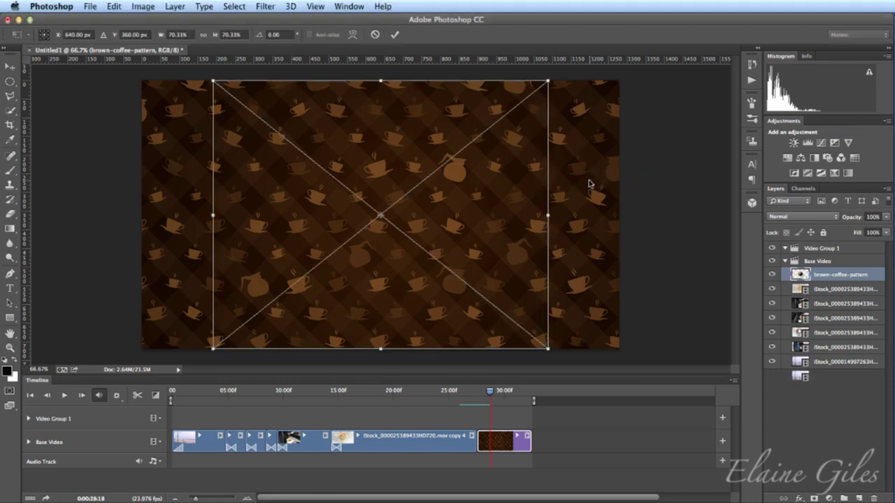
pyautogui.press('Return')
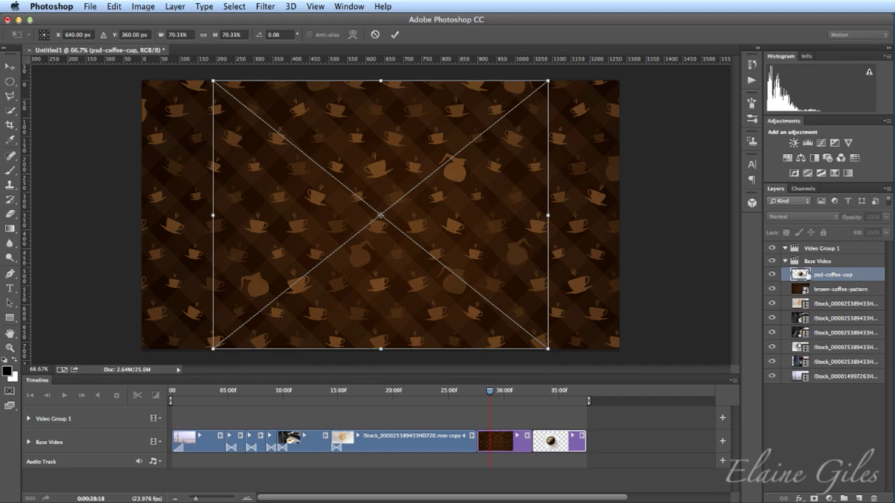
pyautogui.press('Return')
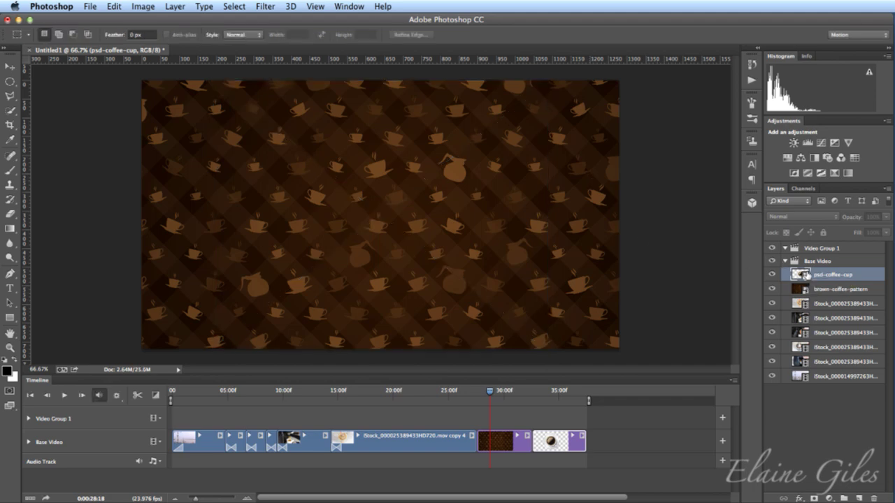
pyautogui.moveTo(805, 275); pyautogui.dragTo(802, 249)
# - At 0:00:34:06, scale the coffee cup to about 32% and position it near the frame's lower right corner
pyautogui.click(549, 393)
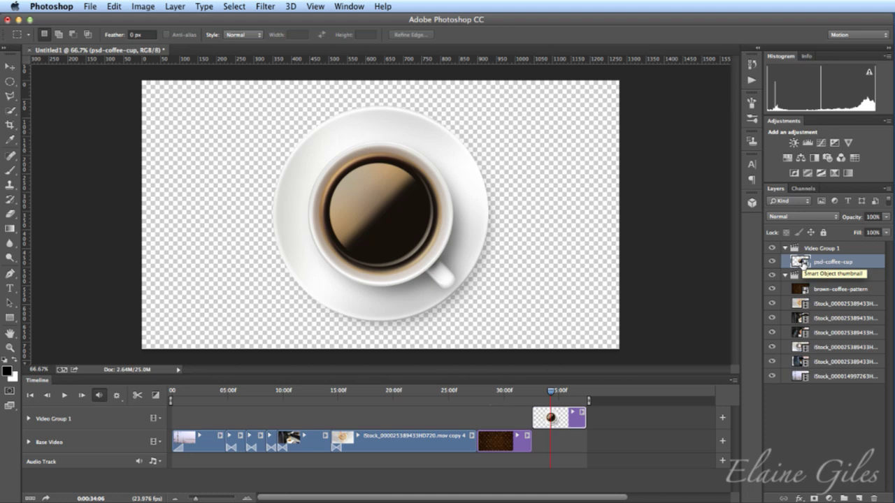
pyautogui.press('super+t')
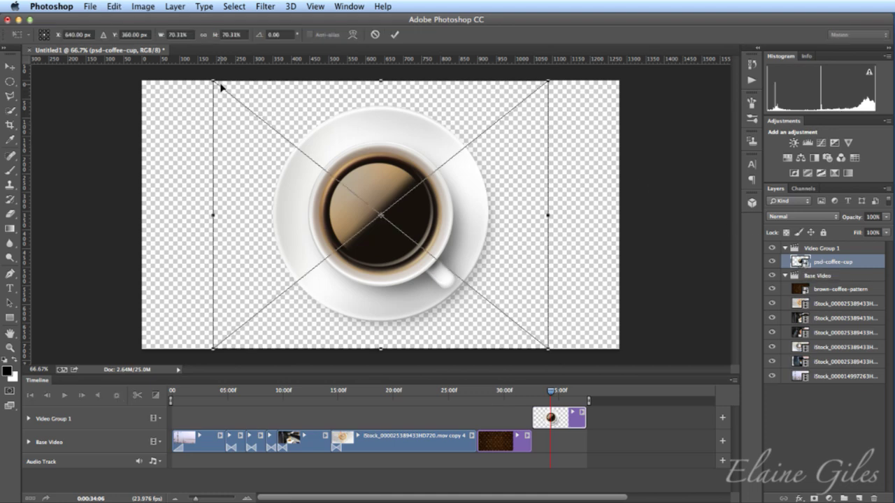
pyautogui.moveTo(214, 81); pyautogui.dragTo(410, 202)
pyautogui.moveTo(458, 305); pyautogui.dragTo(529, 286)
pyautogui.press('Return')
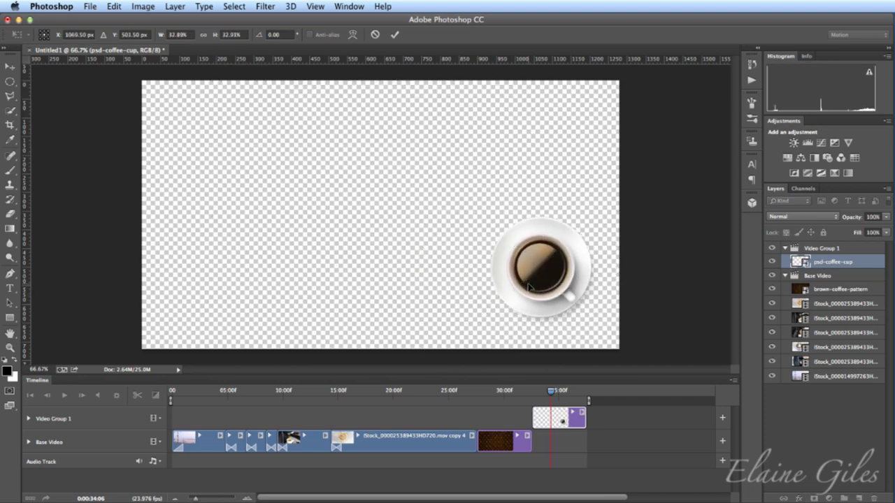
pyautogui.press('m')
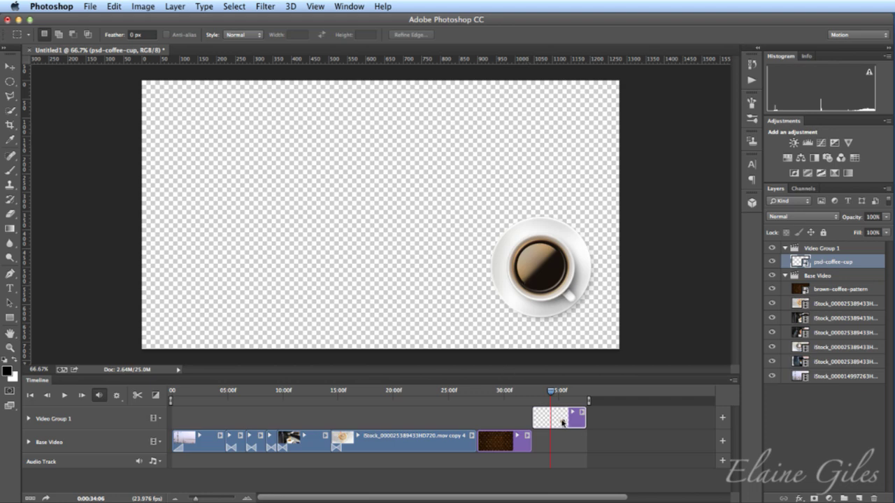
# - Align the psd-coffee-cup clip directly above the brown-coffee-pattern clip and show the composite at 0:00:29:23
pyautogui.moveTo(554, 417); pyautogui.dragTo(499, 417)
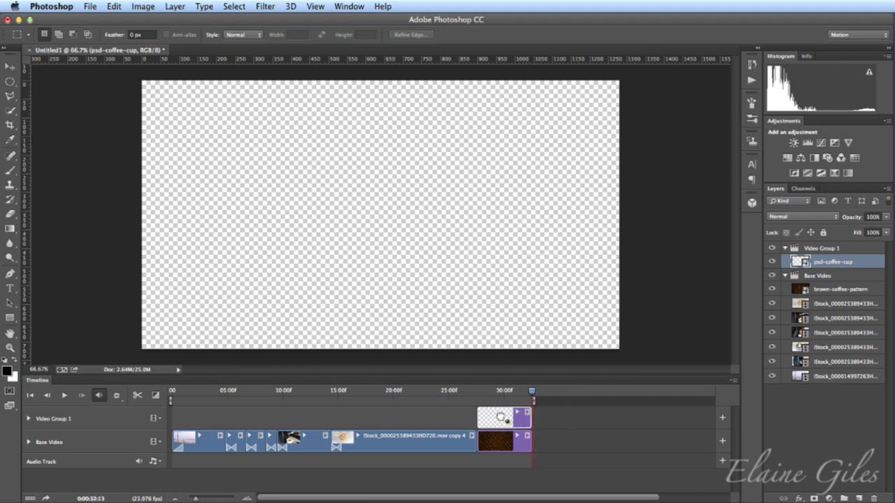
pyautogui.click(504, 392)
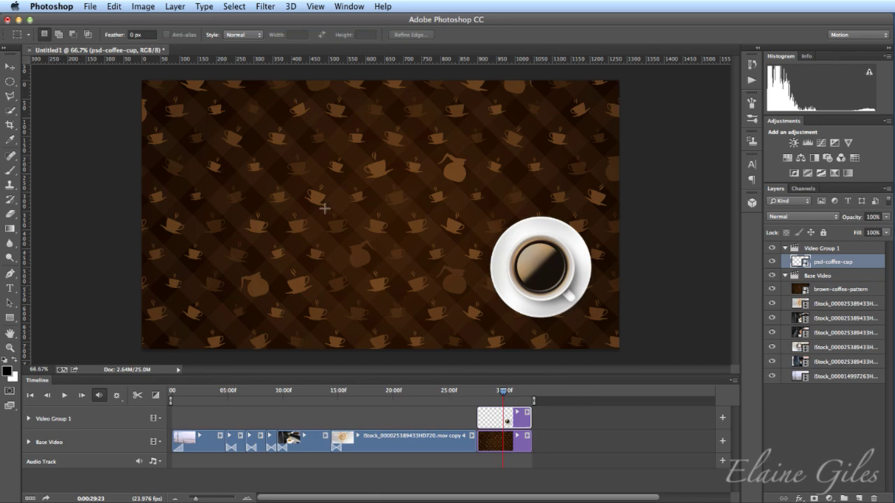
# - Add the white text "From Bean to Cup" in the upper left part of the frame
pyautogui.press('t')
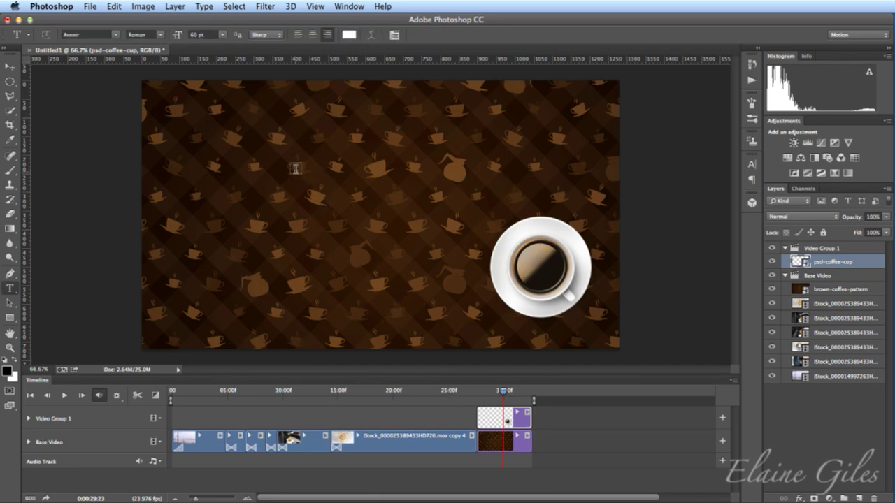
pyautogui.click(295, 168)
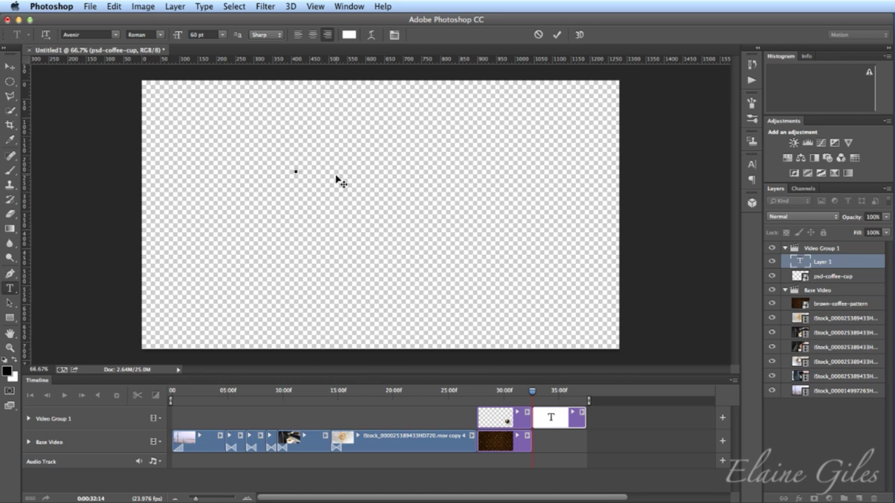
pyautogui.write('Coffee Break in')
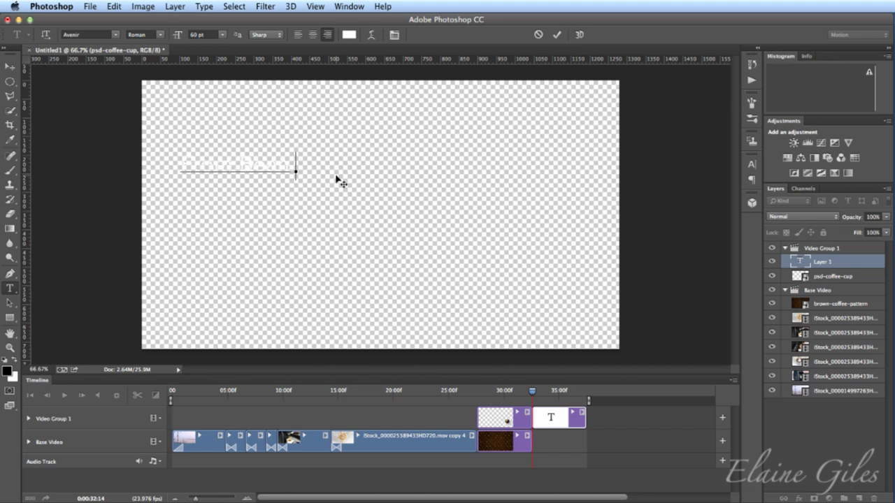
pyautogui.write(' Fun')
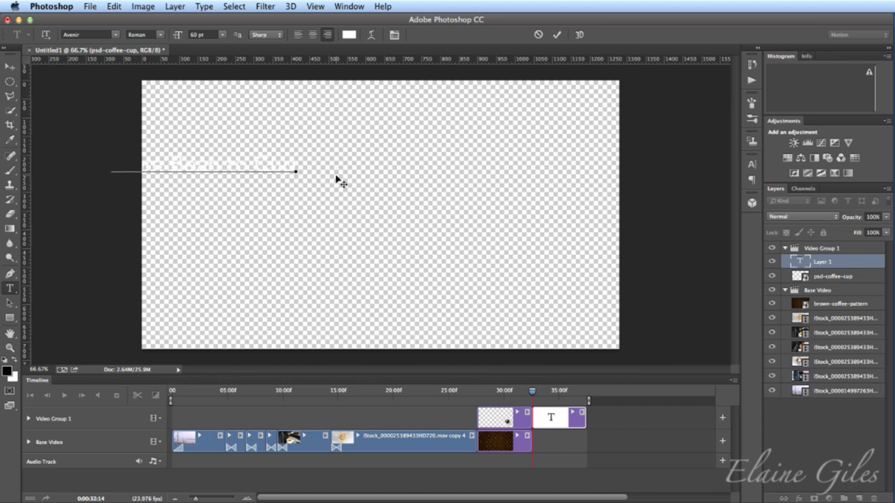
# - Set the title text's font to Zapfino at 72 pt and move it to the upper middle of the frame
pyautogui.press('super+a')
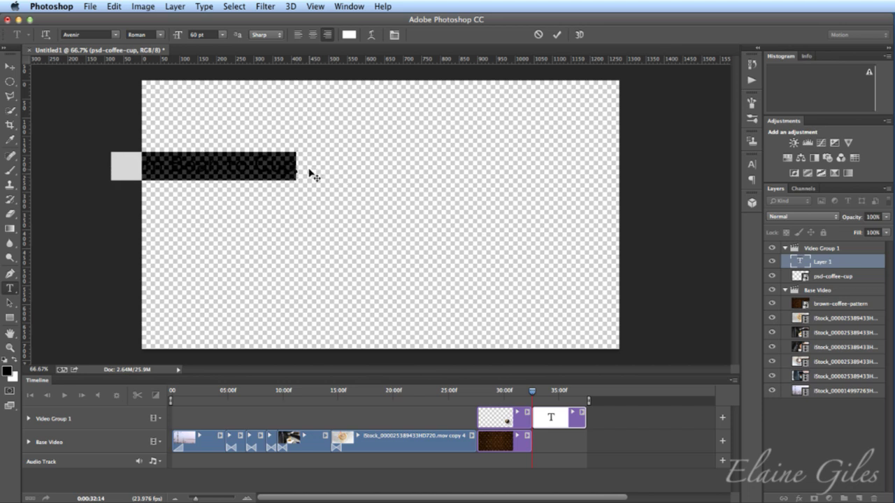
pyautogui.click(115, 37)
pyautogui.scroll(-15, 162, 260)
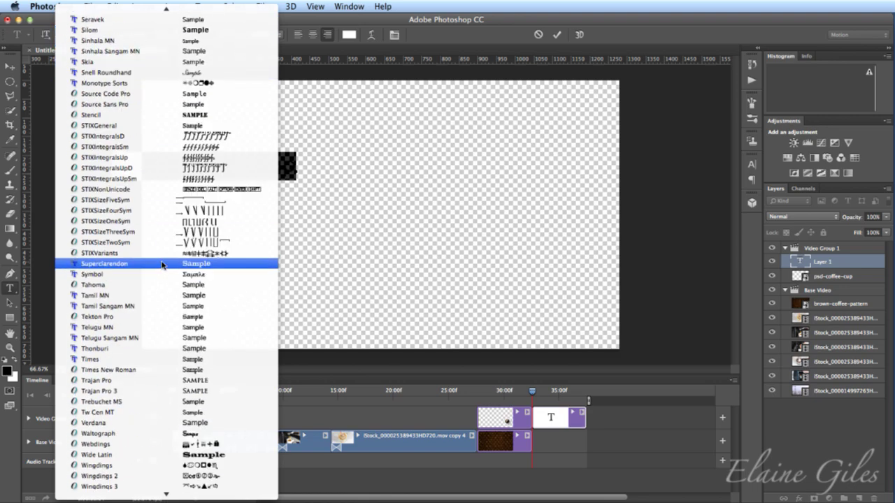
pyautogui.scroll(-15, 163, 264)
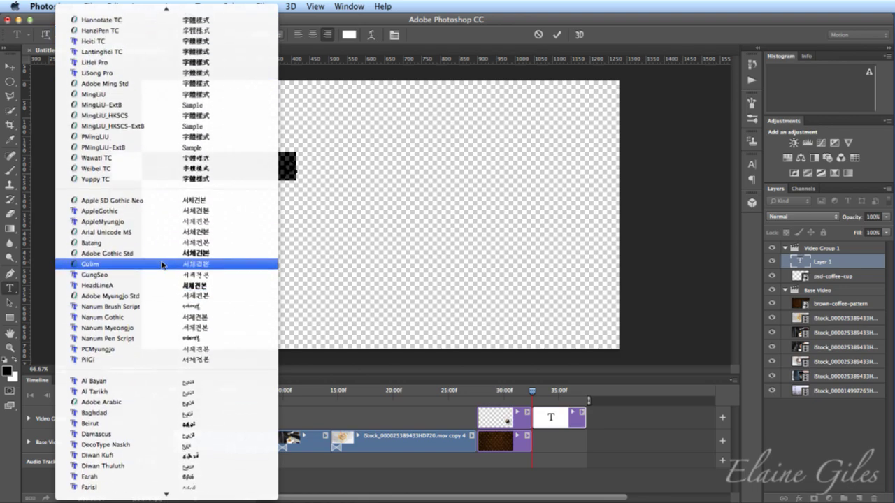
pyautogui.scroll(15, 163, 264)
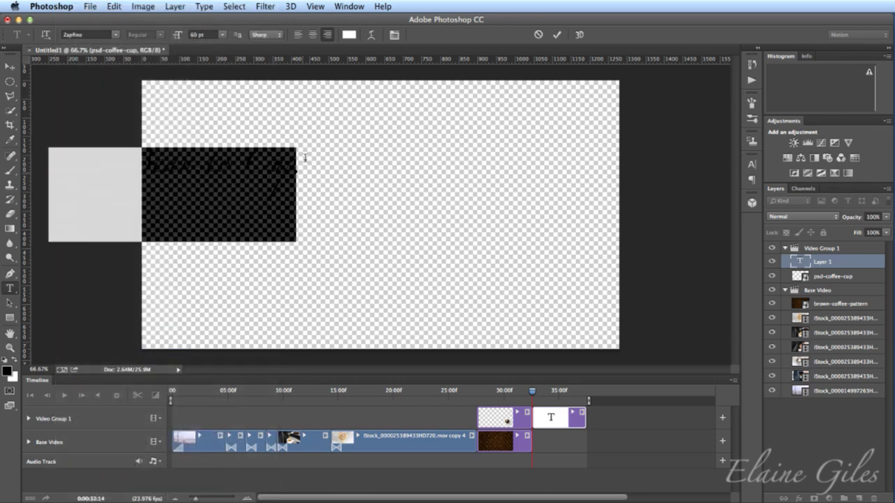
pyautogui.click(222, 35)
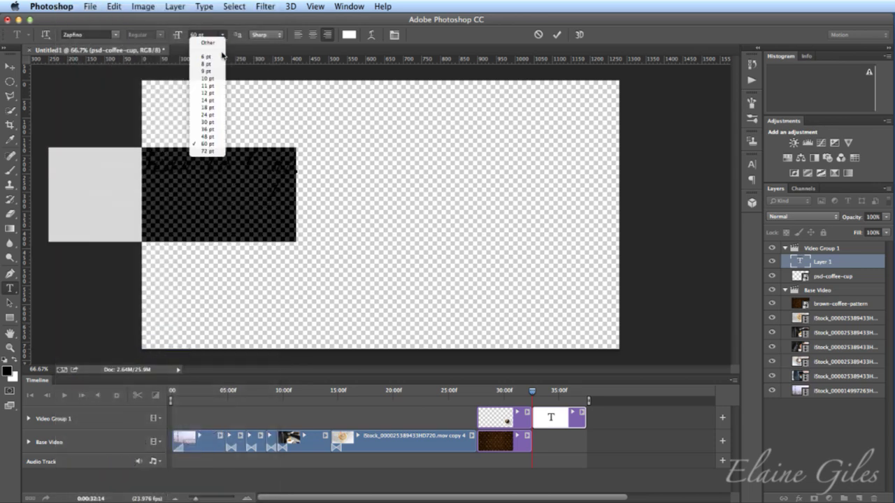
pyautogui.click(210, 151)
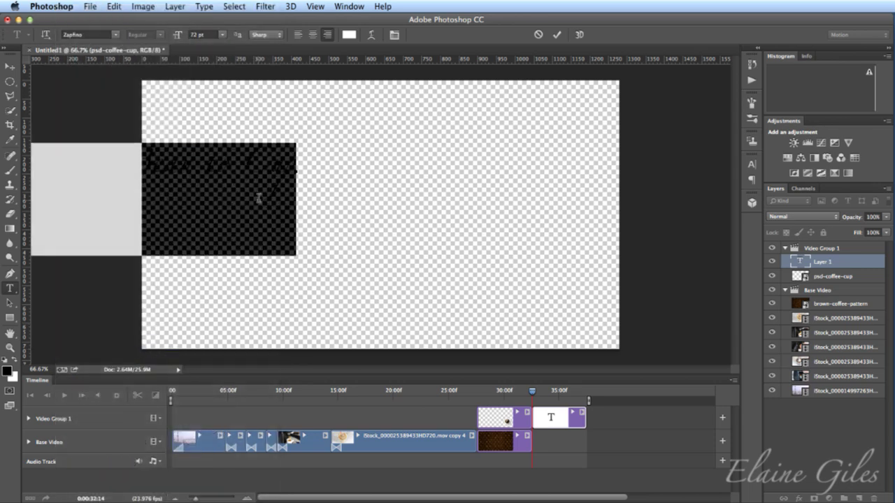
pyautogui.click(9, 66)
pyautogui.moveTo(329, 169); pyautogui.dragTo(466, 172)
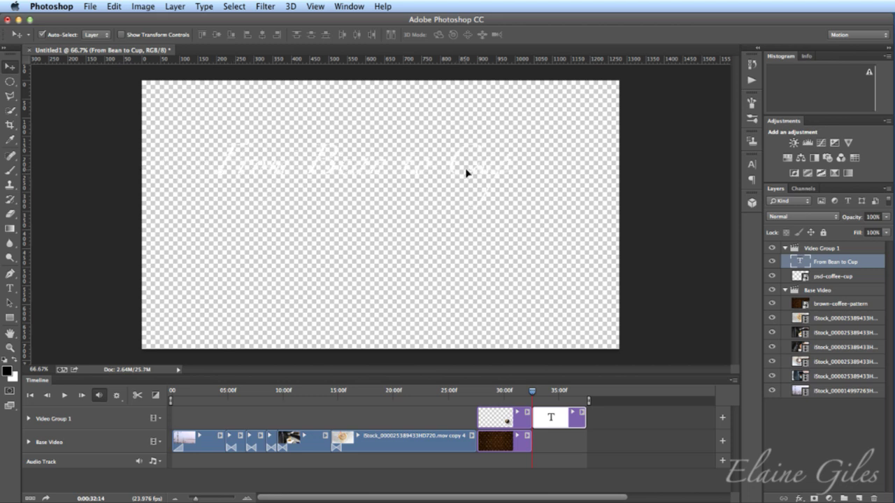
# - Rename Video Group 1 as Logo
pyautogui.doubleClick(820, 249)
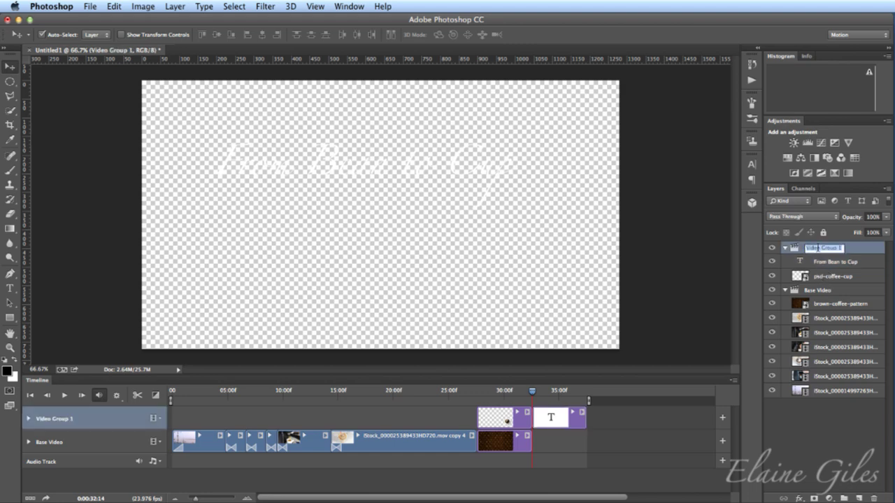
pyautogui.write('Logo')
pyautogui.press('Return')
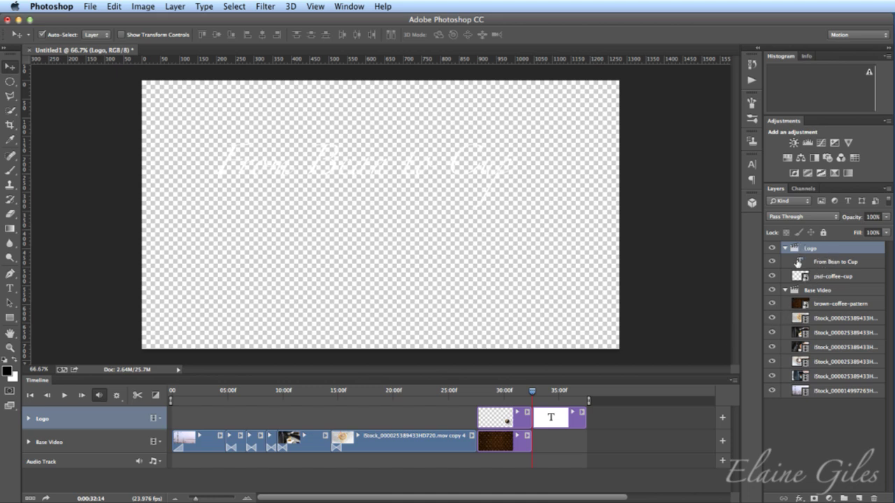
# - Select the layers in the Base Video and Logo groups one by one to see which timeline clip each represents
pyautogui.click(822, 305)
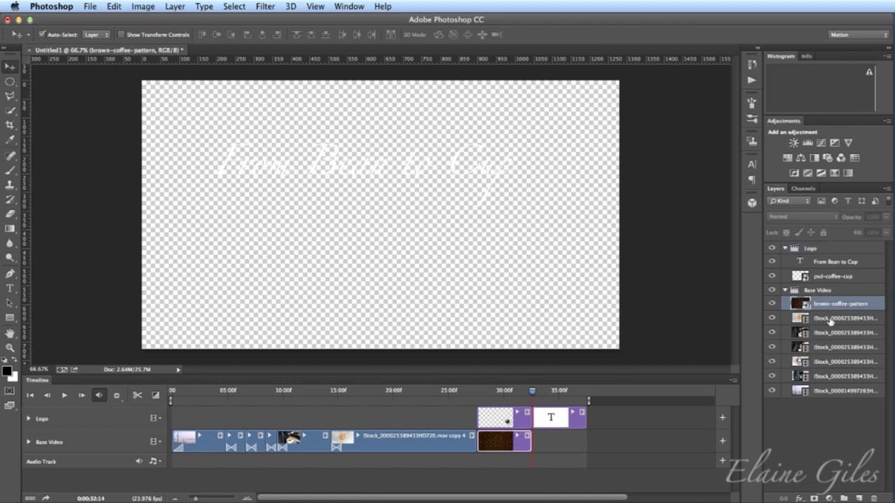
pyautogui.click(830, 319)
pyautogui.click(833, 334)
pyautogui.click(834, 347)
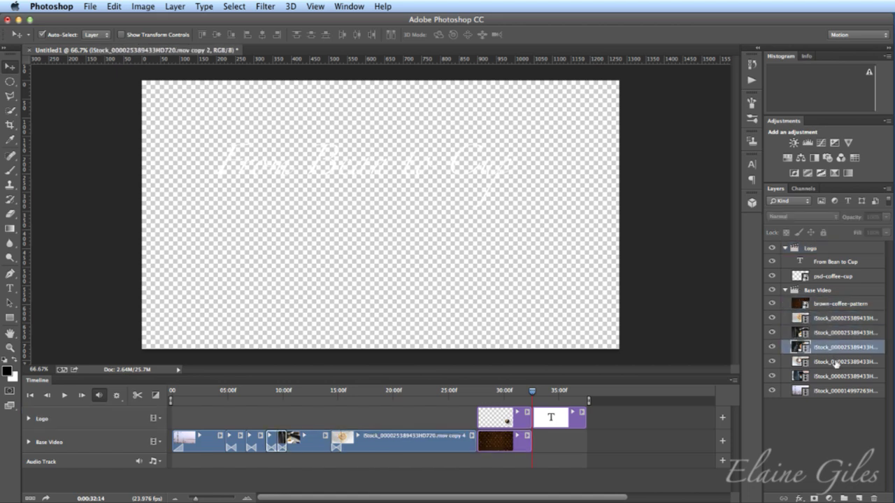
pyautogui.click(835, 362)
pyautogui.click(837, 377)
pyautogui.click(837, 392)
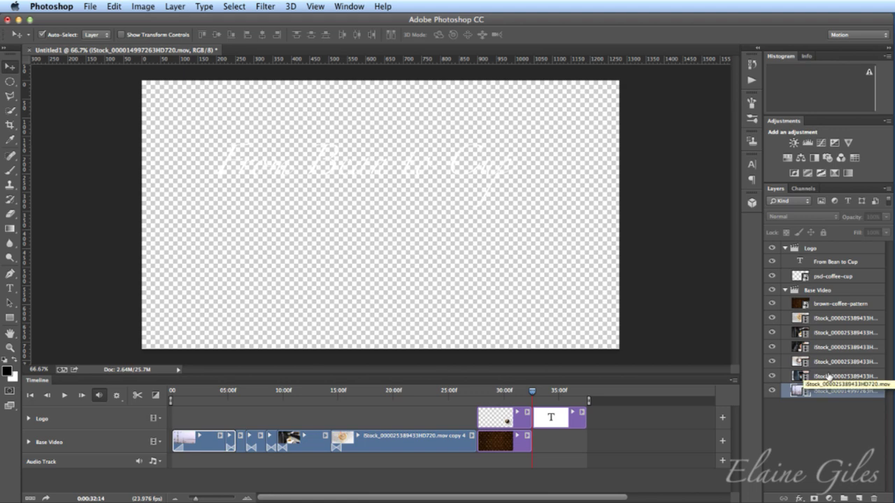
pyautogui.click(833, 264)
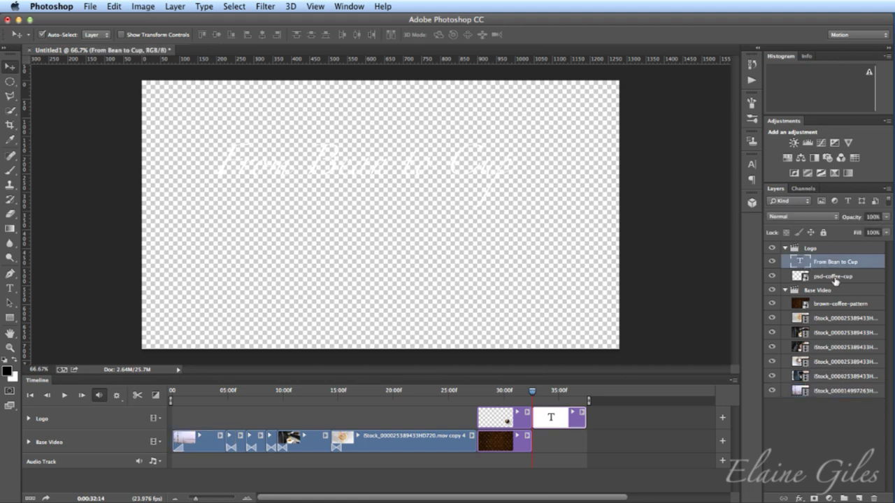
pyautogui.click(835, 280)
pyautogui.click(831, 264)
# - Move the "From Bean to Cup" text clip out of the Logo group into a new video group made from that clip
pyautogui.click(159, 419)
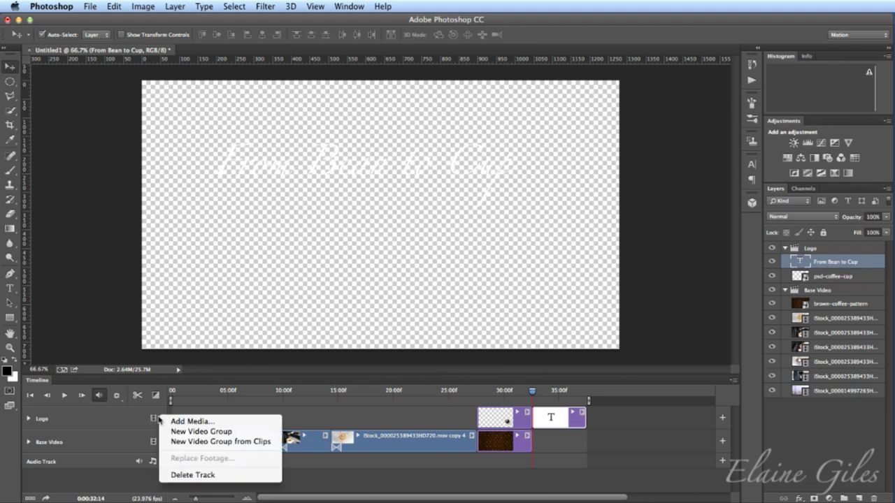
pyautogui.click(251, 444)
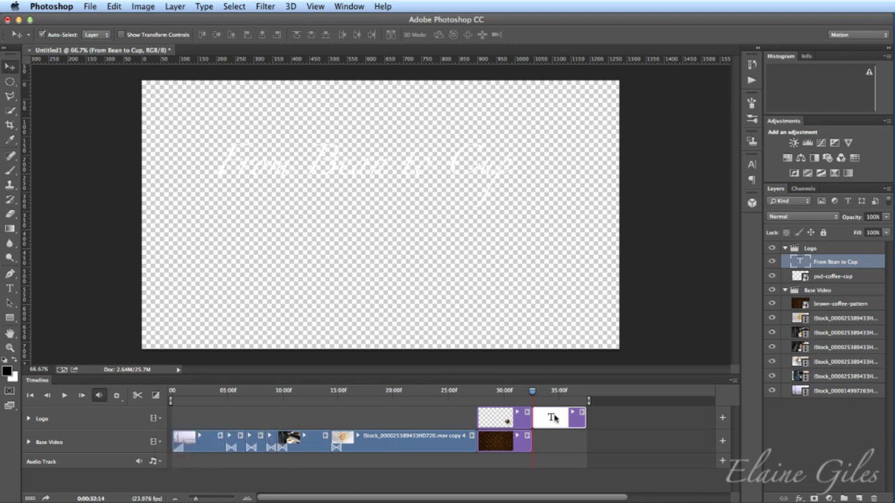
pyautogui.click(503, 419)
pyautogui.click(493, 442)
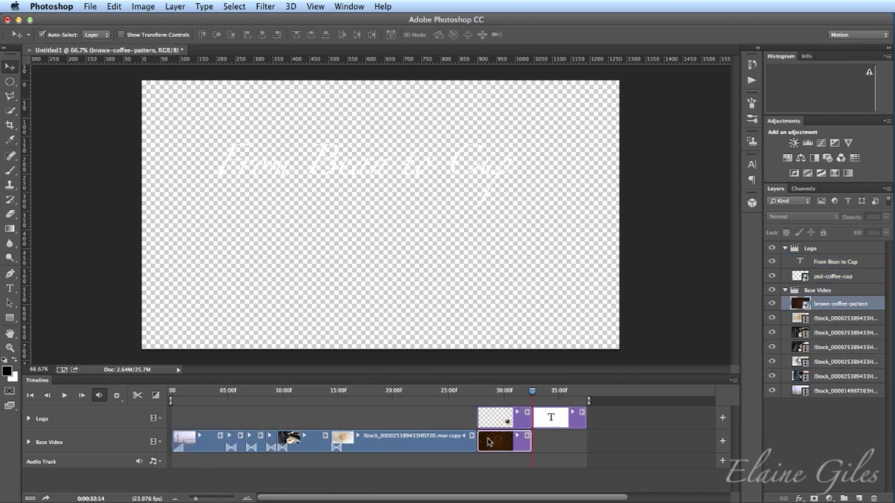
pyautogui.click(552, 419)
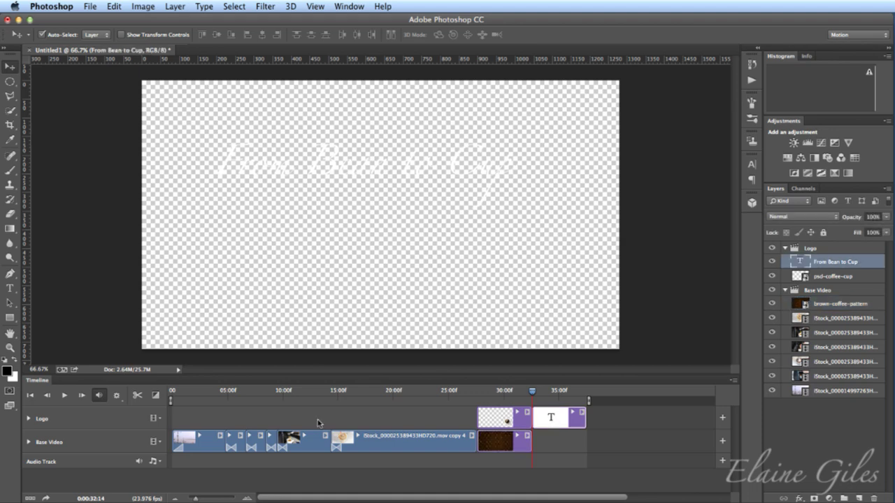
pyautogui.click(157, 419)
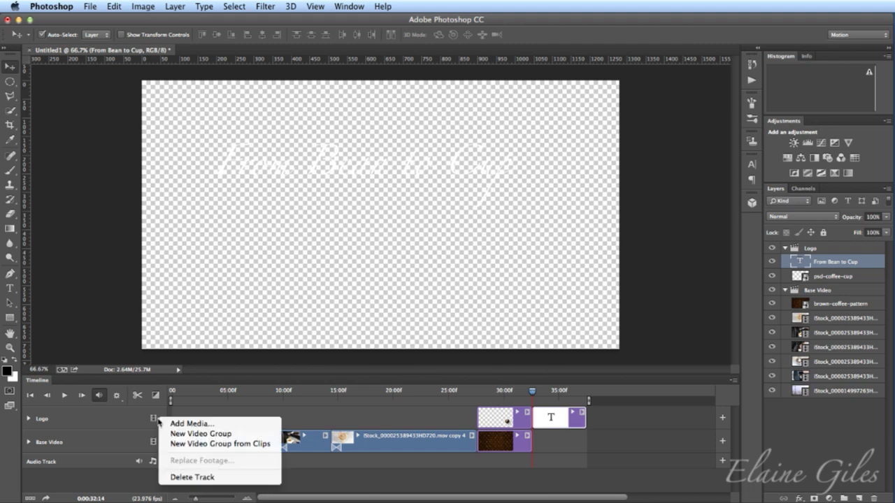
pyautogui.click(207, 445)
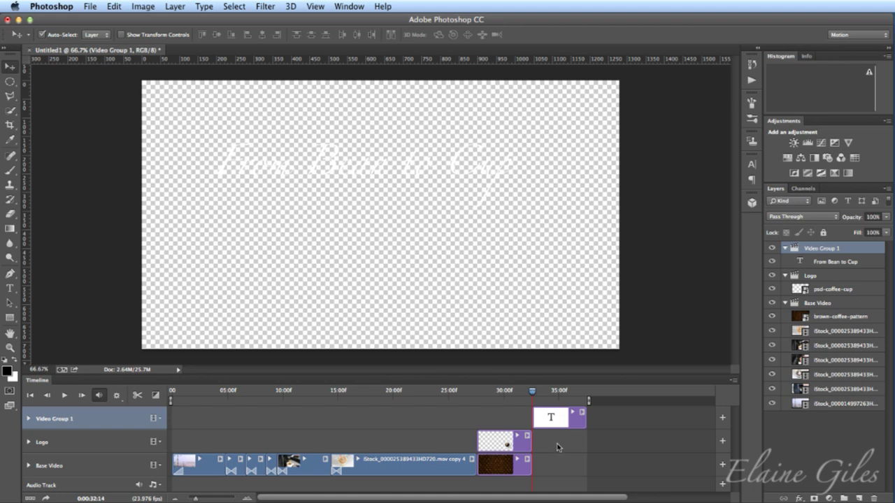
# - Align the title text clip directly above the psd-coffee-cup clip and show the composite at 0:00:28:19
pyautogui.moveTo(550, 416); pyautogui.dragTo(494, 415)
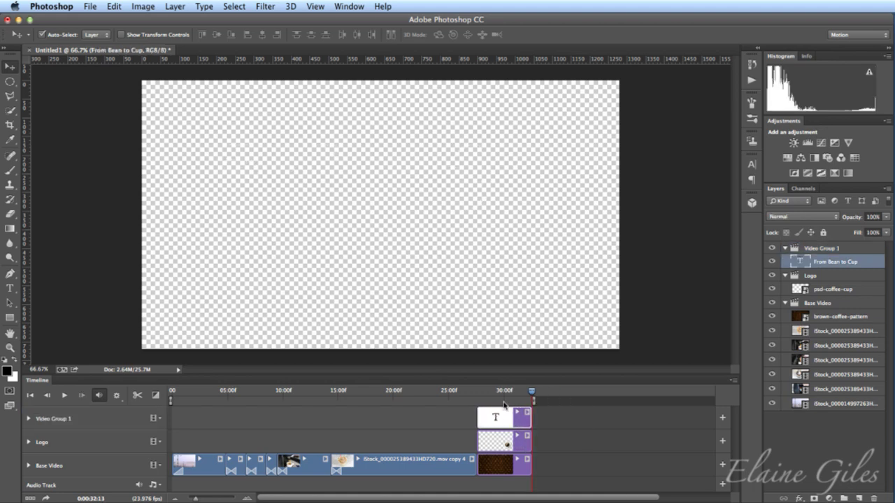
pyautogui.click(490, 393)
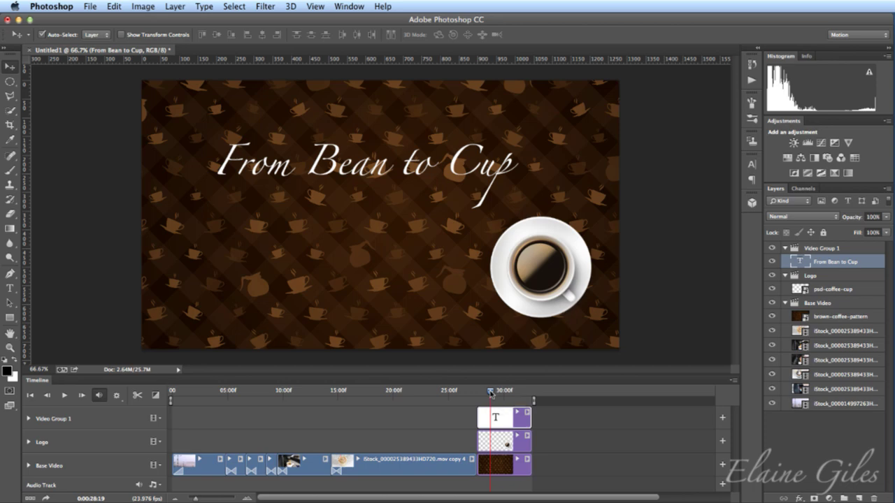
# - Rename the new video group containing the title text as Tagline
pyautogui.doubleClick(817, 248)
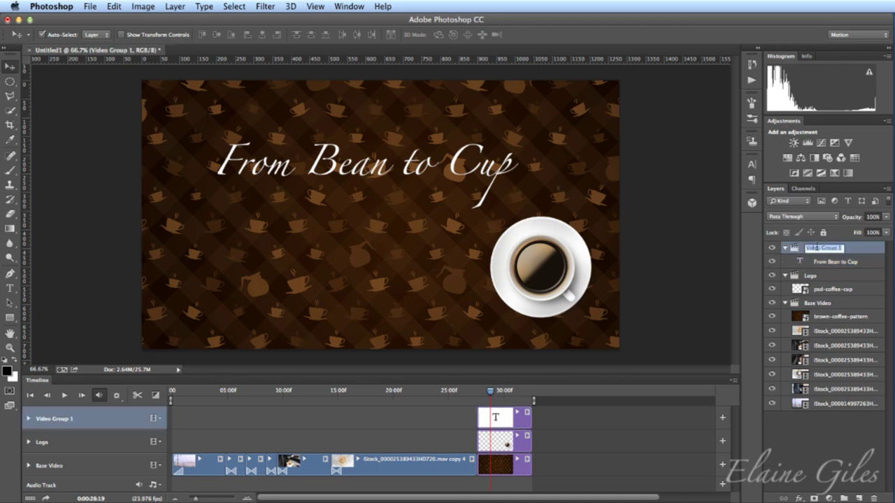
pyautogui.write('Tagline')
pyautogui.press('Return')
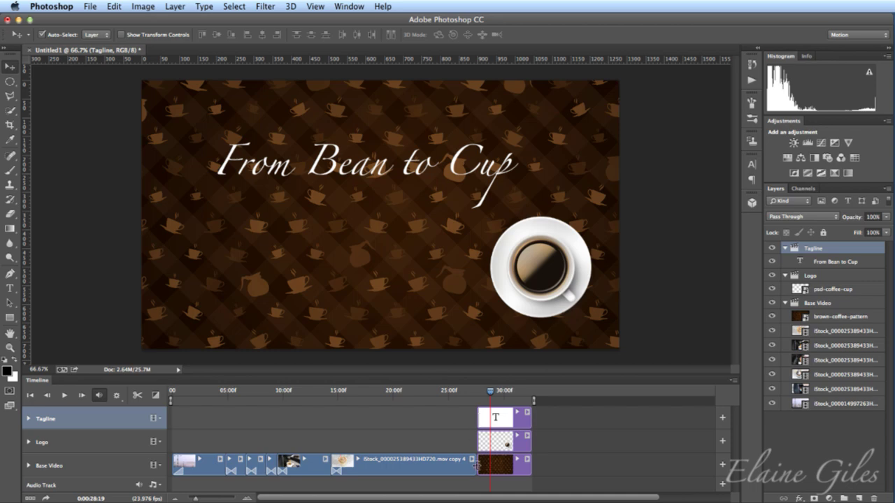
# - Add a 1 s Cross Fade between the last iStock clip and the brown-coffee-pattern clip
pyautogui.click(156, 396)
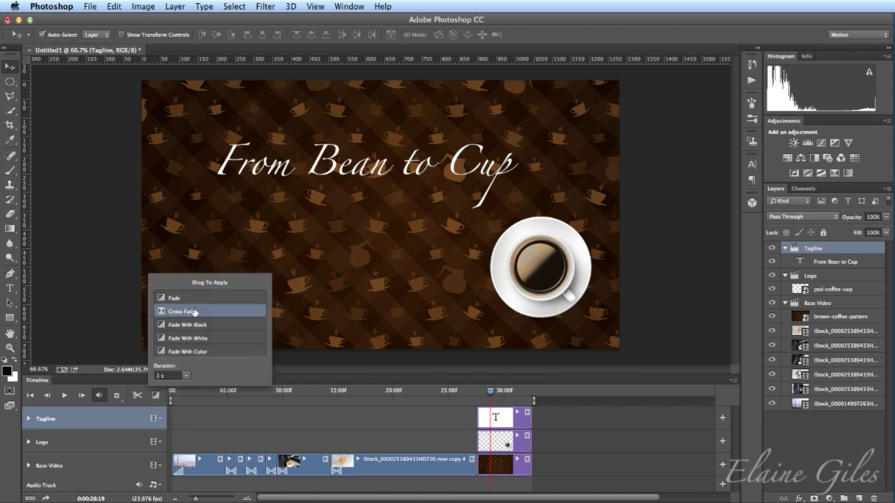
pyautogui.moveTo(195, 311)
pyautogui.mouseDown()
pyautogui.moveTo(399, 436)
pyautogui.moveTo(475, 465)
pyautogui.mouseUp()
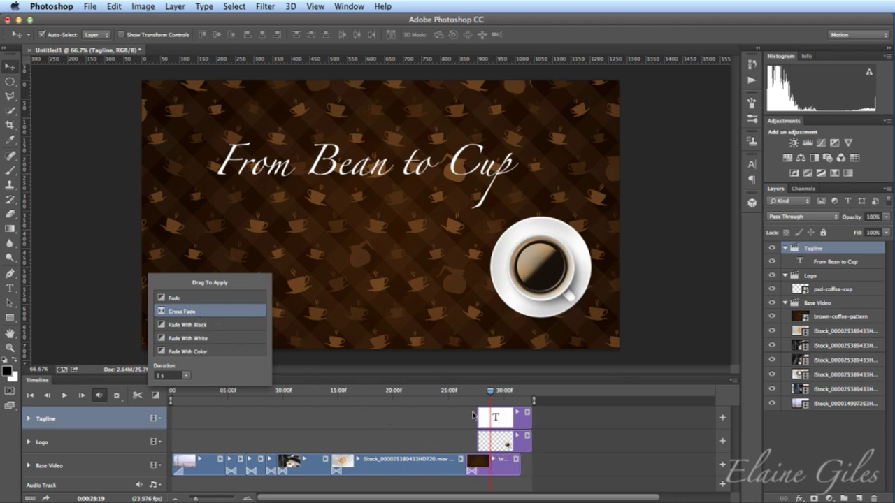
pyautogui.click(472, 416)
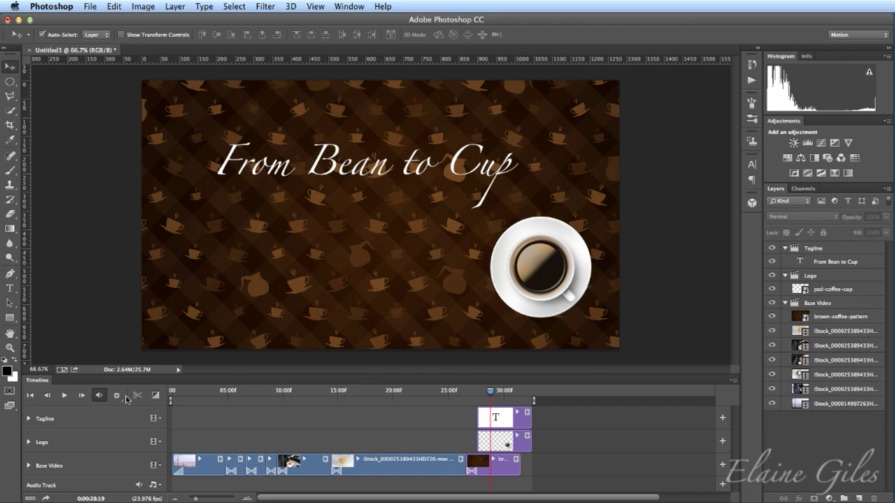
# - Add a 1 s Fade at the start of both the psd-coffee-cup clip and the title text clip
pyautogui.click(156, 395)
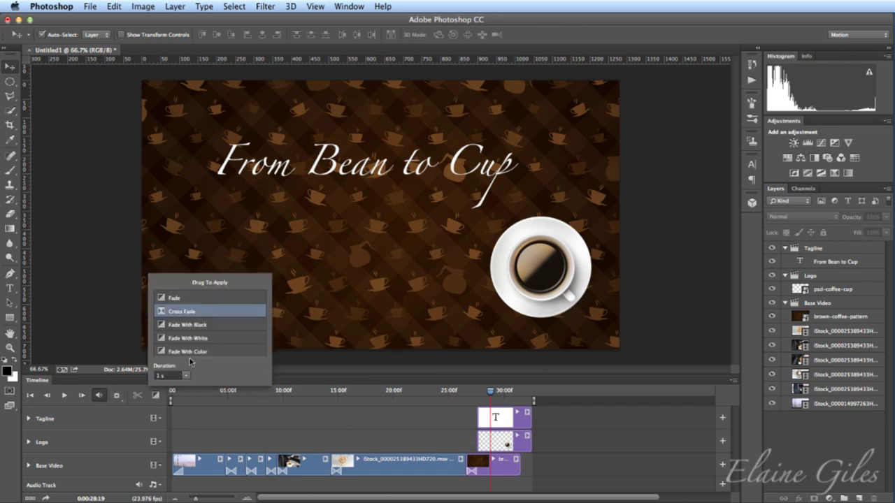
pyautogui.click(181, 299)
pyautogui.moveTo(182, 299); pyautogui.dragTo(480, 440)
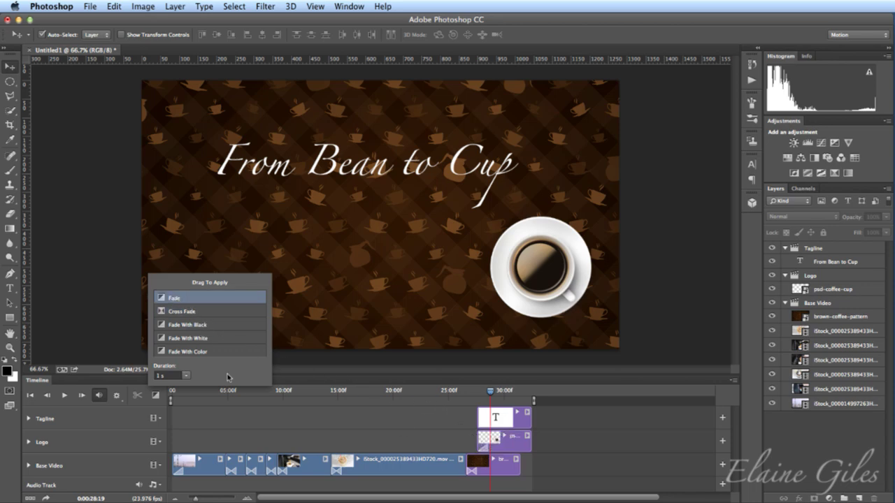
pyautogui.moveTo(258, 364); pyautogui.dragTo(480, 417)
pyautogui.click(438, 422)
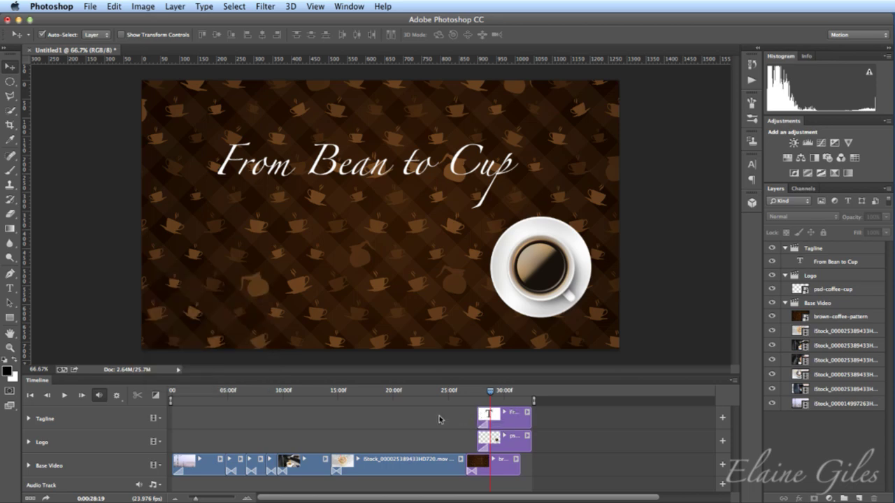
# - Preview the ending from 0:00:24:14 and extend the brown-coffee-pattern clip's end to match the clips above it
pyautogui.click(445, 393)
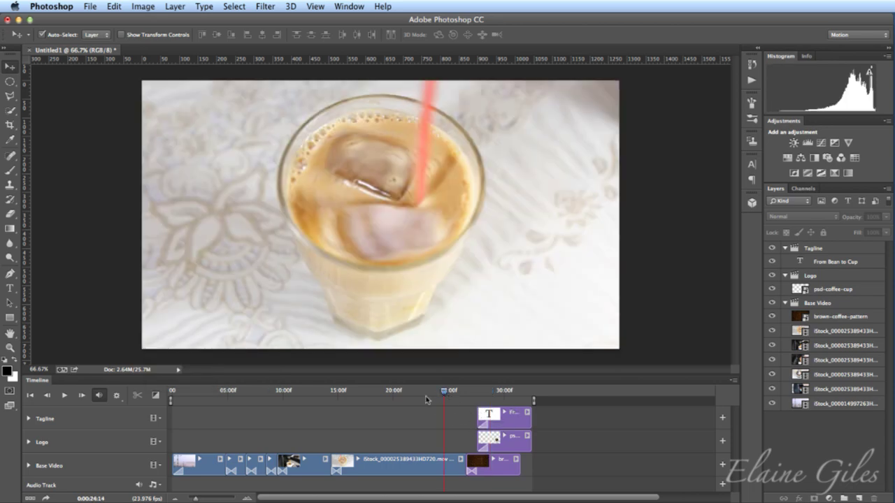
pyautogui.press('space')
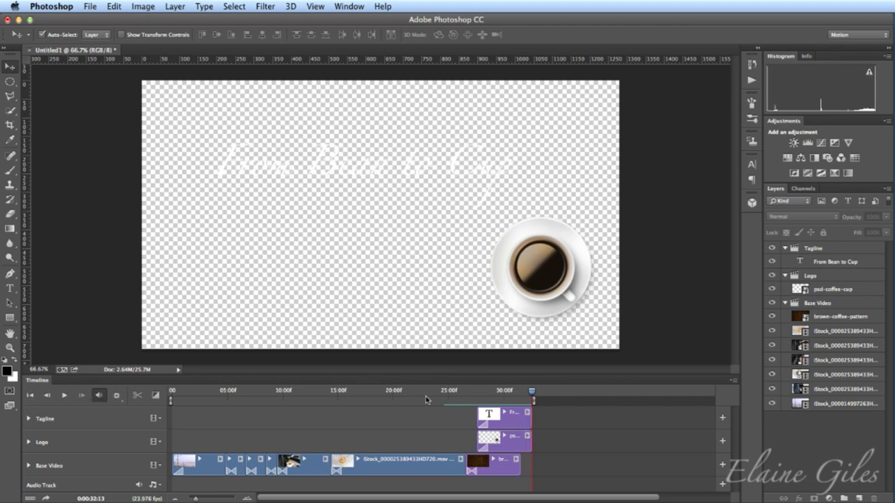
pyautogui.click(507, 475)
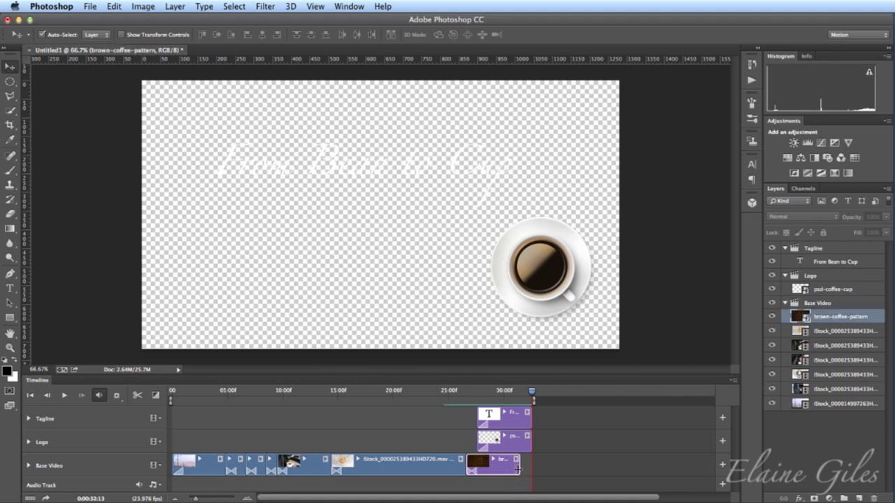
pyautogui.moveTo(517, 468); pyautogui.dragTo(529, 470)
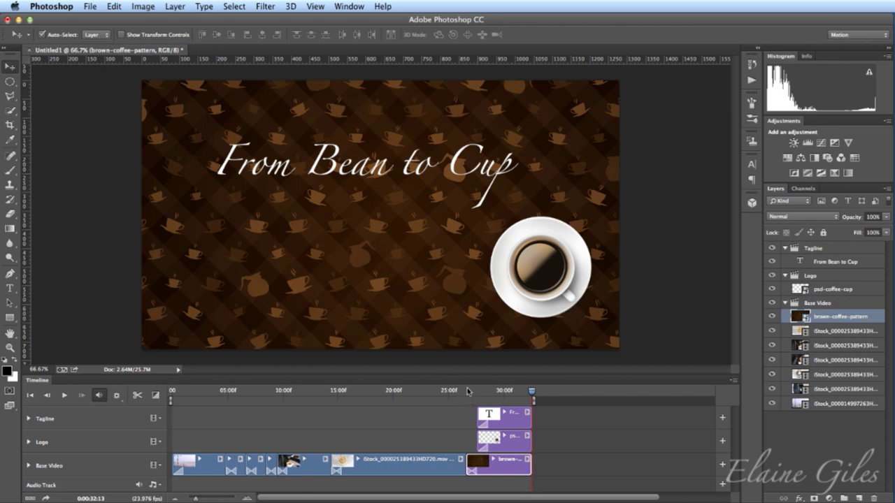
# - Move the title text clip and the psd-coffee-cup clip earlier so both start with the brown-coffee-pattern clip at 0:00:26:13
pyautogui.moveTo(468, 391); pyautogui.dragTo(465, 393)
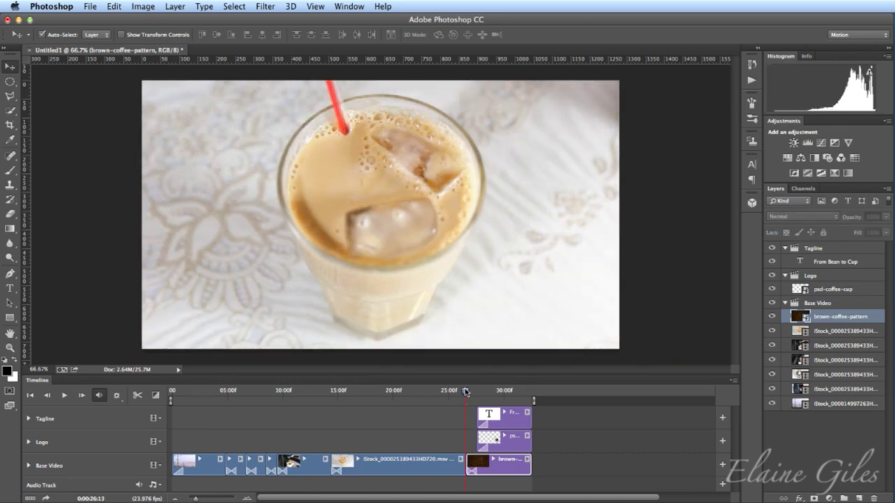
pyautogui.click(475, 437)
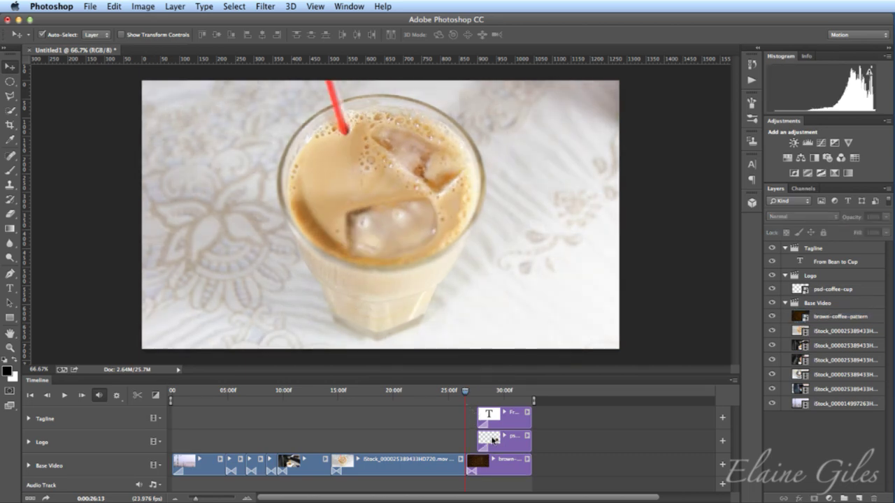
pyautogui.moveTo(498, 424); pyautogui.dragTo(491, 443)
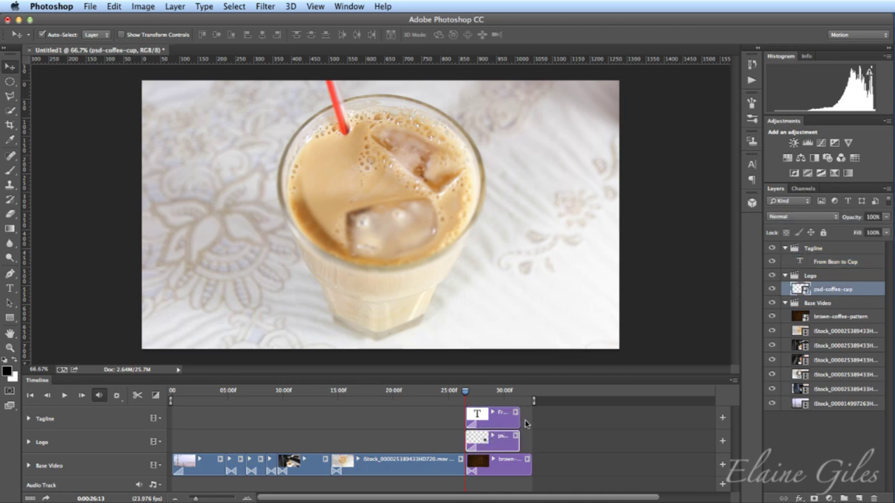
# - Preview the closing scene and extend the ends of the psd-coffee-cup and title text clips to match the brown-coffee-pattern clip's end
pyautogui.click(439, 394)
pyautogui.press('space')
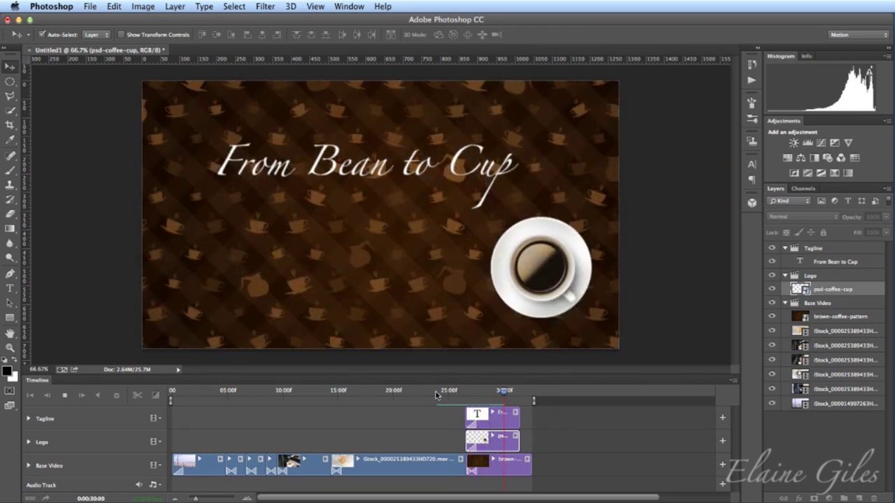
pyautogui.press('space')
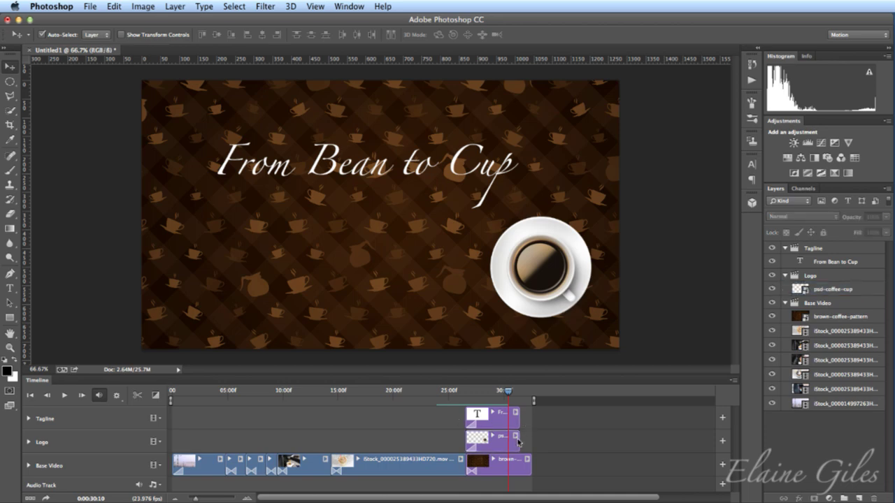
pyautogui.moveTo(520, 442)
pyautogui.mouseDown()
pyautogui.moveTo(520, 415)
pyautogui.moveTo(529, 418)
pyautogui.moveTo(526, 428)
pyautogui.mouseUp()
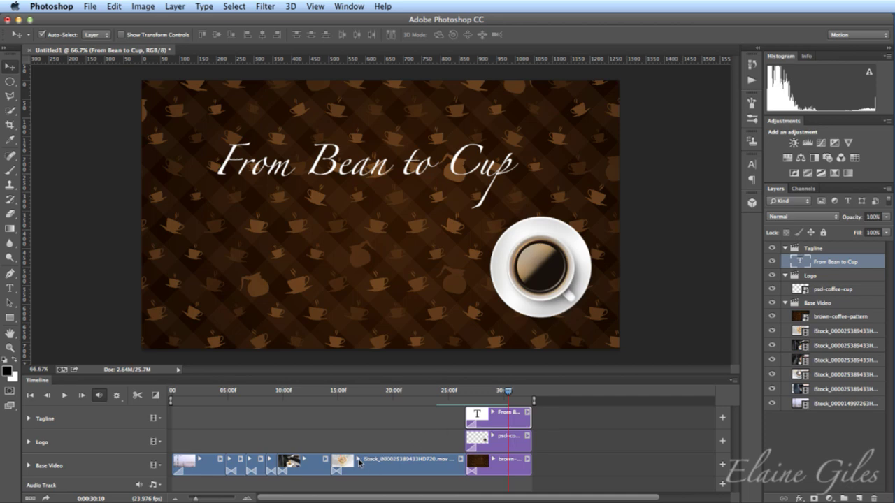
# - Select the espresso machine clip in the Base Video track and set the current time to 0:00:12:02 within it
pyautogui.click(315, 463)
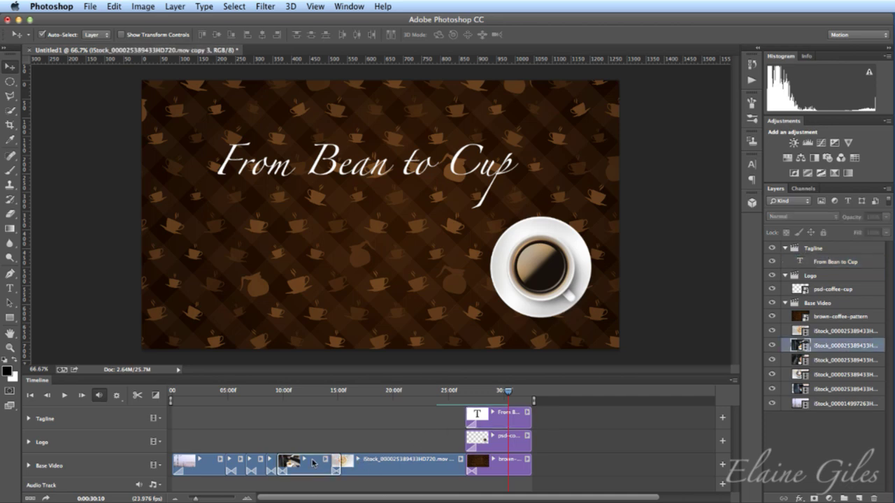
pyautogui.click(308, 390)
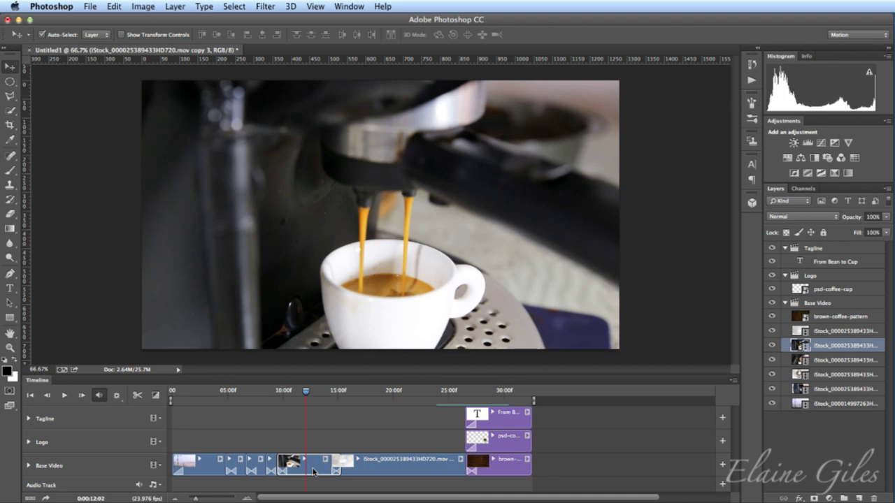
# - Convert the selected espresso-pouring clip in the Base Video group for smart filters
pyautogui.hscroll(2, 315, 473)
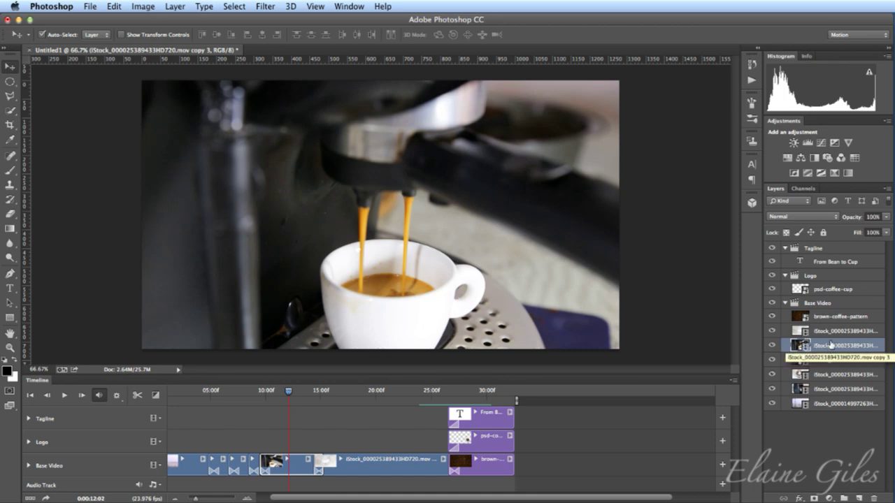
pyautogui.click(260, 6)
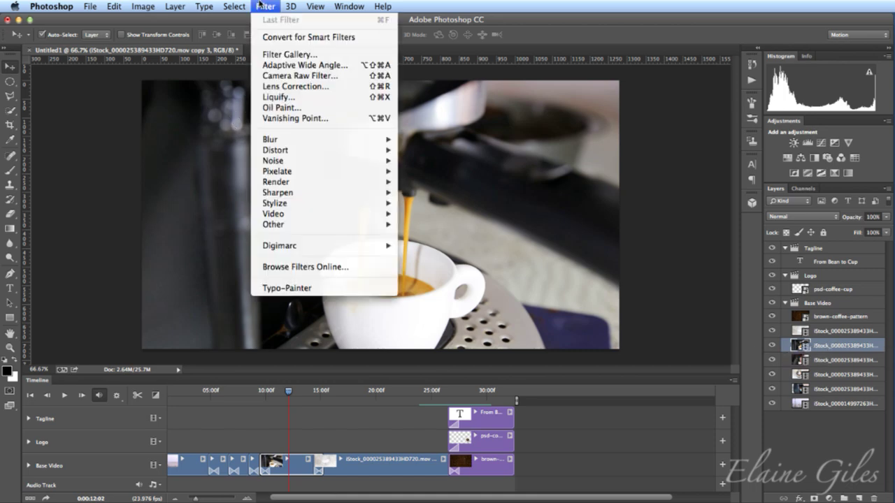
pyautogui.click(277, 38)
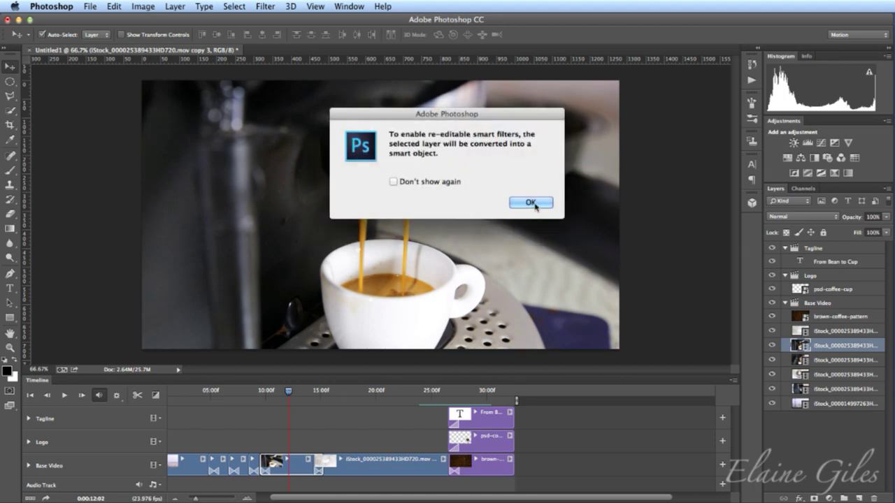
pyautogui.click(531, 203)
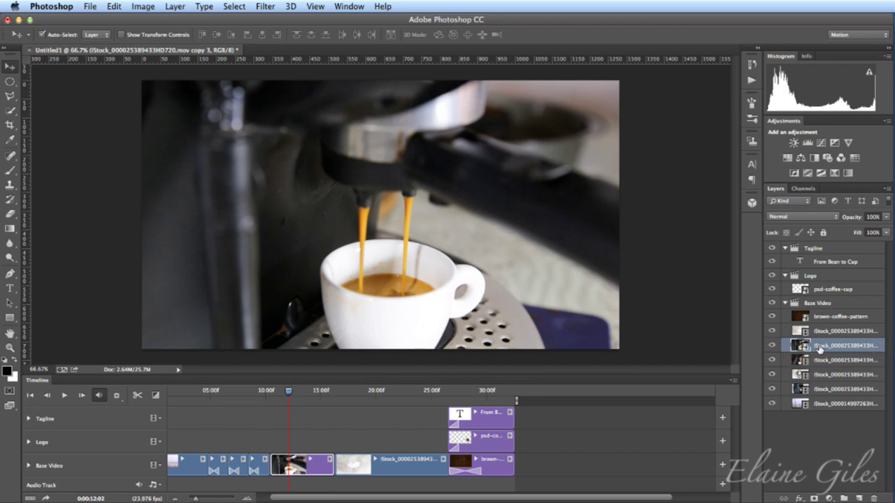
# - Add a Hue/Saturation adjustment layer to the espresso clip and try its Old Style and Sepia presets
pyautogui.click(828, 498)
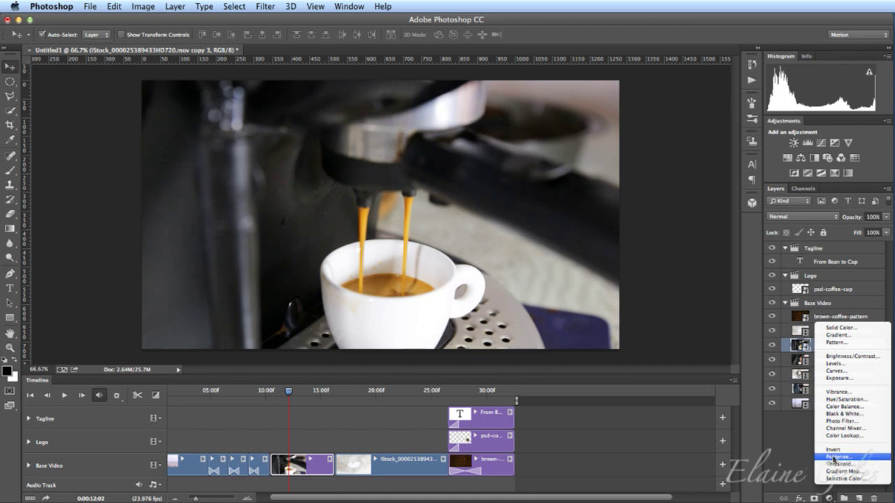
pyautogui.click(835, 400)
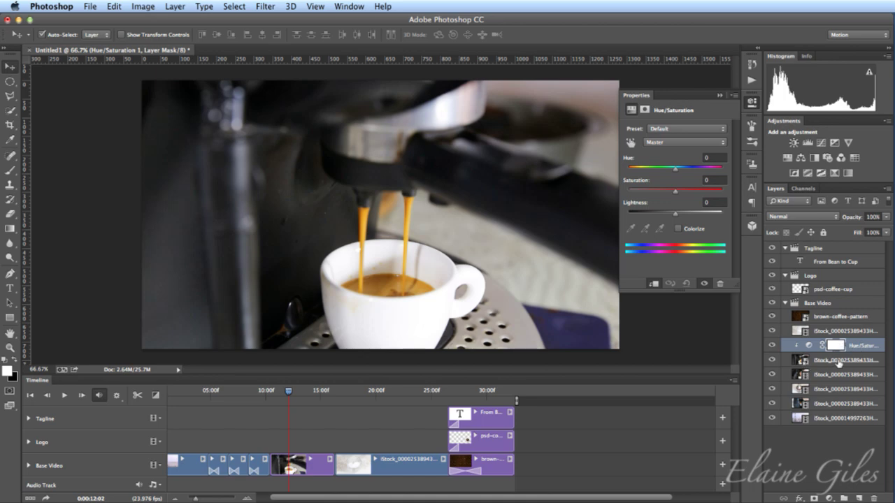
pyautogui.click(677, 130)
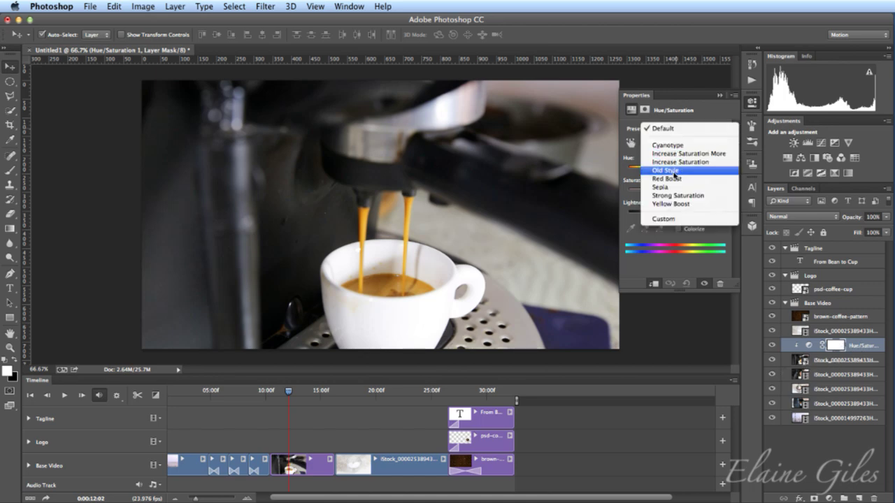
pyautogui.click(665, 170)
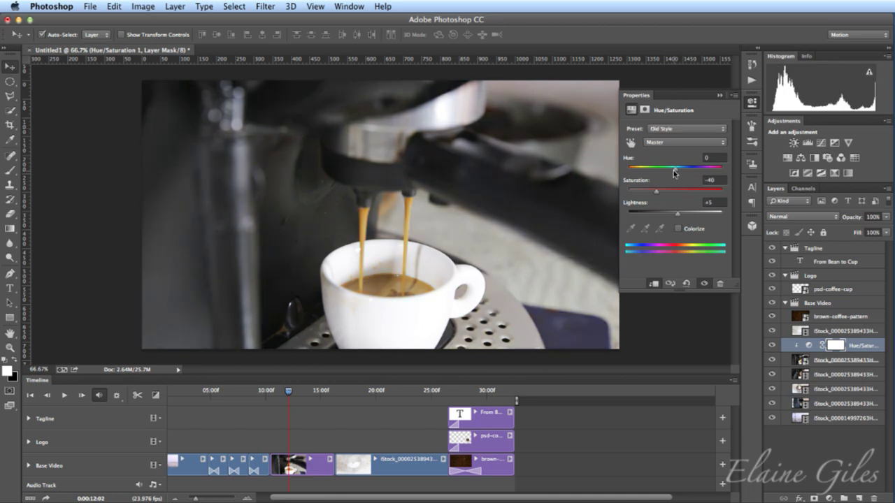
pyautogui.click(676, 129)
pyautogui.click(675, 146)
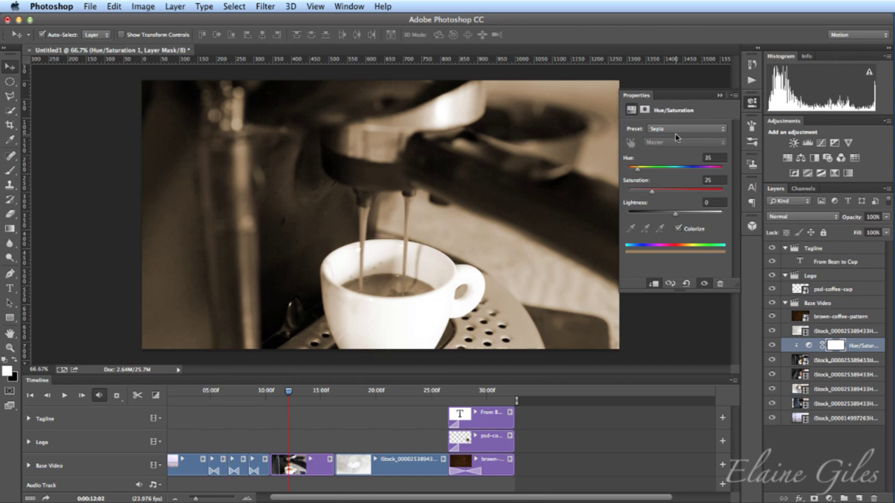
# - Preview the sepia clip around 14:07, reset the adjustment to Default, and set hue +56, saturation -36 and lightness +5
pyautogui.moveTo(289, 391); pyautogui.dragTo(313, 394)
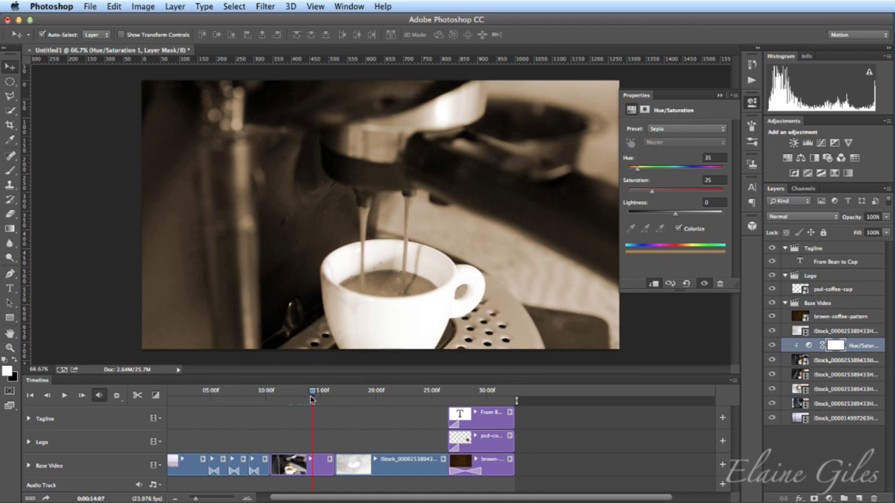
pyautogui.click(666, 132)
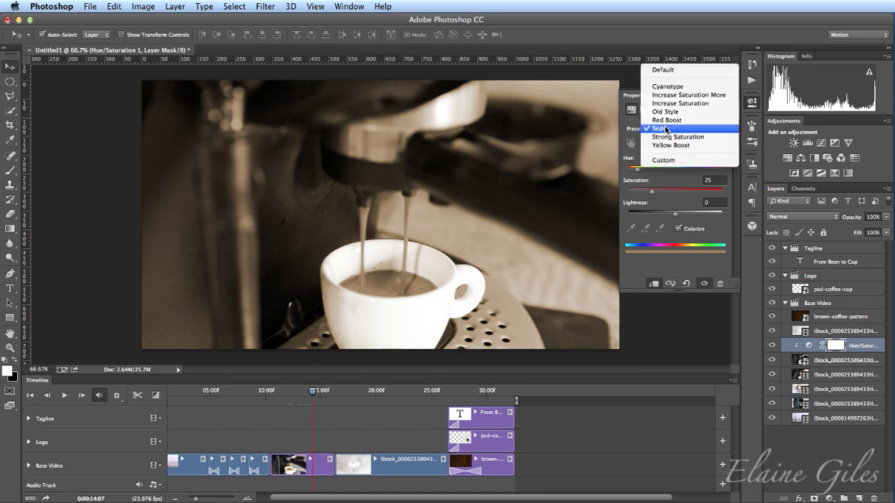
pyautogui.click(675, 72)
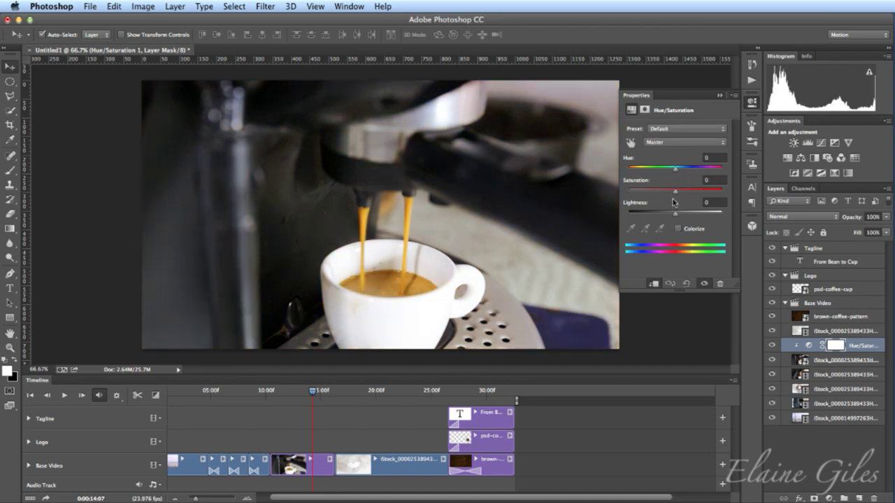
pyautogui.moveTo(676, 214)
pyautogui.mouseDown()
pyautogui.moveTo(663, 217)
pyautogui.moveTo(677, 213)
pyautogui.mouseUp()
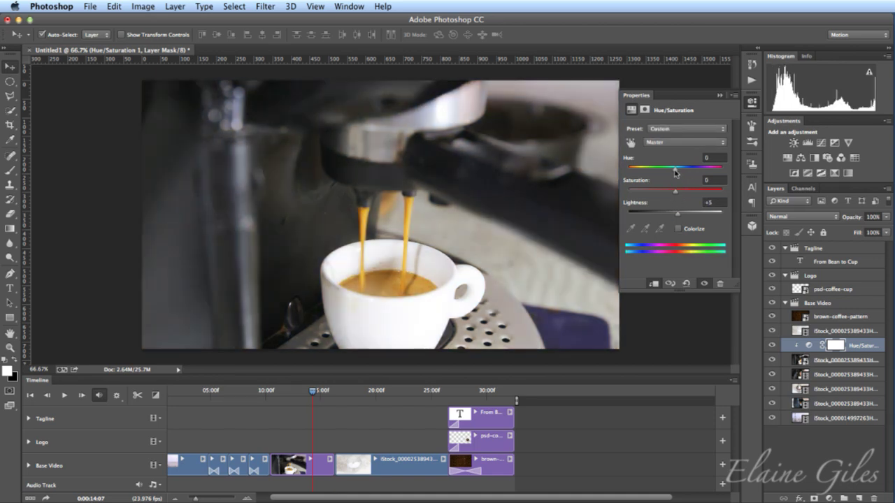
pyautogui.moveTo(676, 172); pyautogui.dragTo(657, 195)
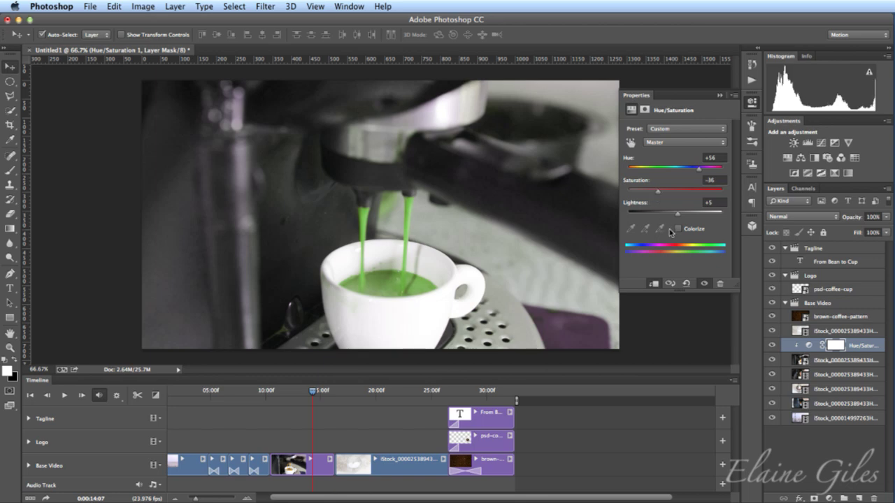
# - Apply the Old Style preset to the Hue/Saturation adjustment and shift its hue to +82
pyautogui.click(676, 129)
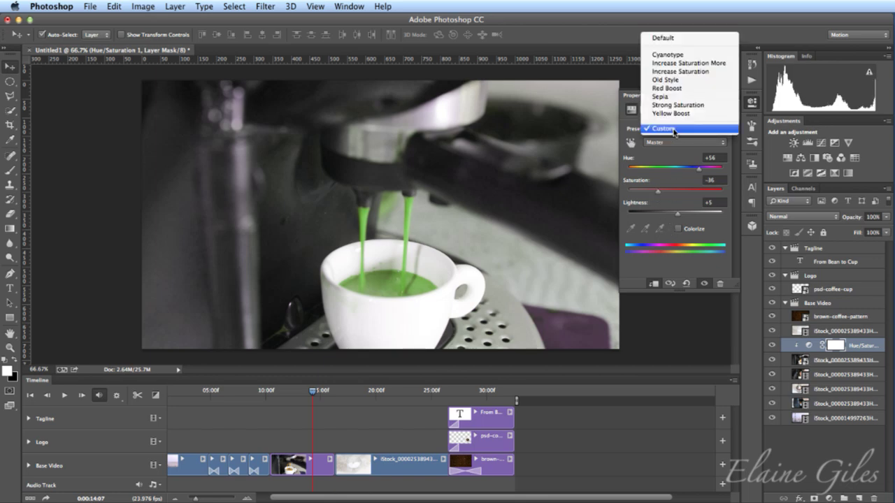
pyautogui.click(678, 80)
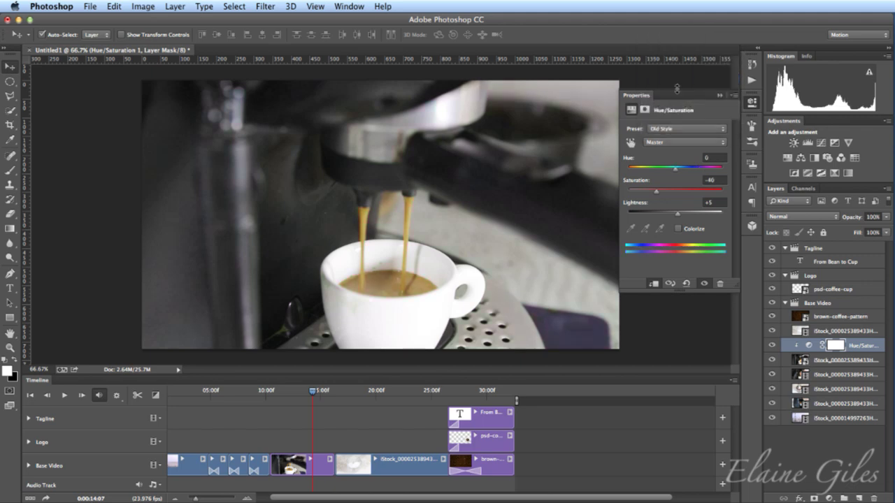
pyautogui.click(668, 172)
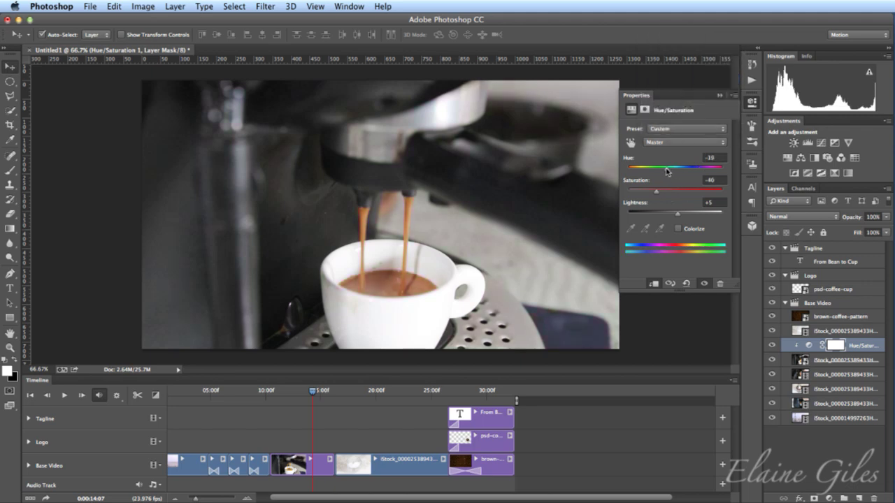
pyautogui.moveTo(668, 171); pyautogui.dragTo(665, 171)
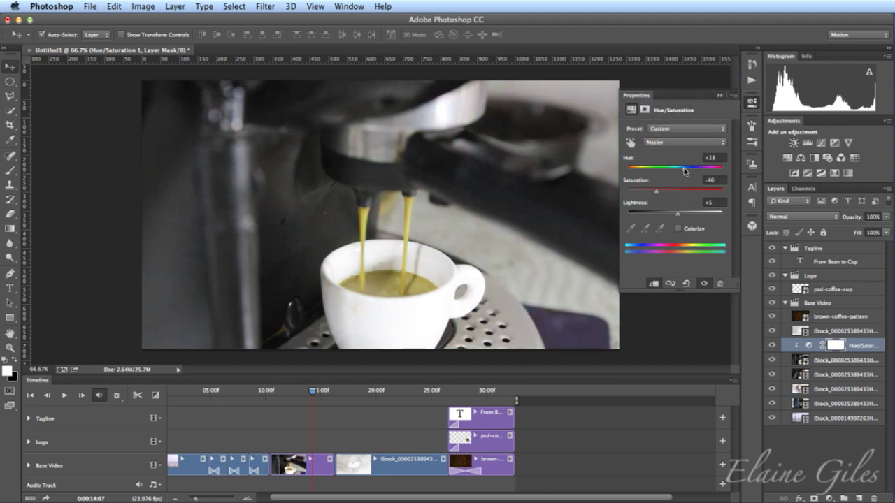
pyautogui.moveTo(684, 168); pyautogui.dragTo(703, 169)
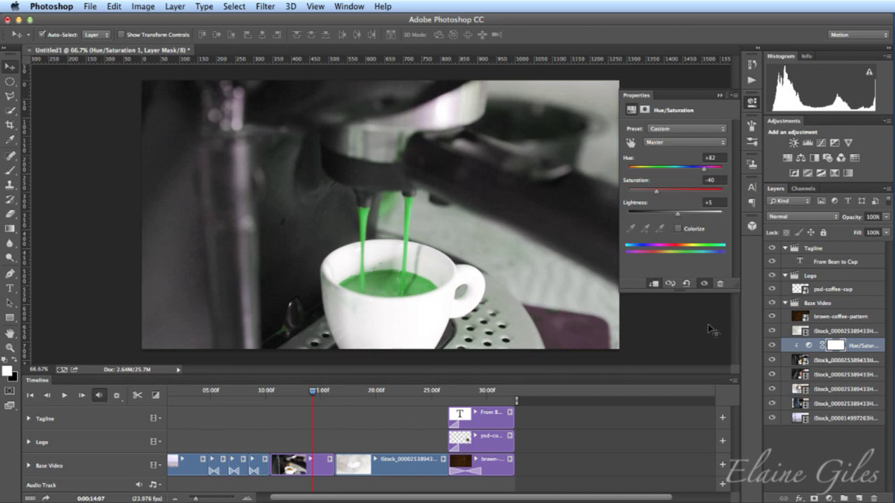
pyautogui.click(722, 95)
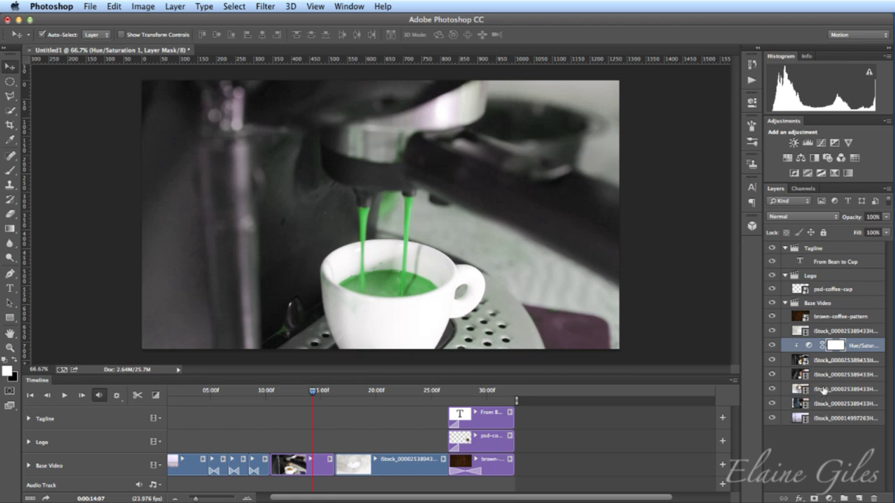
# - Select the iced coffee clip and play the video from 18:09 into the closing title section
pyautogui.click(373, 472)
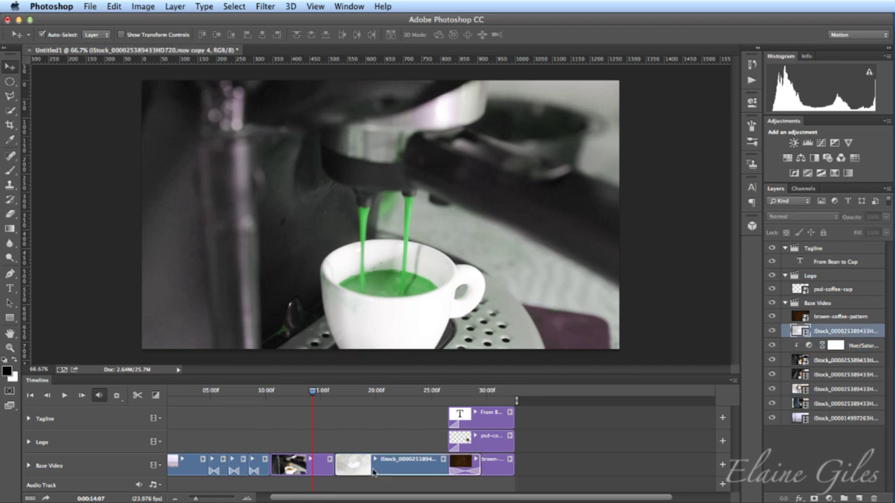
pyautogui.click(358, 393)
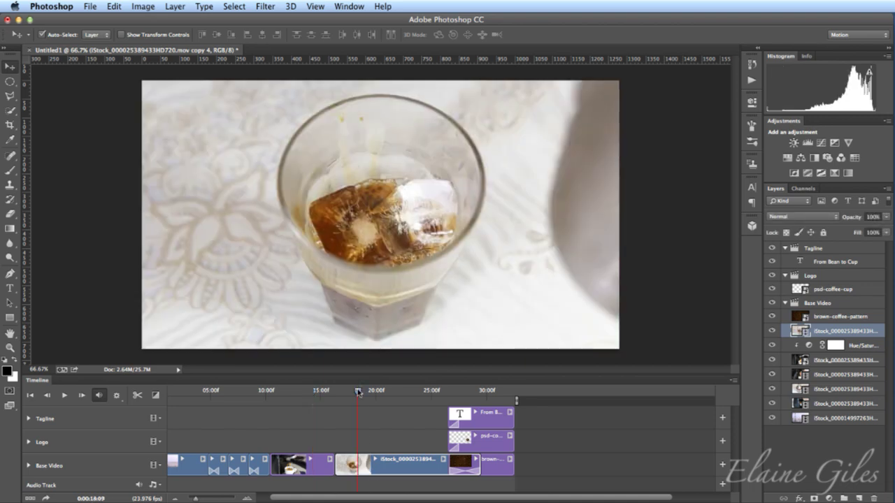
pyautogui.press('space')
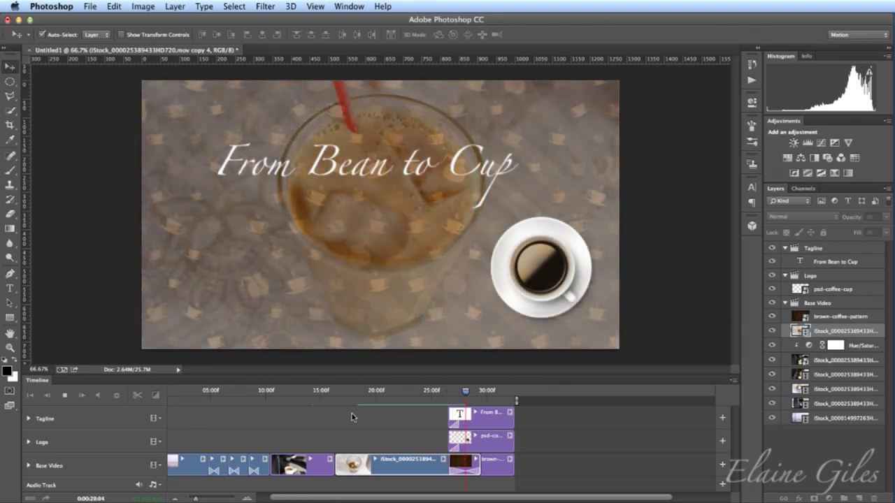
pyautogui.press('space')
# - Move the playhead to 20:12 and convert the iced coffee clip for smart filters
pyautogui.click(381, 393)
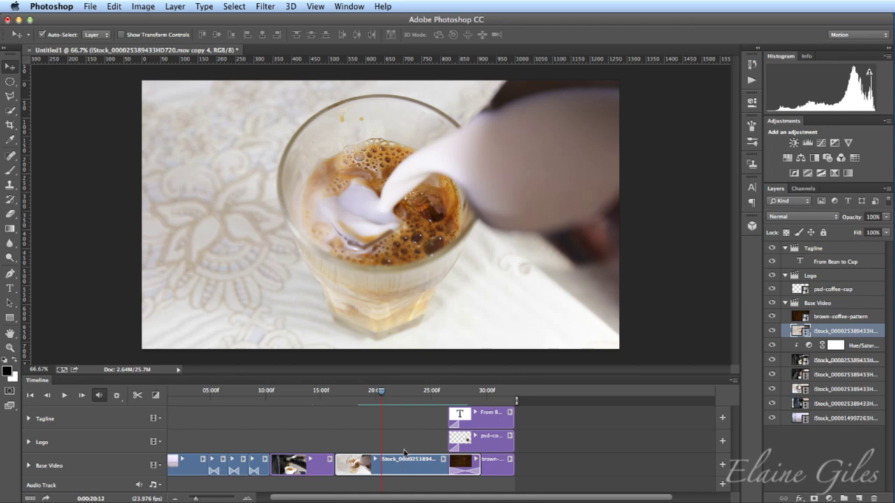
pyautogui.click(266, 5)
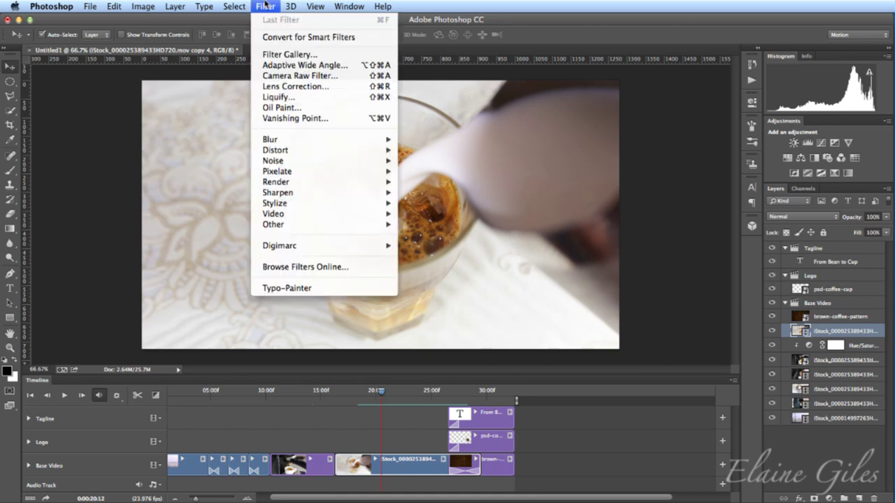
pyautogui.click(287, 39)
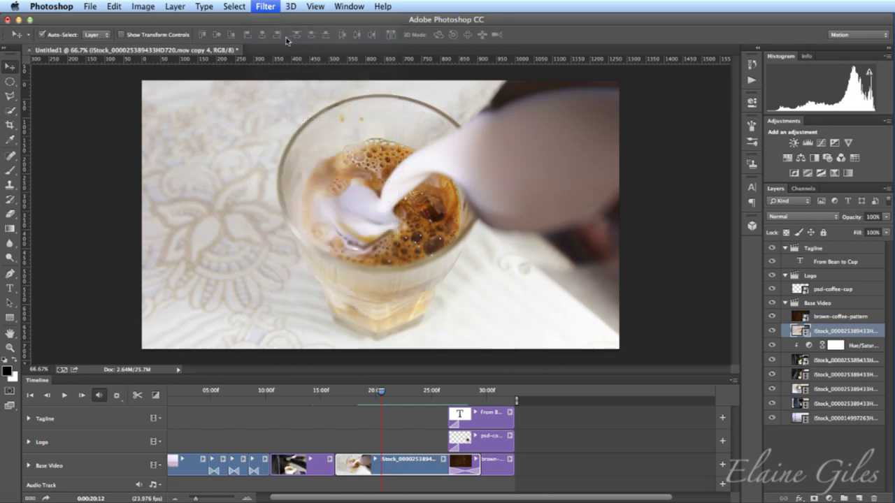
pyautogui.click(531, 203)
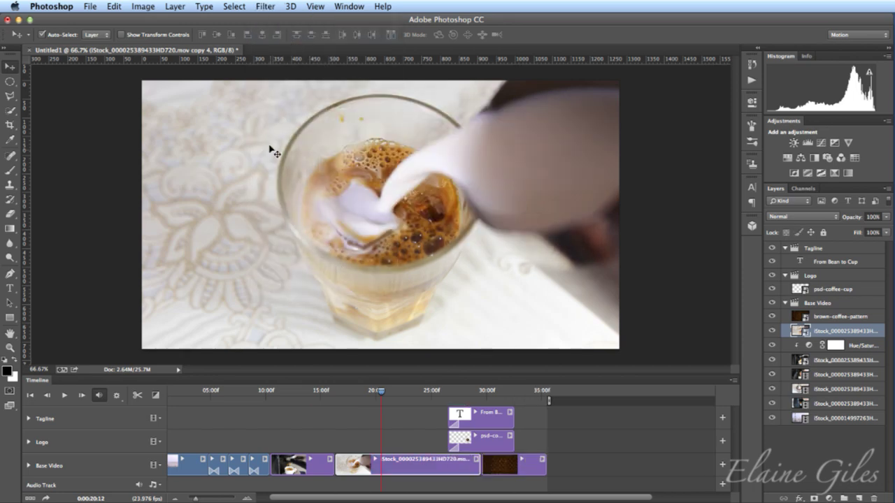
# - Open the Filter Gallery for the iced coffee clip
pyautogui.click(265, 6)
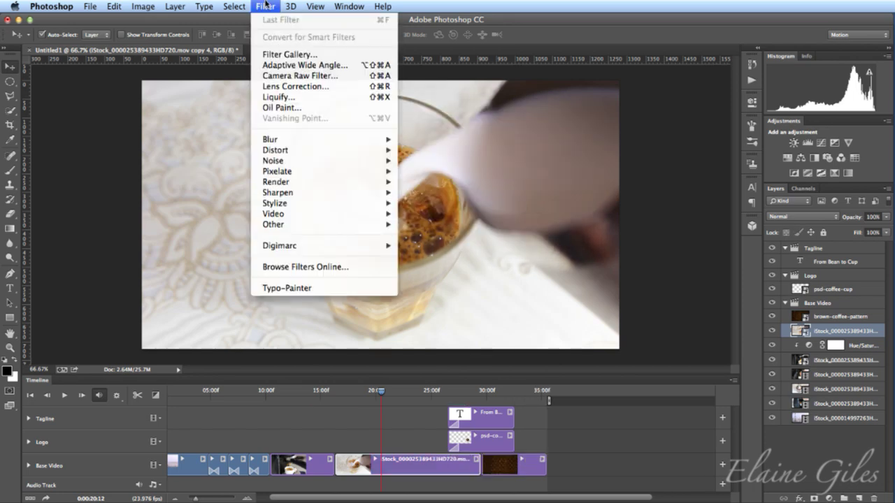
pyautogui.click(288, 54)
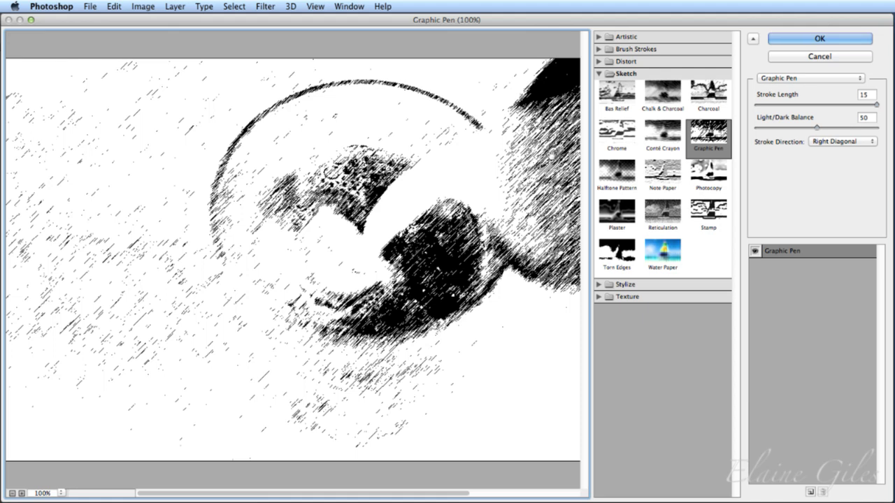
# - Try the Artistic filters Colored Pencil, Cutout, Film Grain, Paint Daubs, Rough Pastels and Underpainting on the clip
pyautogui.click(597, 75)
pyautogui.click(599, 37)
pyautogui.click(612, 63)
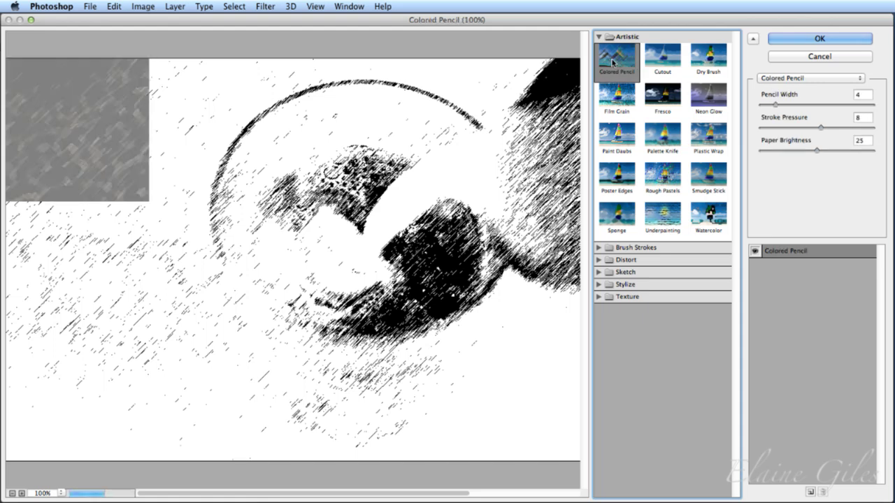
pyautogui.click(672, 64)
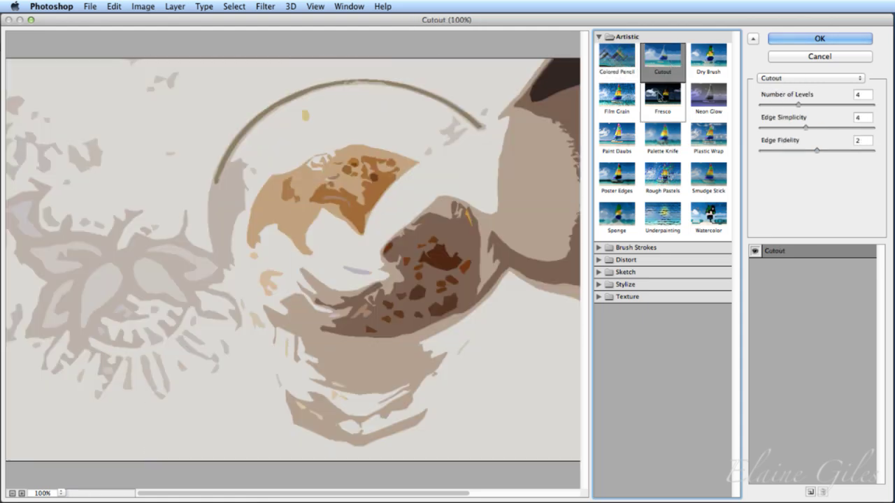
pyautogui.click(616, 101)
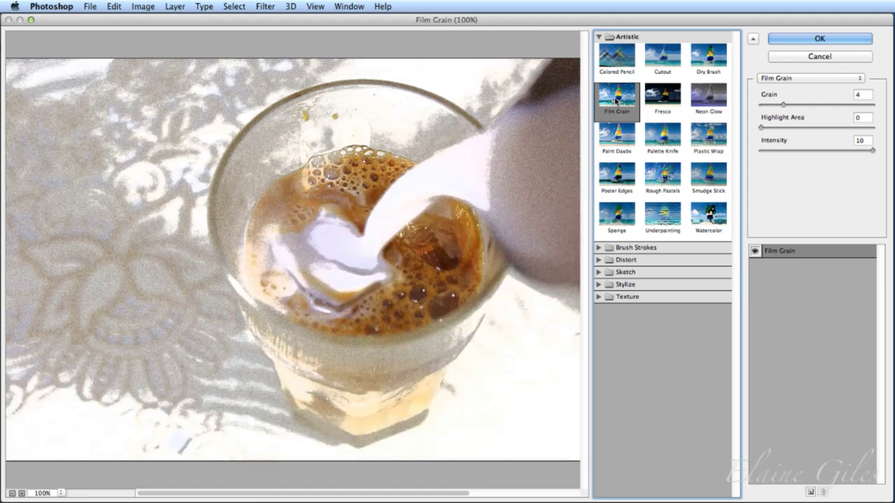
pyautogui.click(616, 143)
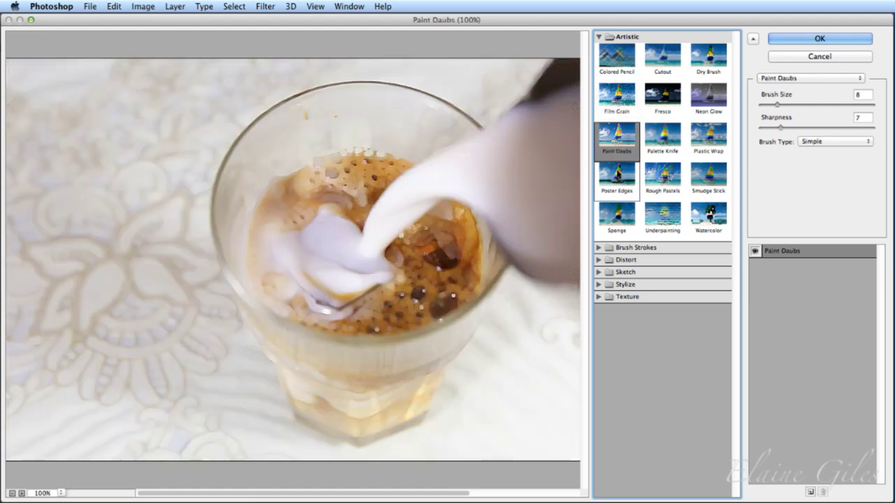
pyautogui.click(650, 195)
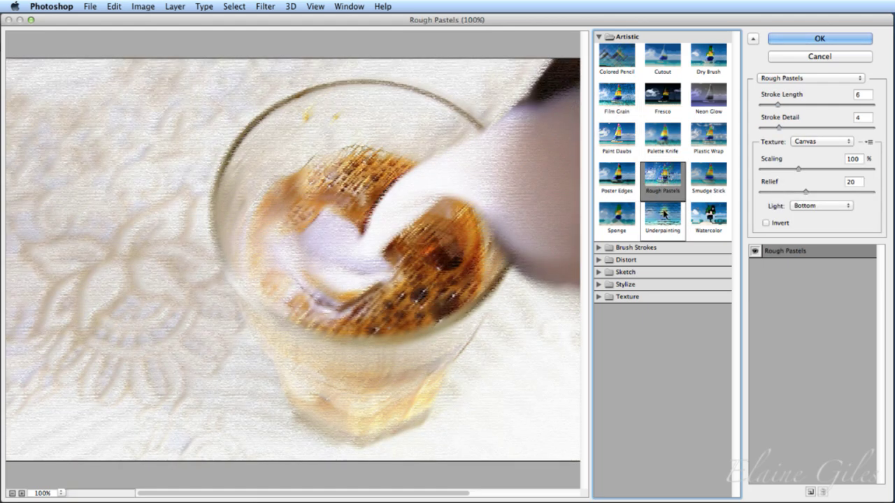
pyautogui.click(665, 215)
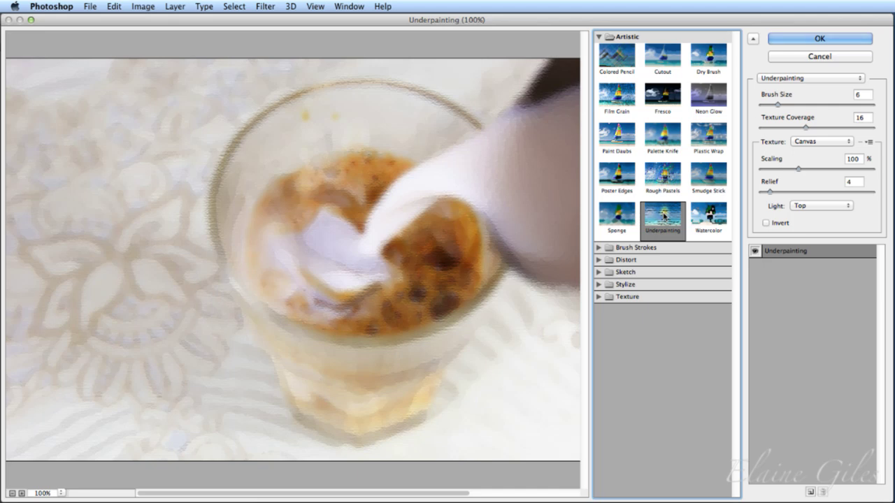
# - Try the Sketch filters Graphic Pen, Chalk & Charcoal, Conté Crayon and Halftone Pattern on the clip
pyautogui.click(598, 37)
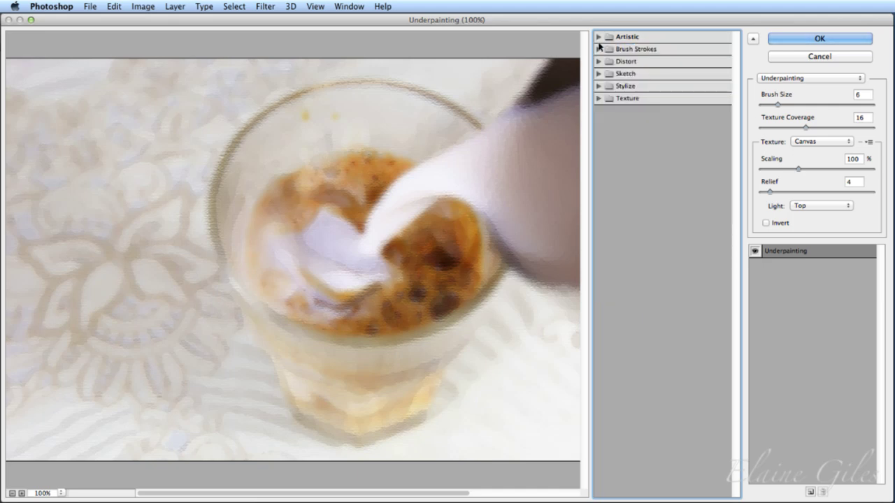
pyautogui.click(599, 73)
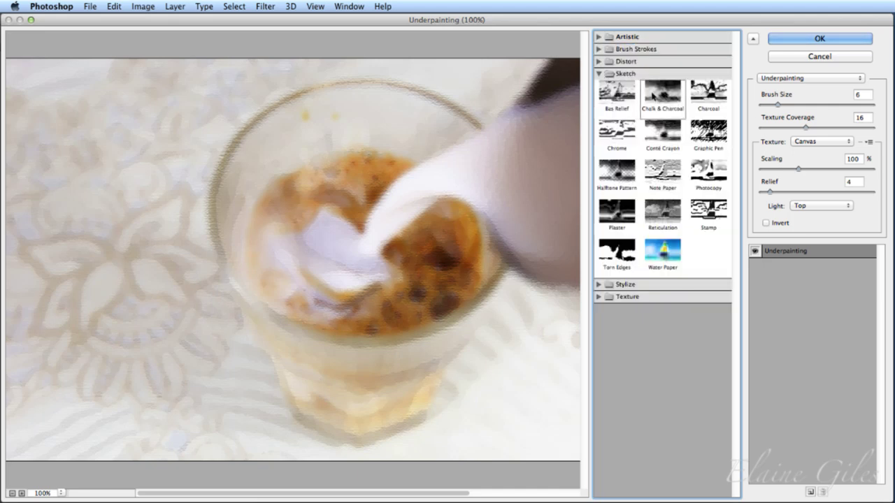
pyautogui.click(708, 132)
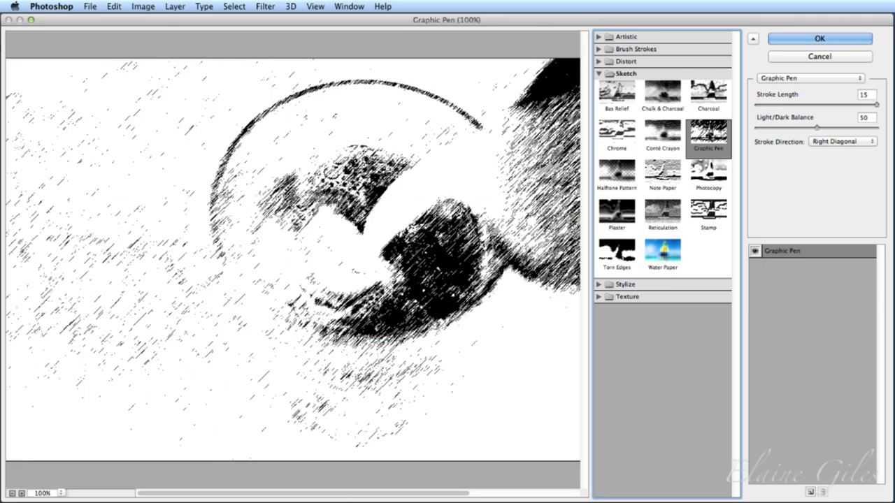
pyautogui.click(664, 96)
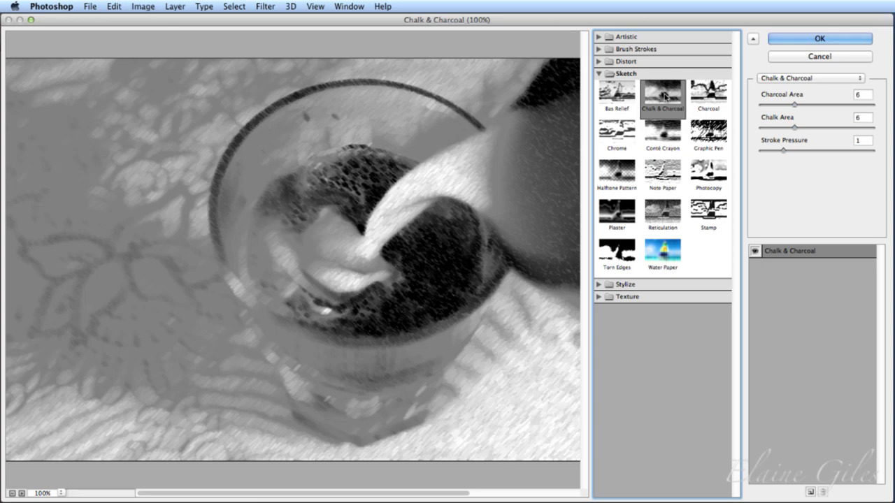
pyautogui.click(662, 136)
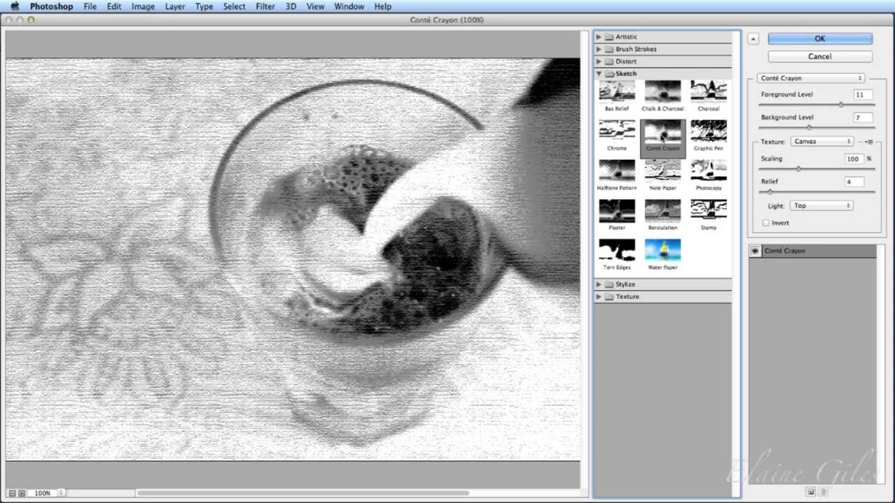
pyautogui.click(630, 176)
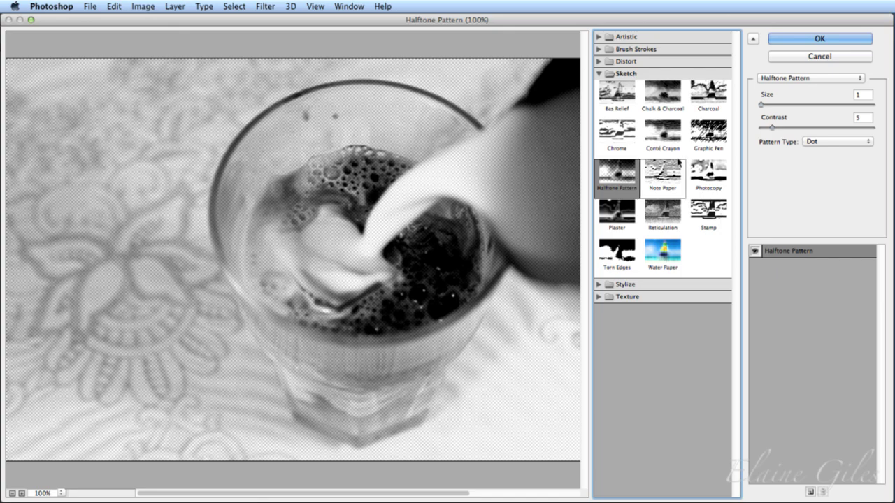
# - Choose the Graphic Pen filter with stroke length 6 and light/dark balance 89
pyautogui.click(694, 141)
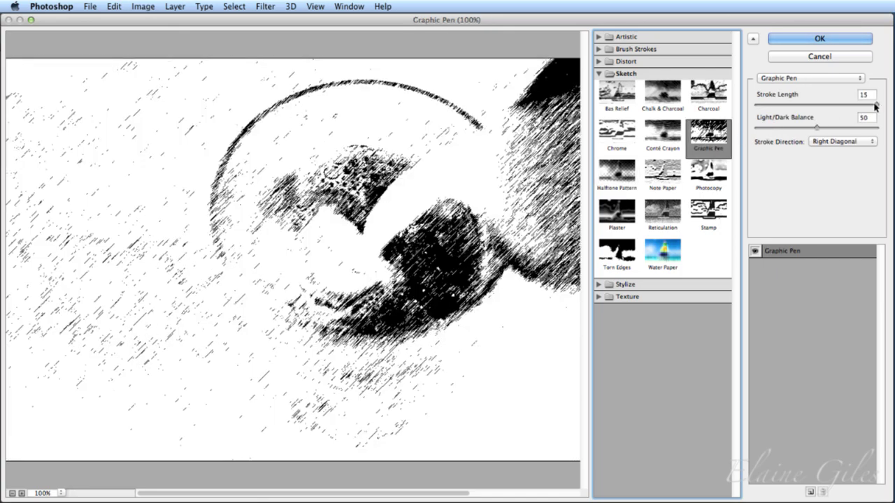
pyautogui.moveTo(875, 105)
pyautogui.mouseDown()
pyautogui.moveTo(799, 107)
pyautogui.moveTo(803, 129)
pyautogui.moveTo(791, 128)
pyautogui.moveTo(862, 129)
pyautogui.mouseUp()
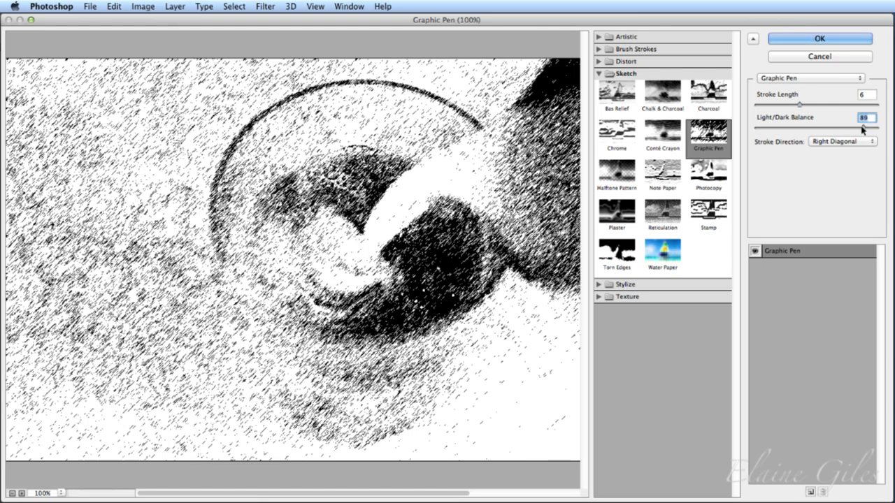
# - Try the Horizontal, Left Diagonal and Vertical stroke directions, and return to Right Diagonal
pyautogui.click(827, 144)
pyautogui.click(828, 150)
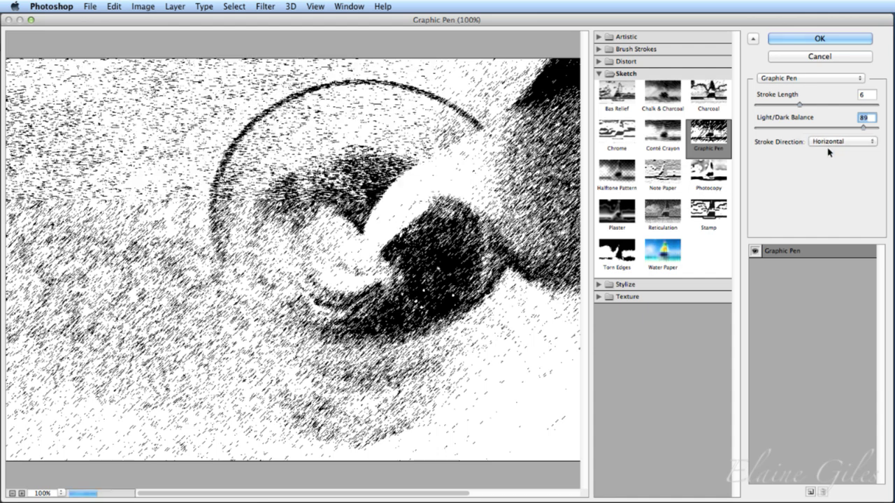
pyautogui.click(829, 148)
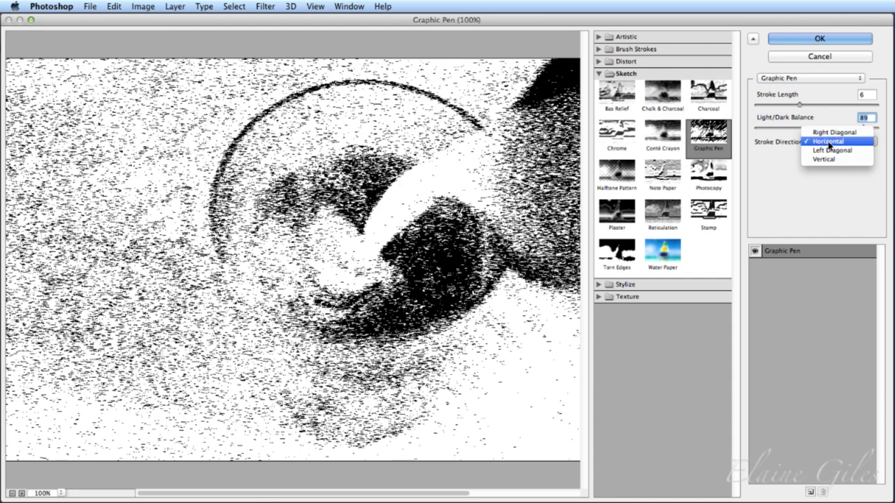
pyautogui.click(830, 150)
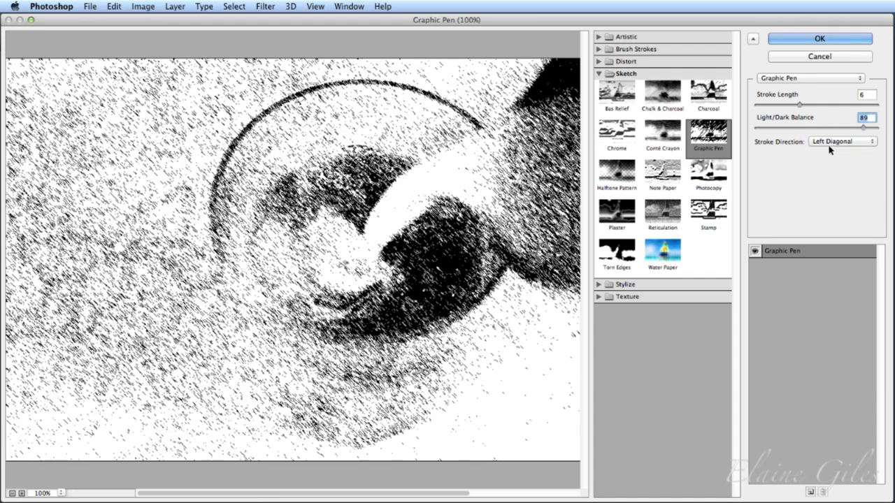
pyautogui.click(830, 148)
pyautogui.click(831, 151)
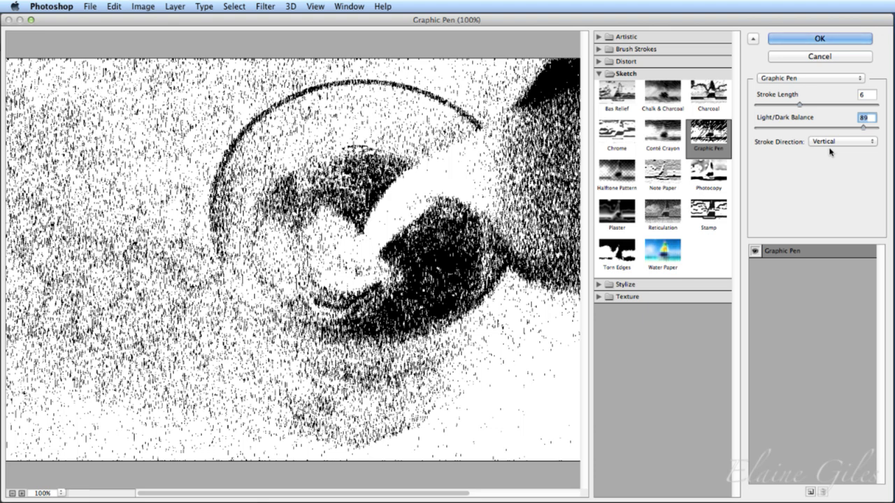
pyautogui.click(832, 145)
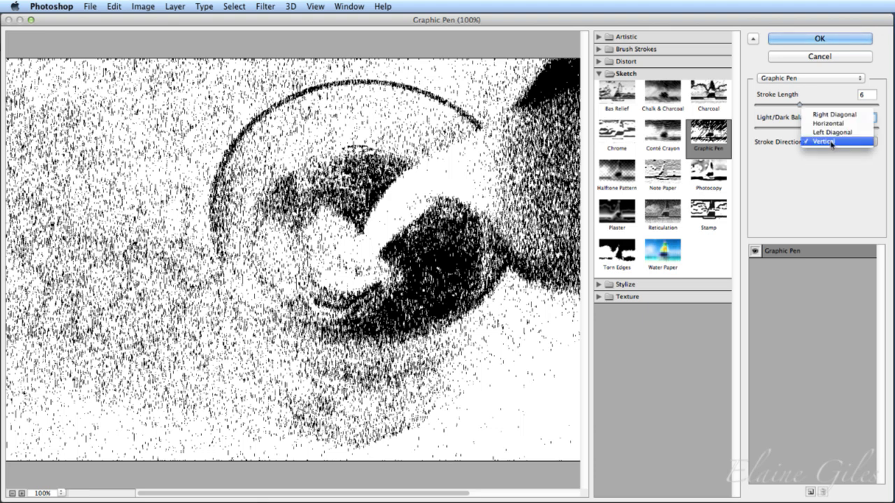
pyautogui.click(832, 115)
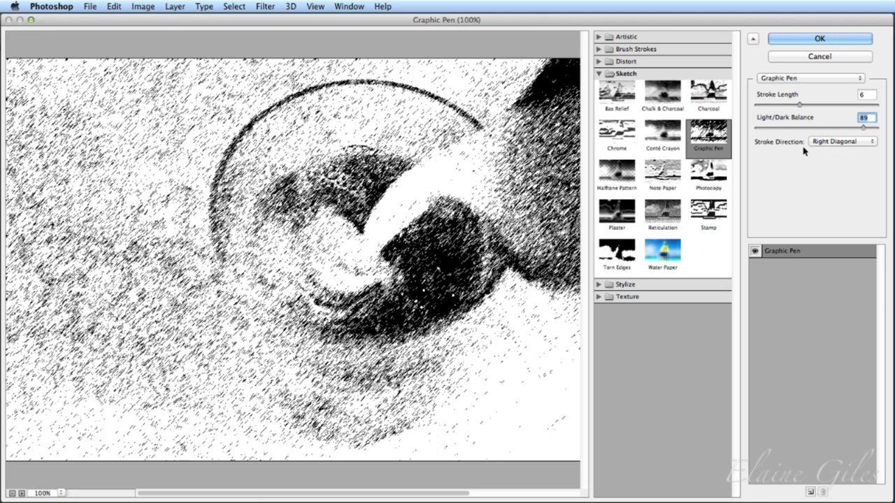
# - Apply the Graphic Pen filter to the iced coffee clip and play the video from 20:12 to 28:05
pyautogui.click(799, 39)
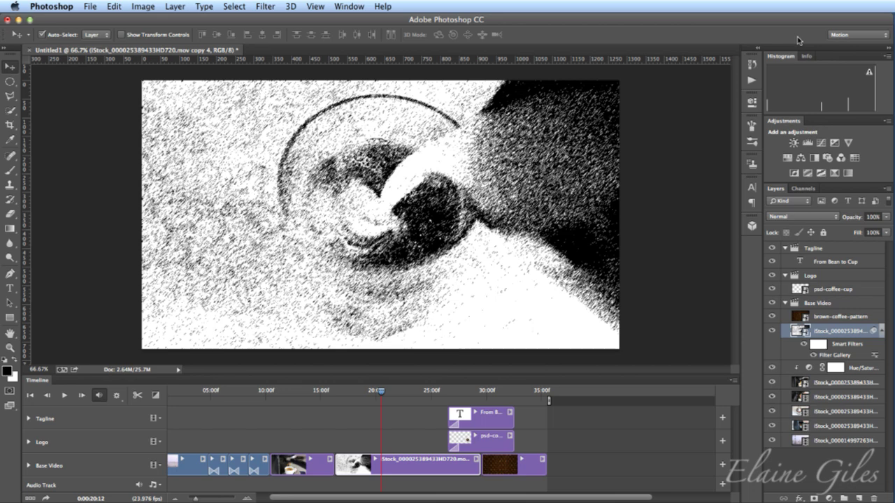
pyautogui.press('space')
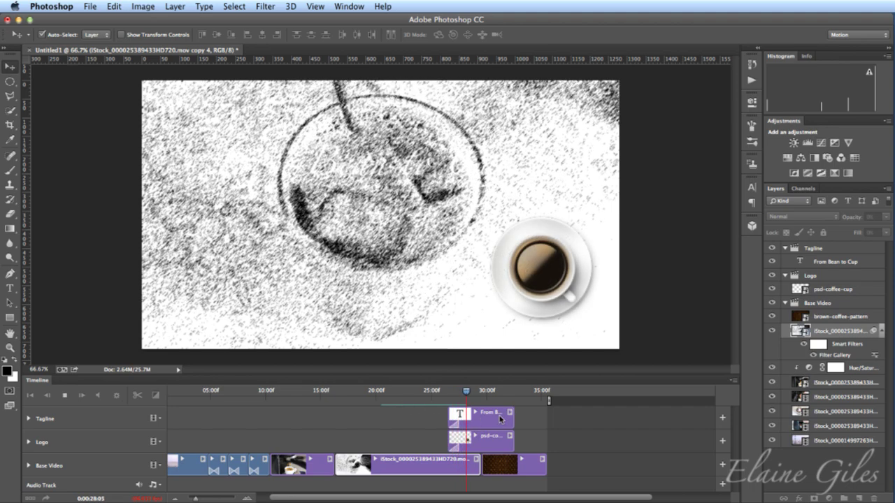
pyautogui.press('space')
# - Move the tagline and logo clips to start with the closing coffee-pattern clip, and play the closing section up to 32:13
pyautogui.moveTo(482, 418); pyautogui.dragTo(517, 438)
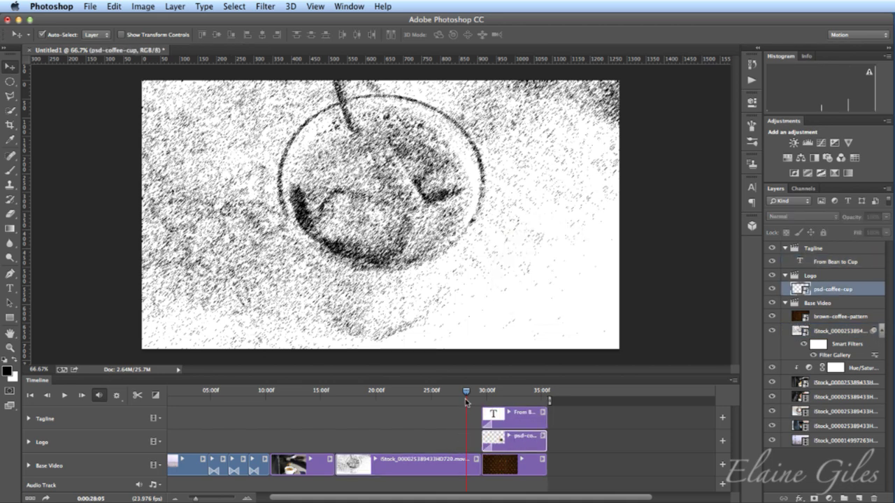
pyautogui.press('space')
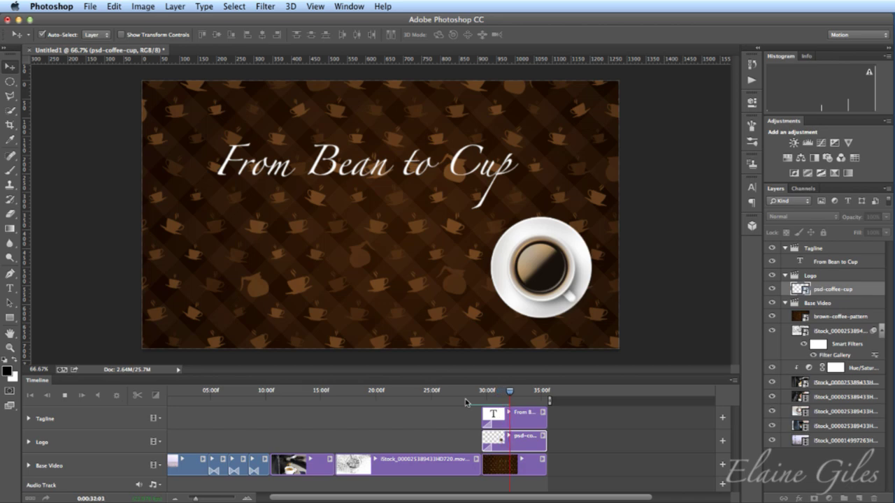
pyautogui.press('space')
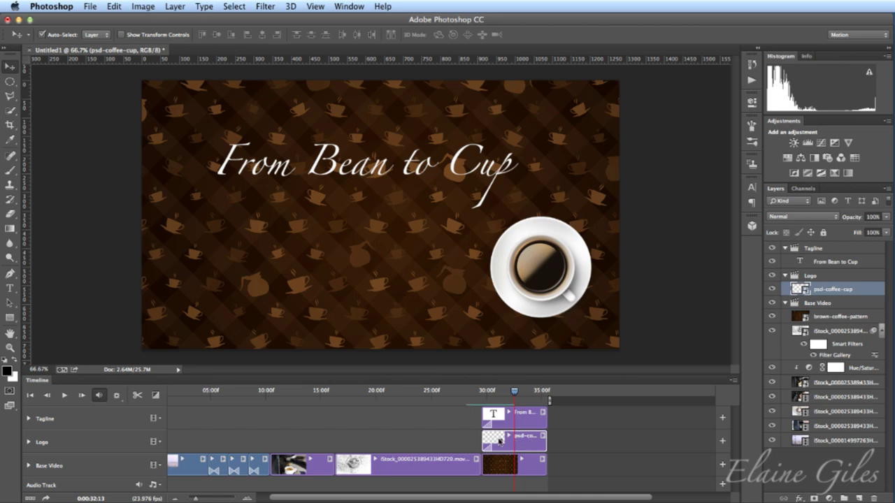
# - Collapse the smart filter list and the Base Video group, and duplicate the psd-coffee-cup layer into the Tagline group
pyautogui.hscroll(-2, 498, 441)
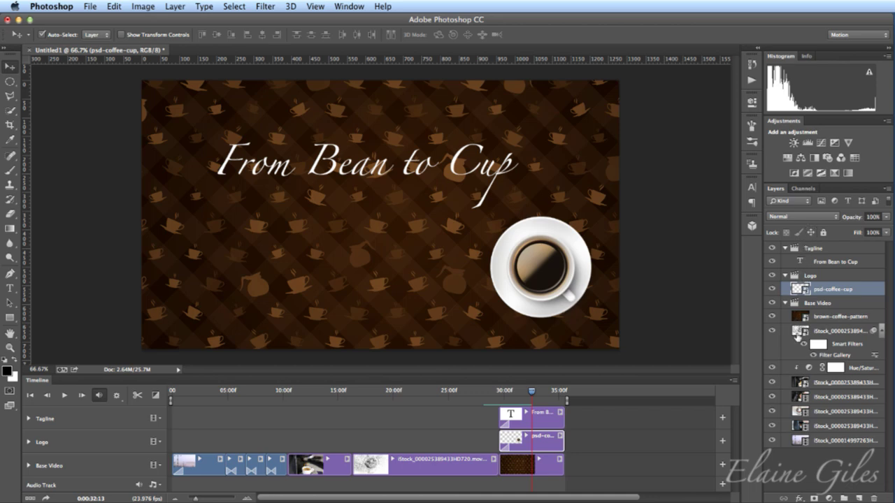
pyautogui.click(882, 331)
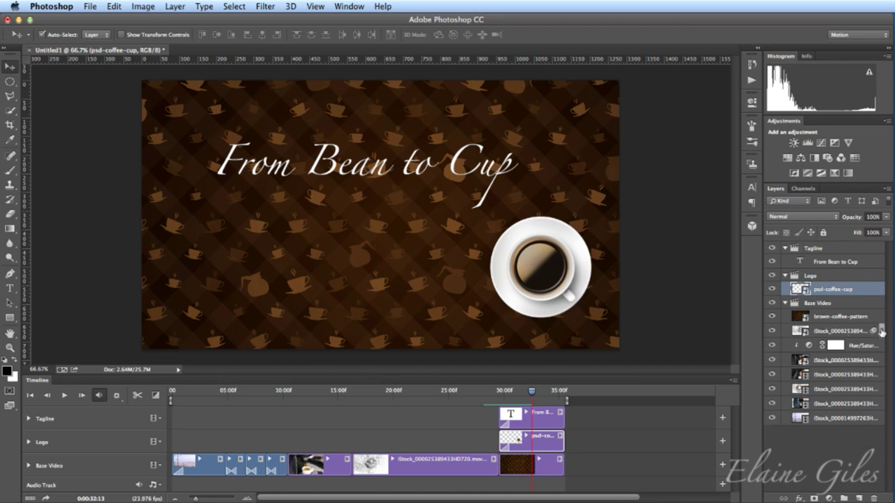
pyautogui.click(785, 303)
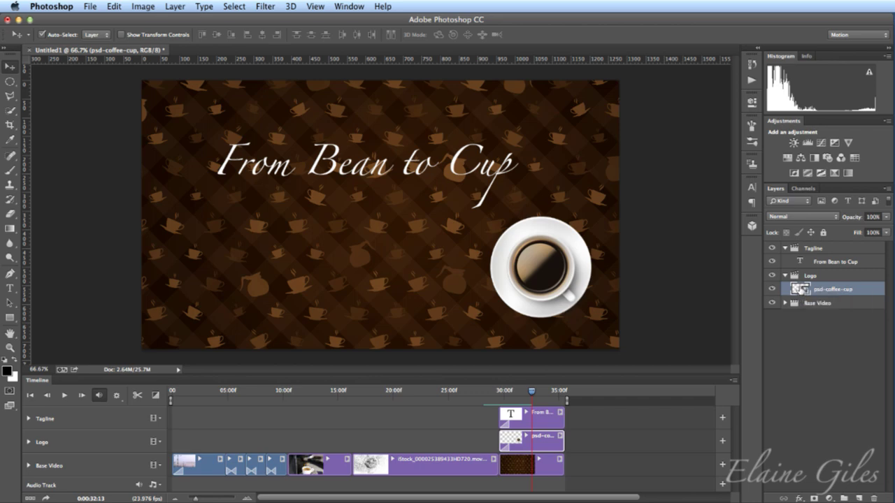
pyautogui.moveTo(796, 288); pyautogui.dragTo(801, 272)
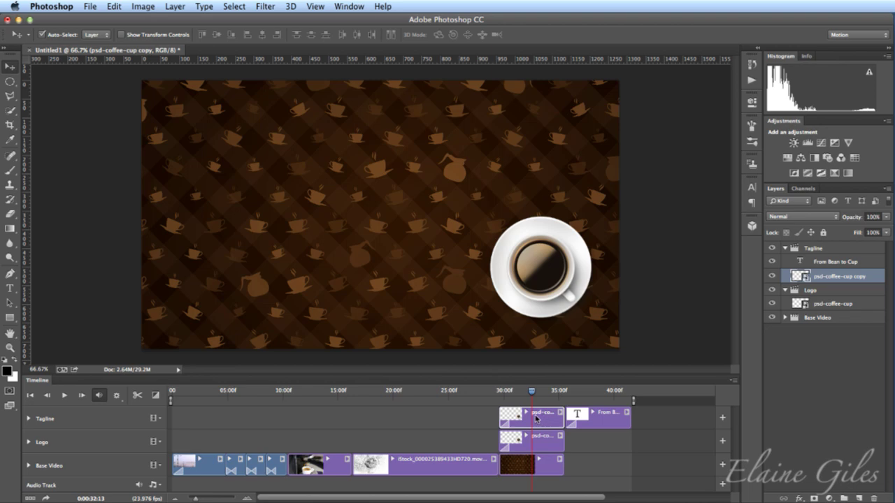
# - Move the copied cup clip over the iced coffee clip near 20:10 and the From Bean to Cup clip back over the closing pattern
pyautogui.moveTo(532, 392); pyautogui.dragTo(512, 393)
pyautogui.moveTo(531, 414); pyautogui.dragTo(398, 413)
pyautogui.moveTo(610, 423); pyautogui.dragTo(535, 416)
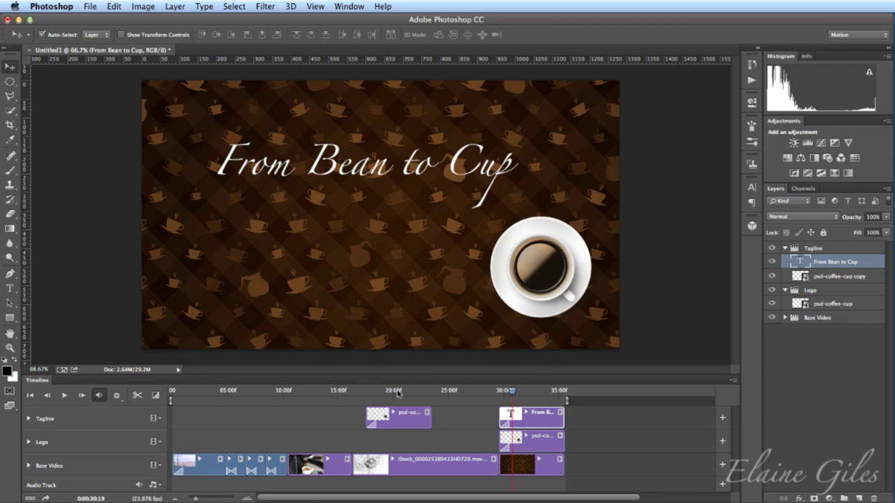
pyautogui.click(398, 392)
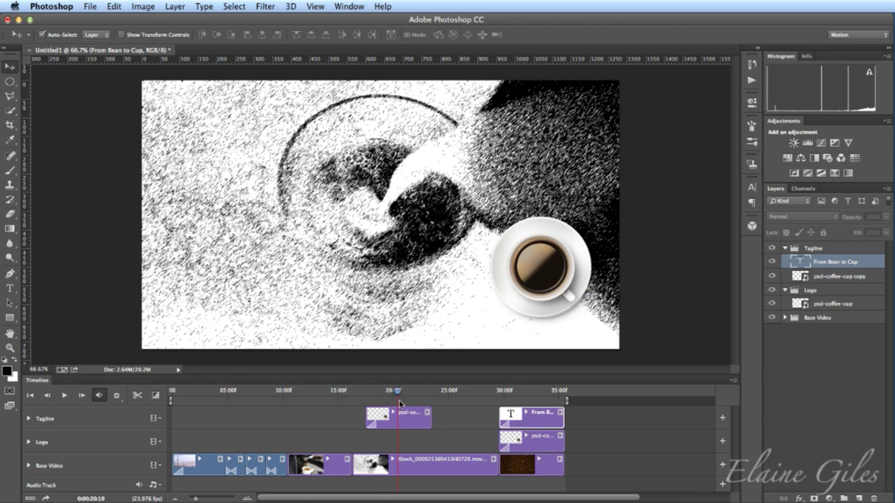
# - Move the copied cup clip to the start of the Tagline track and set the playhead to 1:15
pyautogui.moveTo(410, 419); pyautogui.dragTo(215, 418)
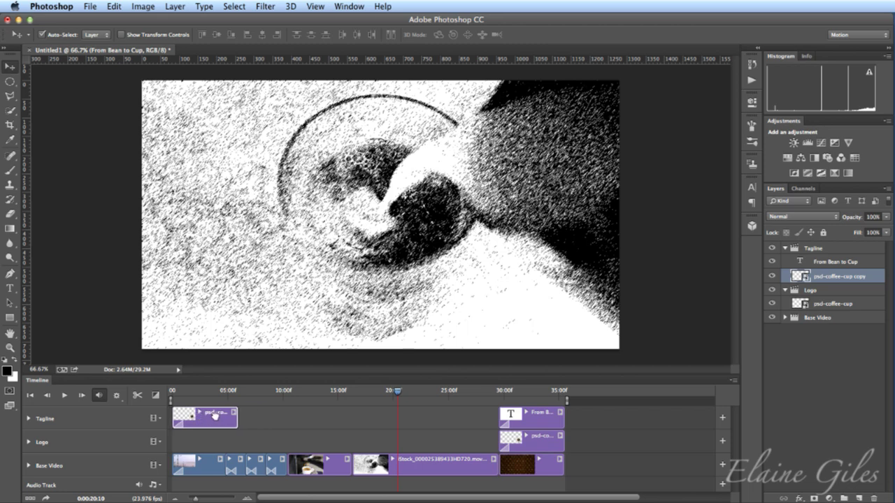
pyautogui.click(190, 393)
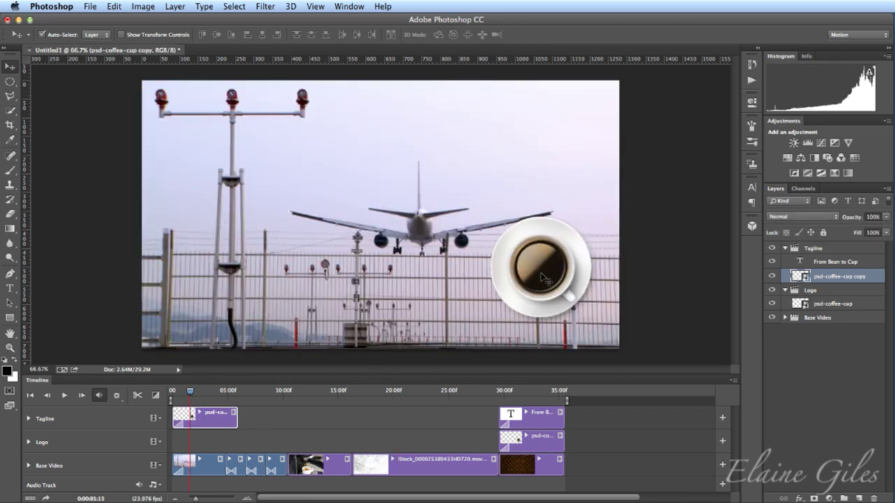
# - Position the copied coffee cup near the lower-right corner of the frame and place its opening clip on the Logo track
pyautogui.moveTo(544, 278)
pyautogui.mouseDown()
pyautogui.moveTo(556, 294)
pyautogui.moveTo(558, 286)
pyautogui.mouseUp()
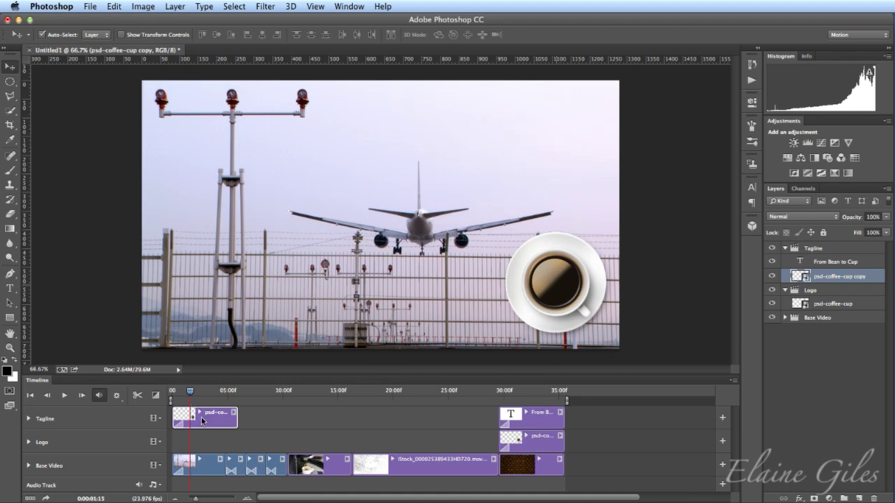
pyautogui.moveTo(207, 420); pyautogui.dragTo(205, 442)
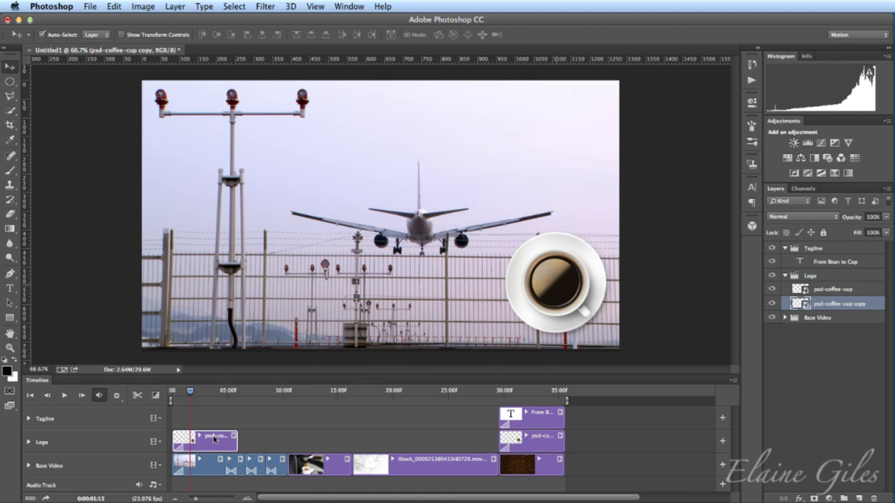
pyautogui.moveTo(215, 439); pyautogui.dragTo(216, 421)
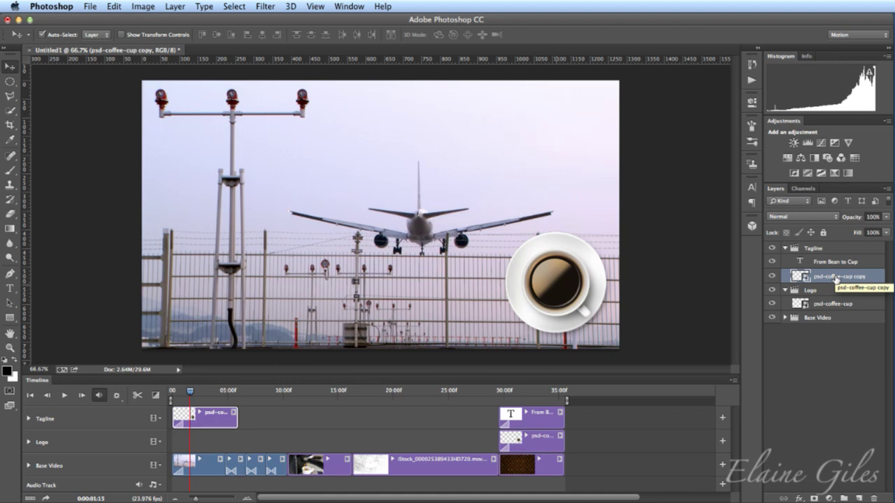
pyautogui.press('super+z')
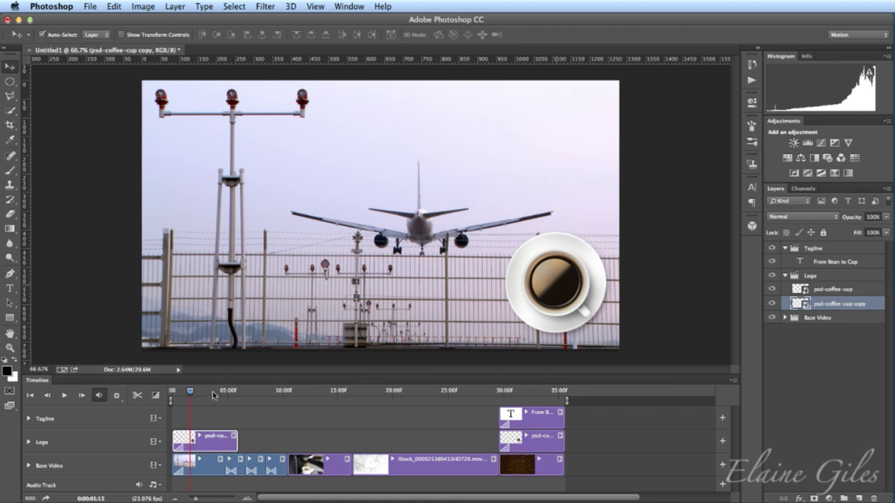
# - Create a video group above the Tagline track and name it Lower Third
pyautogui.click(257, 394)
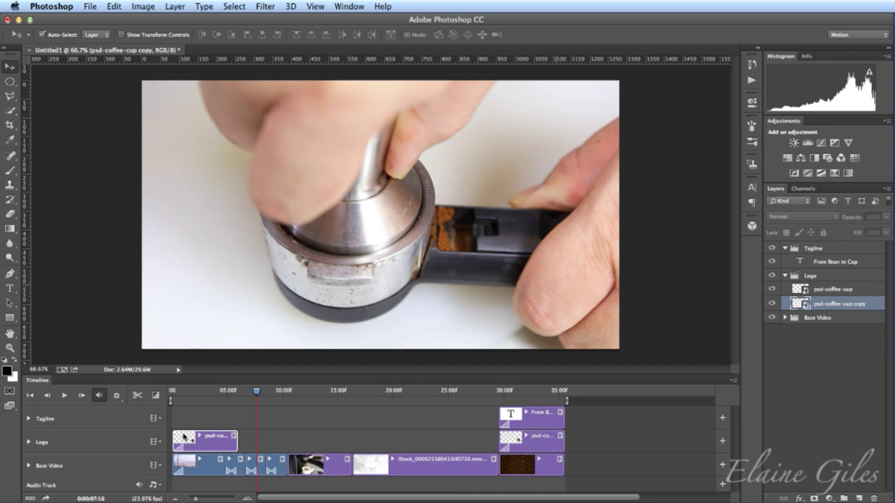
pyautogui.click(156, 419)
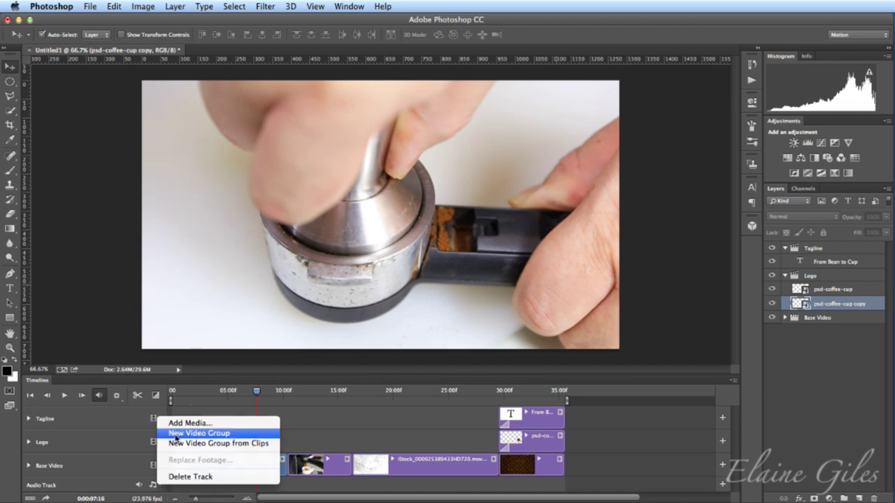
pyautogui.click(176, 434)
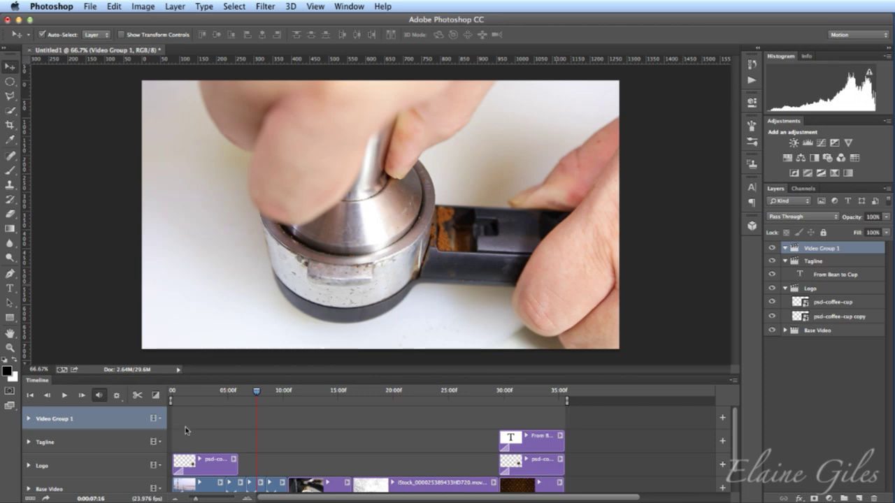
pyautogui.doubleClick(822, 249)
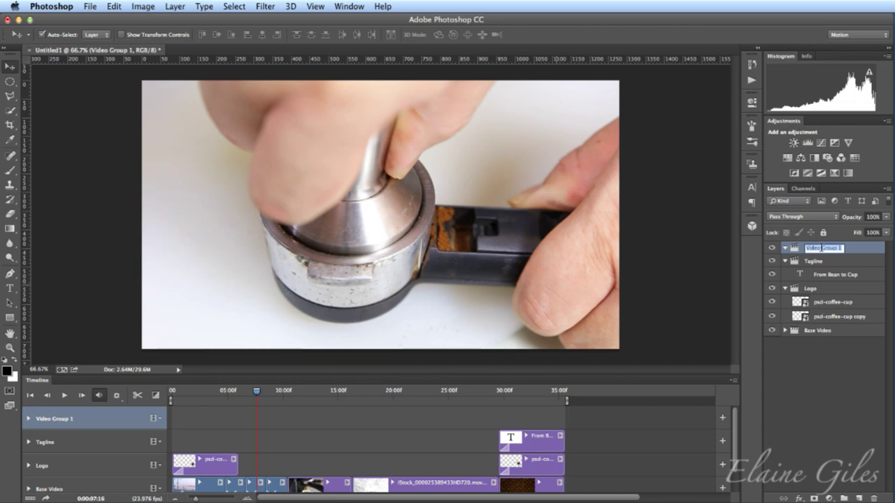
pyautogui.write('Lower Third')
pyautogui.press('Return')
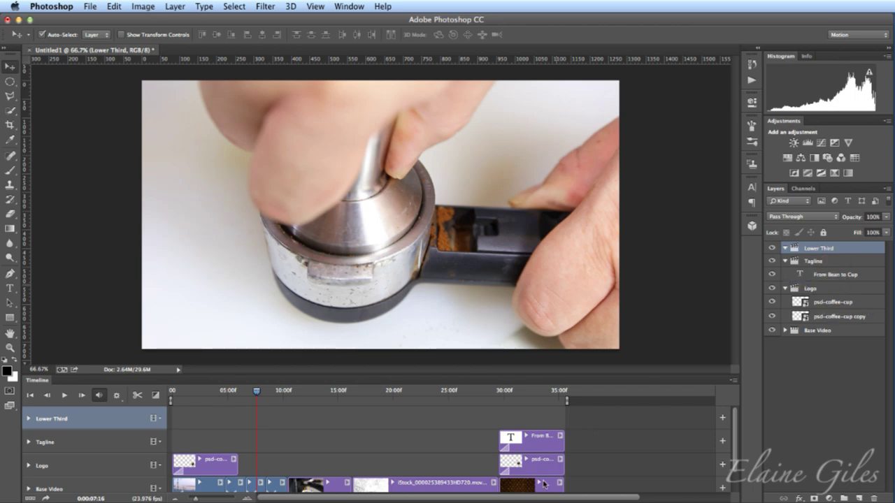
# - Expand the Base Video group and duplicate the brown-coffee-pattern layer into the Lower Third group
pyautogui.click(787, 331)
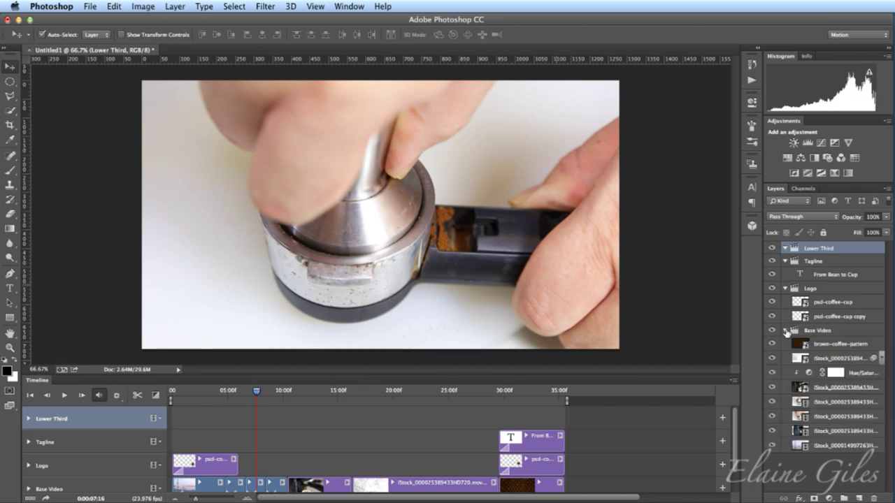
pyautogui.click(827, 346)
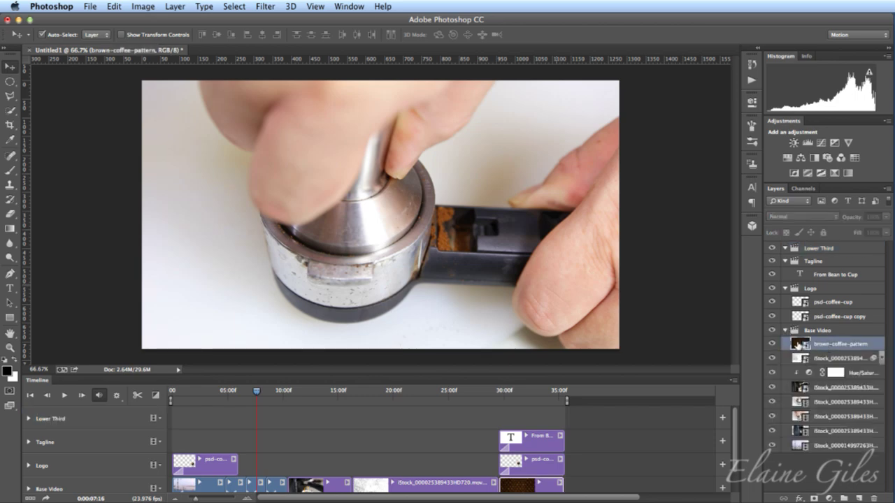
pyautogui.moveTo(798, 344); pyautogui.dragTo(809, 249)
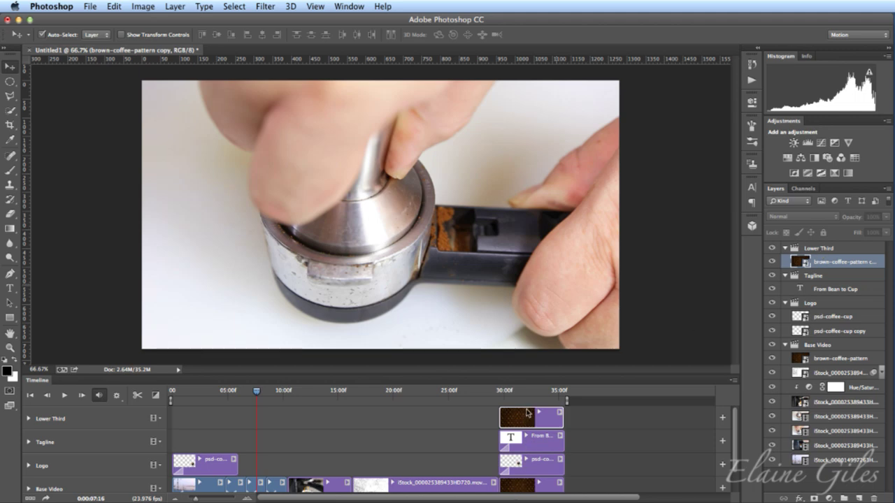
# - Move the copied coffee-pattern clip along the Lower Third track to start at 4:20
pyautogui.moveTo(532, 414); pyautogui.dragTo(238, 418)
pyautogui.click(238, 393)
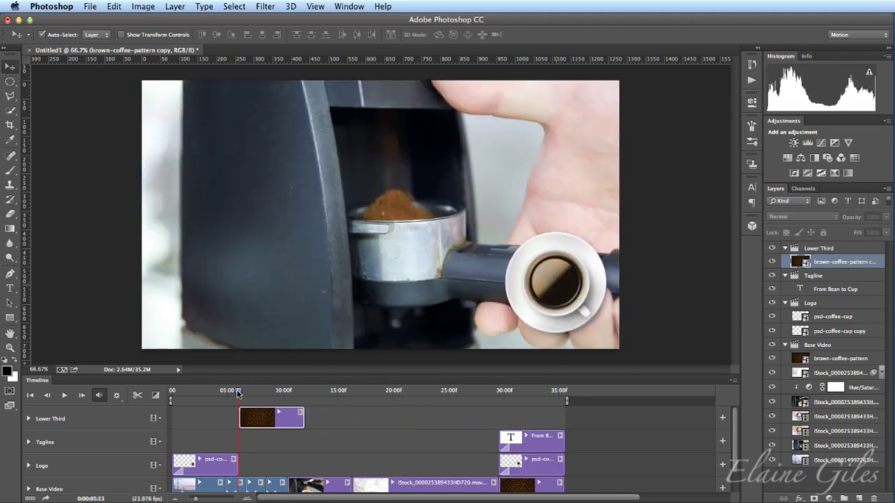
pyautogui.moveTo(264, 414); pyautogui.dragTo(225, 393)
pyautogui.click(228, 393)
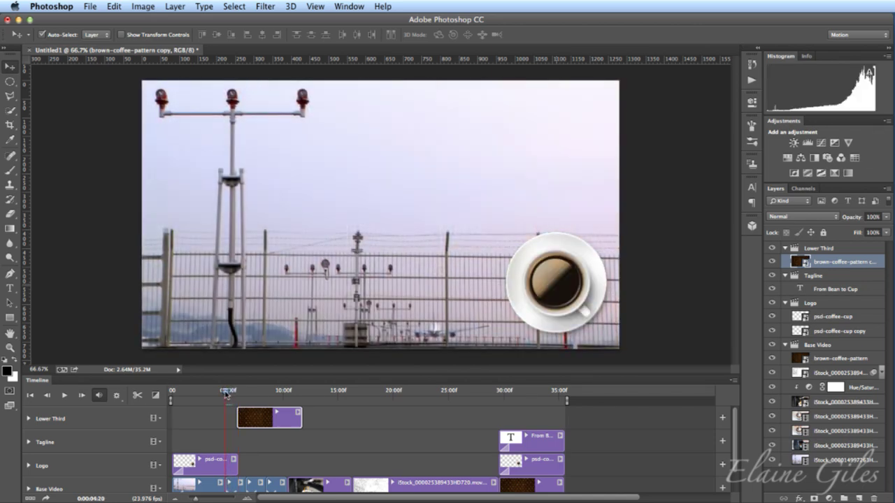
pyautogui.moveTo(263, 418); pyautogui.dragTo(251, 418)
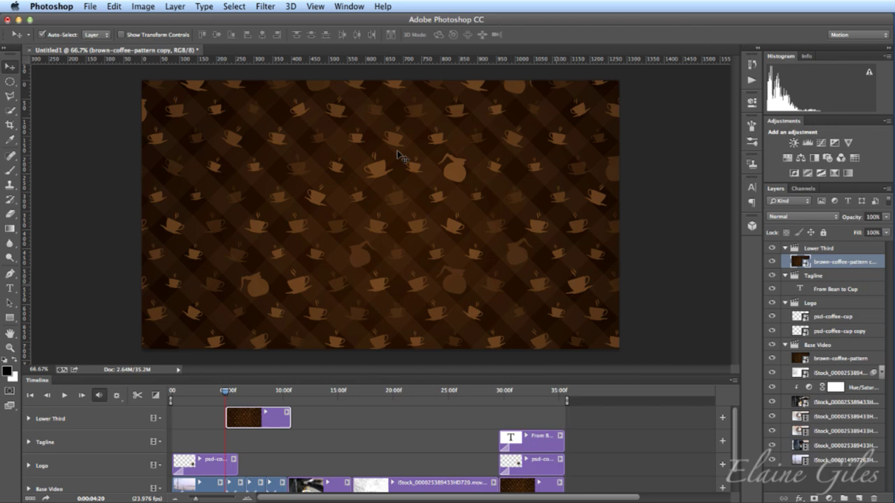
# - Move the coffee-pattern image down to form a strip across the bottom of the frame, checking it over the footage around 6:15
pyautogui.moveTo(395, 140); pyautogui.dragTo(393, 246)
pyautogui.moveTo(391, 323); pyautogui.dragTo(391, 328)
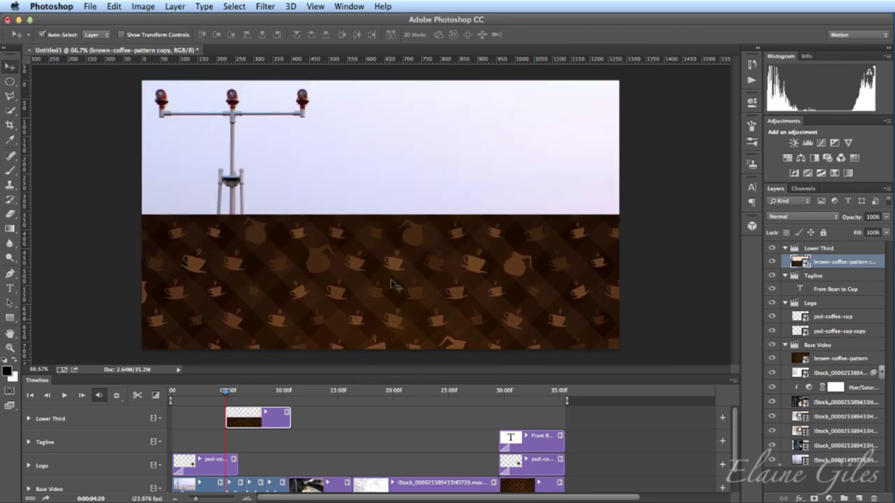
pyautogui.moveTo(394, 260); pyautogui.dragTo(393, 340)
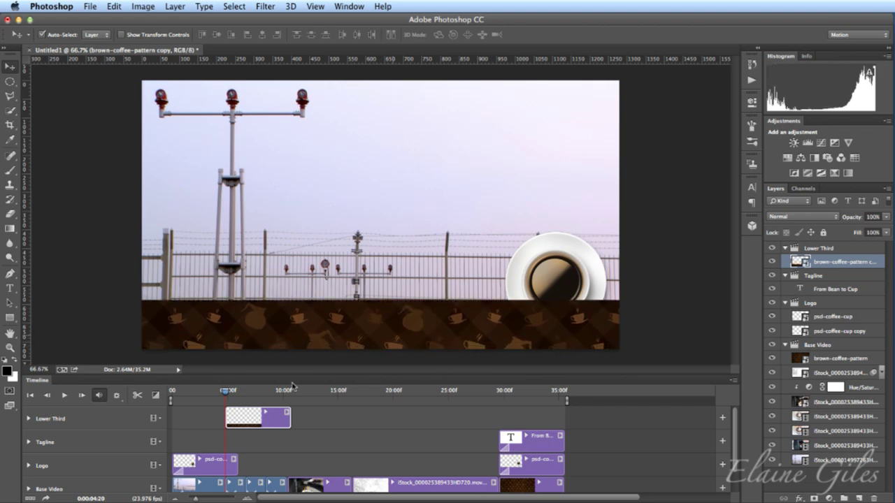
pyautogui.click(239, 391)
pyautogui.press('space')
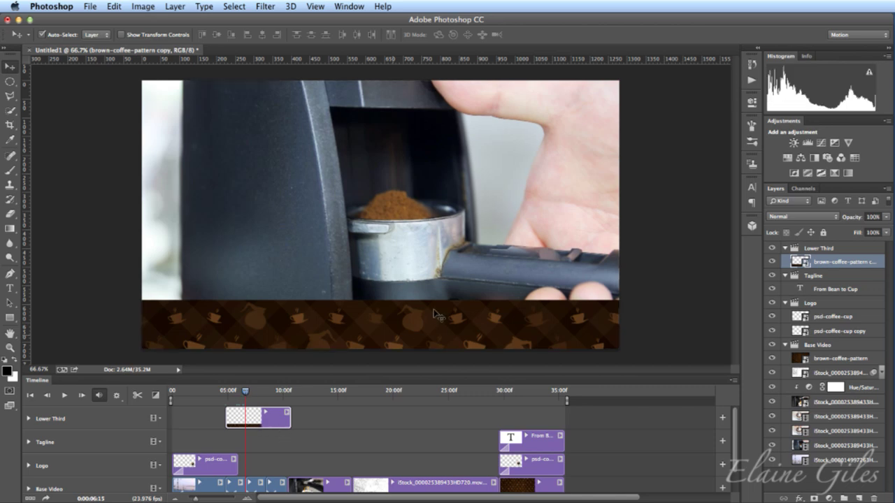
pyautogui.moveTo(371, 329); pyautogui.dragTo(369, 316)
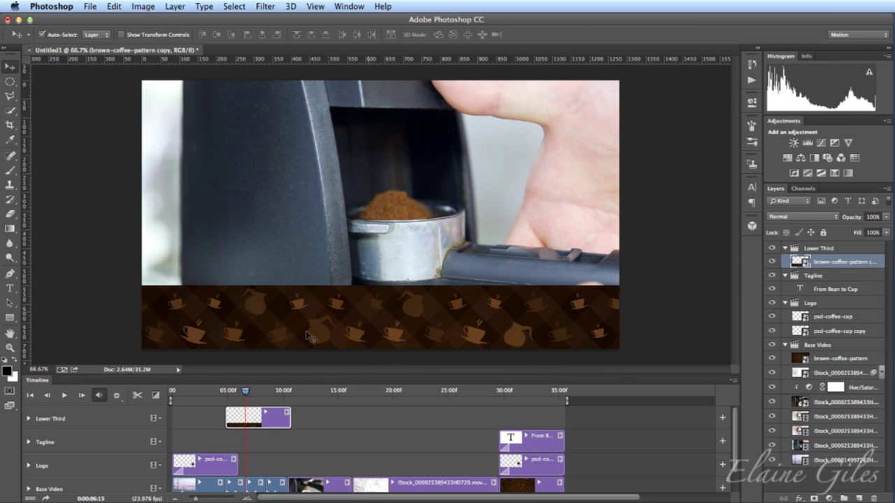
# - Start a text layer in the Lower Third group and move the coffee-pattern strip's clip down to the Tagline track
pyautogui.press('t')
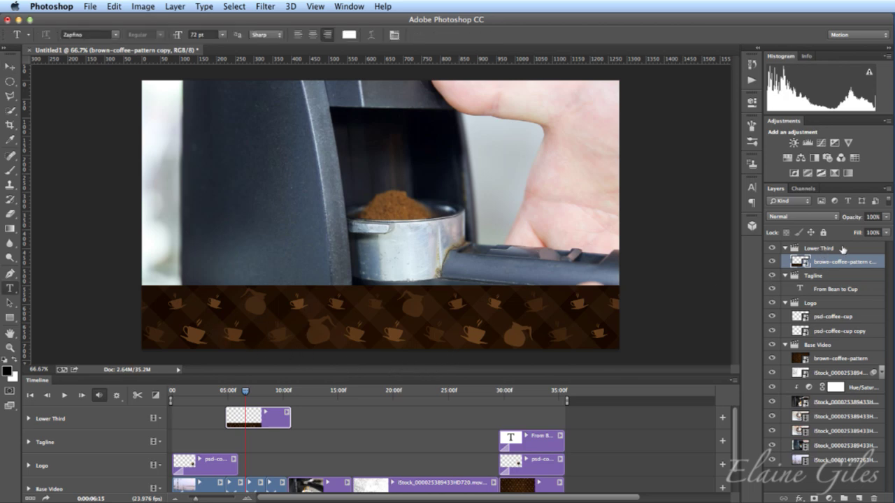
pyautogui.click(822, 248)
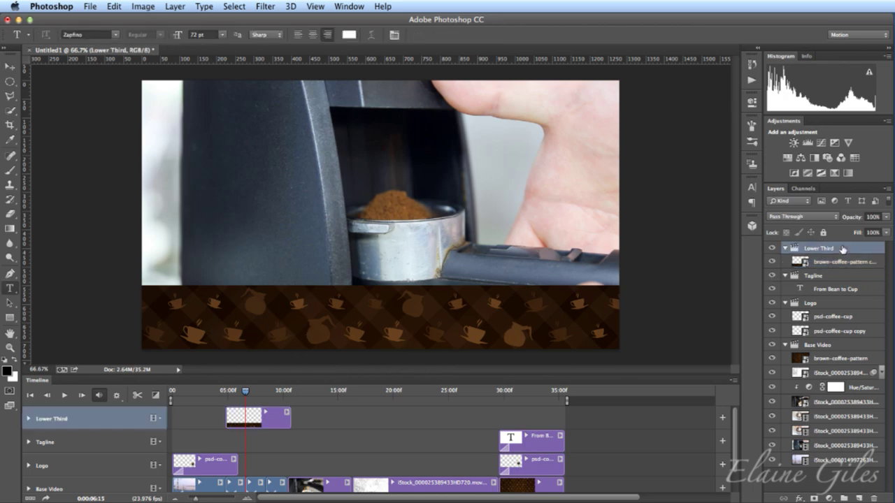
pyautogui.click(209, 322)
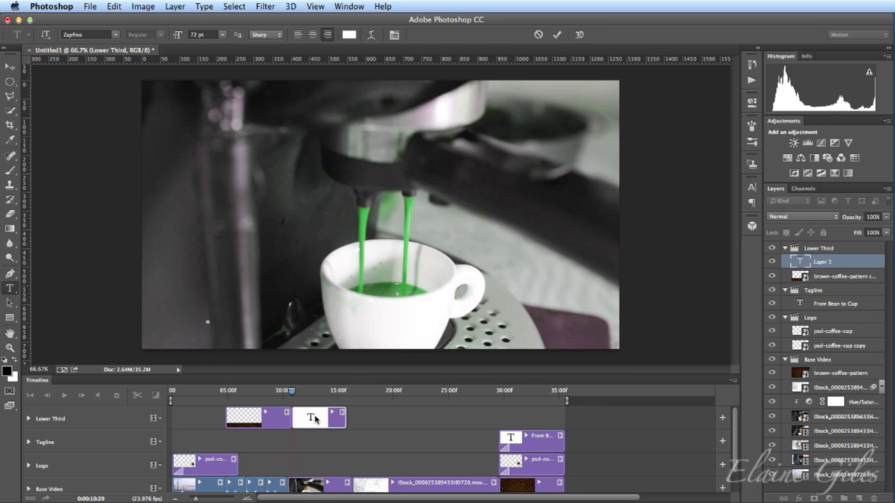
pyautogui.click(248, 418)
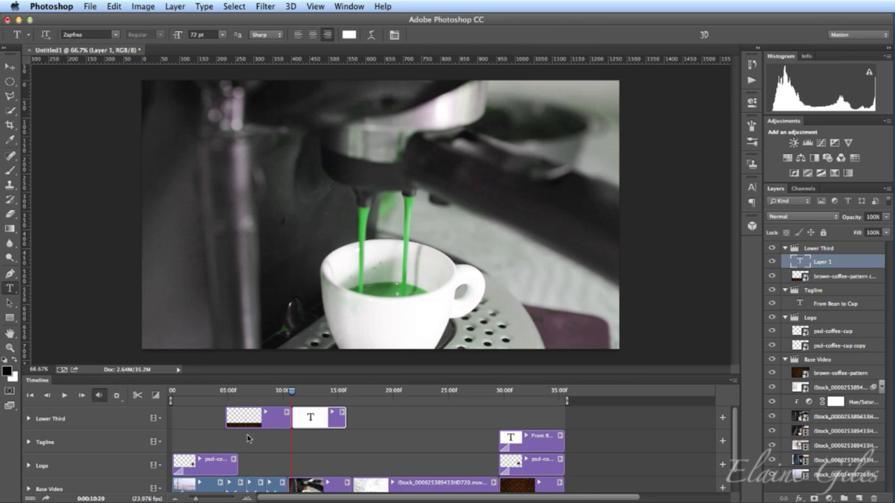
pyautogui.moveTo(266, 418); pyautogui.dragTo(268, 447)
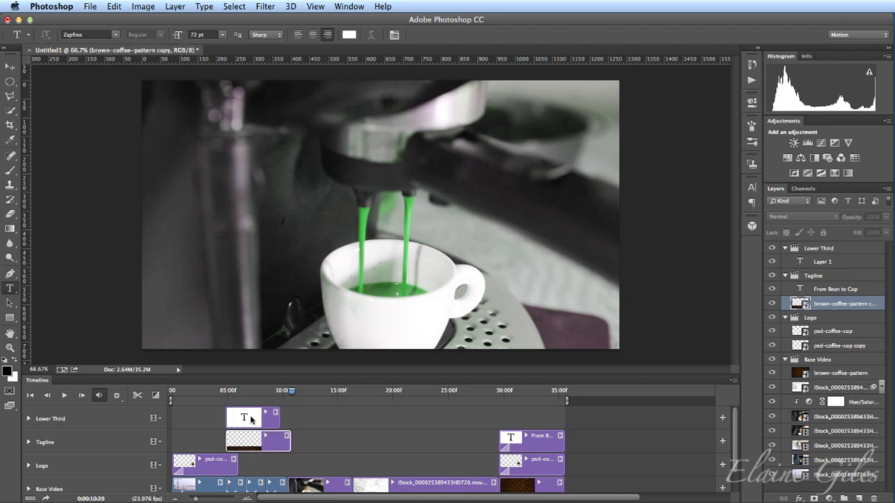
# - Set the playhead to 6:16 and add the text Coffee Beans over the pattern strip
pyautogui.click(245, 391)
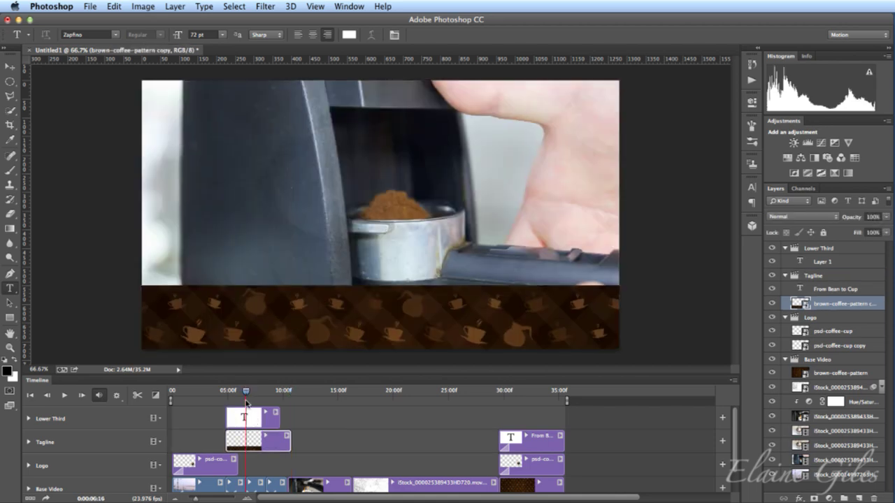
pyautogui.click(255, 422)
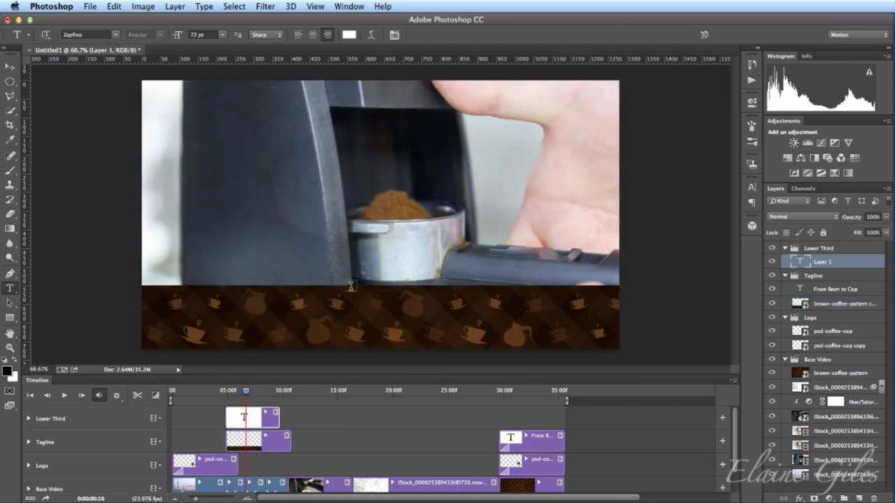
pyautogui.click(292, 318)
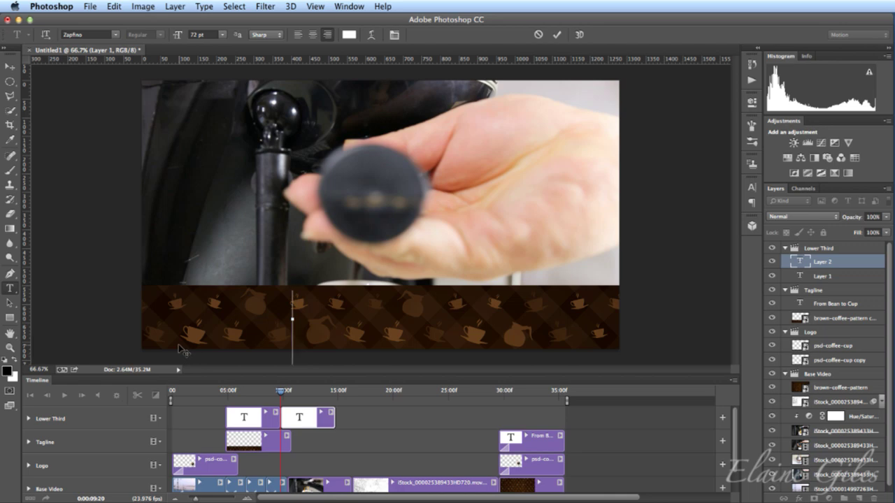
pyautogui.write('Coffee.')
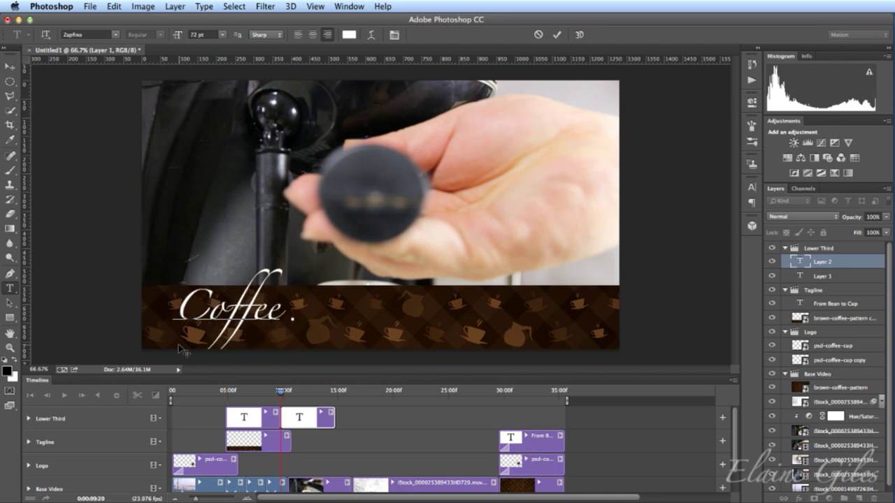
pyautogui.write(' Beans.')
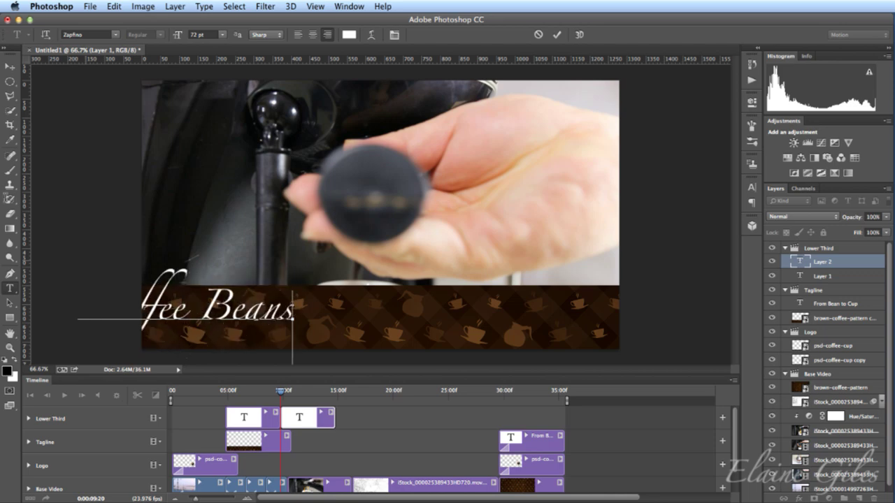
pyautogui.click(10, 67)
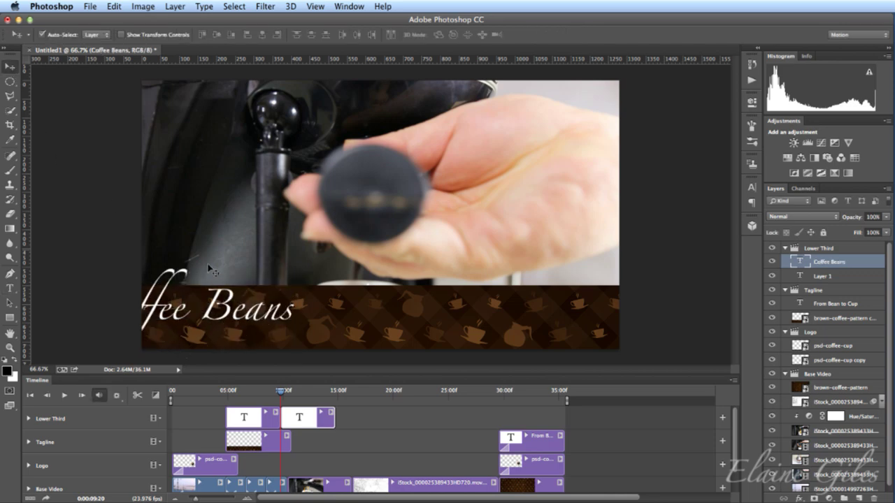
# - Delete the empty text clip and move the Coffee Beans title fully into the frame on the pattern strip at 6:21
pyautogui.click(254, 417)
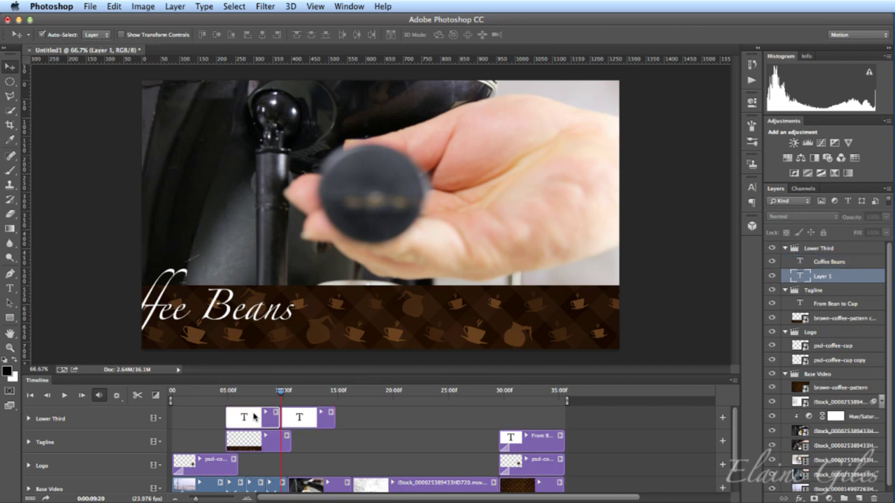
pyautogui.press('Delete')
pyautogui.click(247, 393)
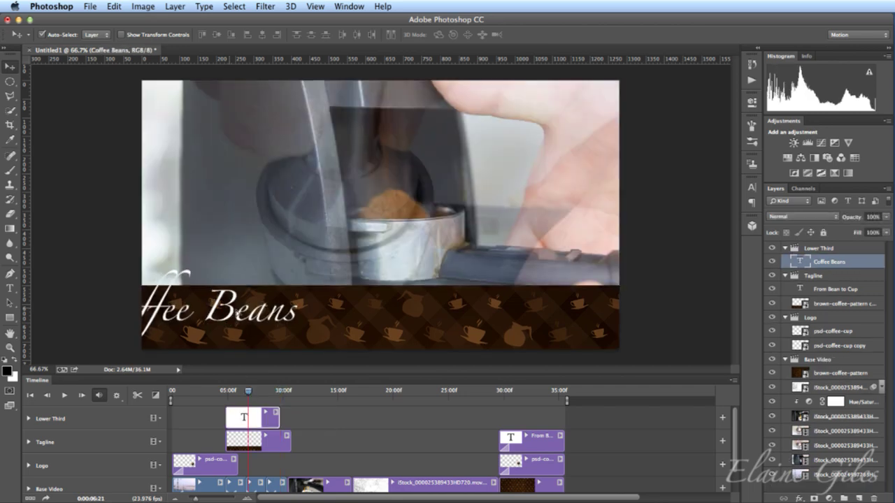
pyautogui.moveTo(228, 329); pyautogui.dragTo(325, 330)
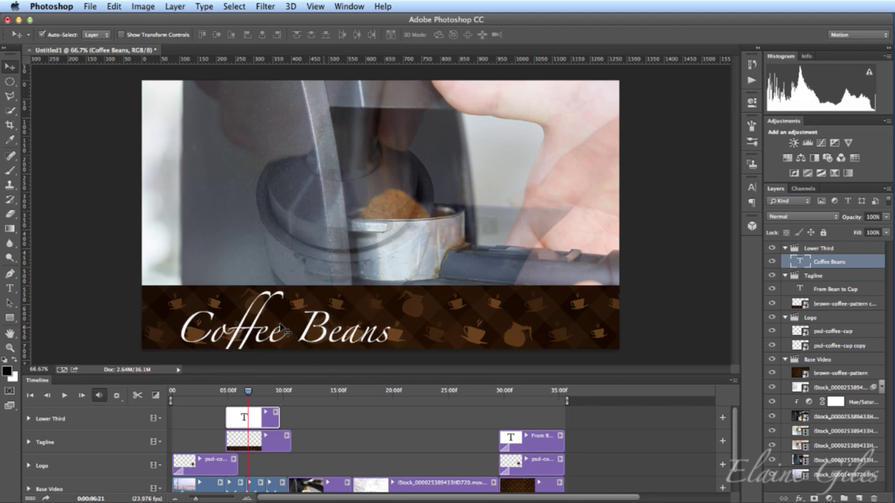
# - Set the Coffee Beans title's font size to 48 pt
pyautogui.doubleClick(286, 332)
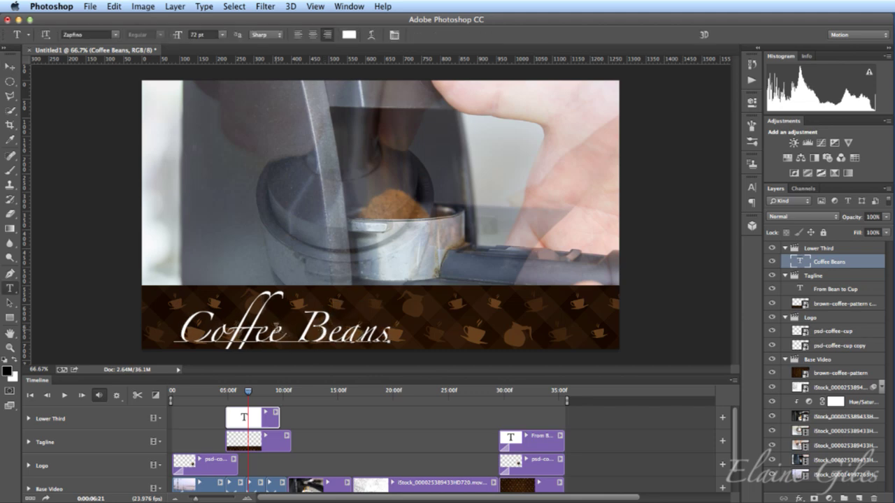
pyautogui.click(221, 35)
pyautogui.click(209, 137)
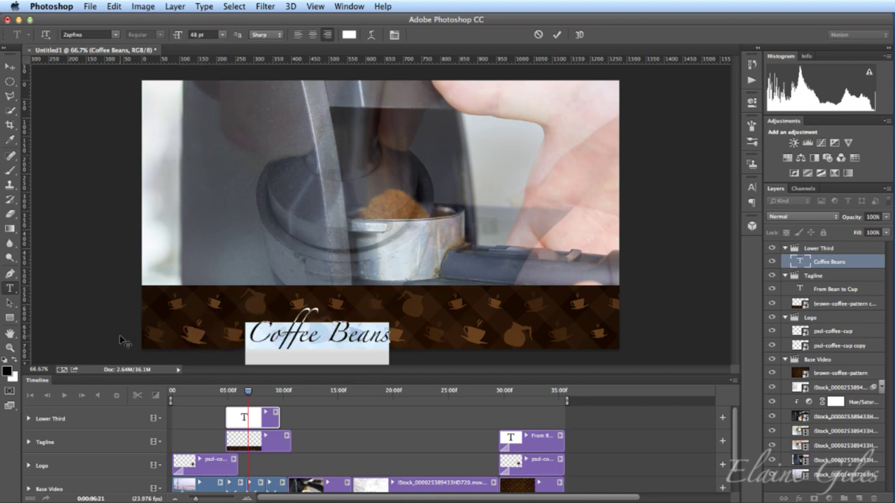
# - Move the Coffee Beans title toward the left end of the pattern strip and extend its clip to end with the strip's clip
pyautogui.hotkey('ctrl', 'Return')
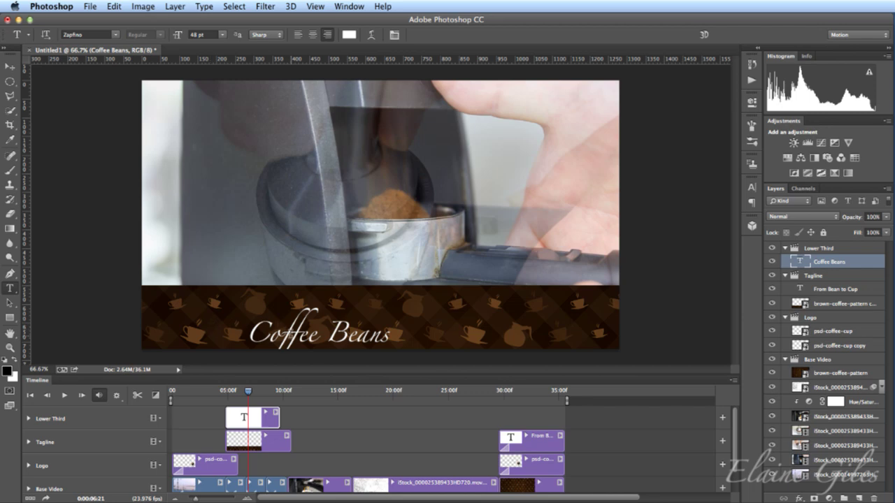
pyautogui.press('v')
pyautogui.moveTo(300, 340); pyautogui.dragTo(224, 318)
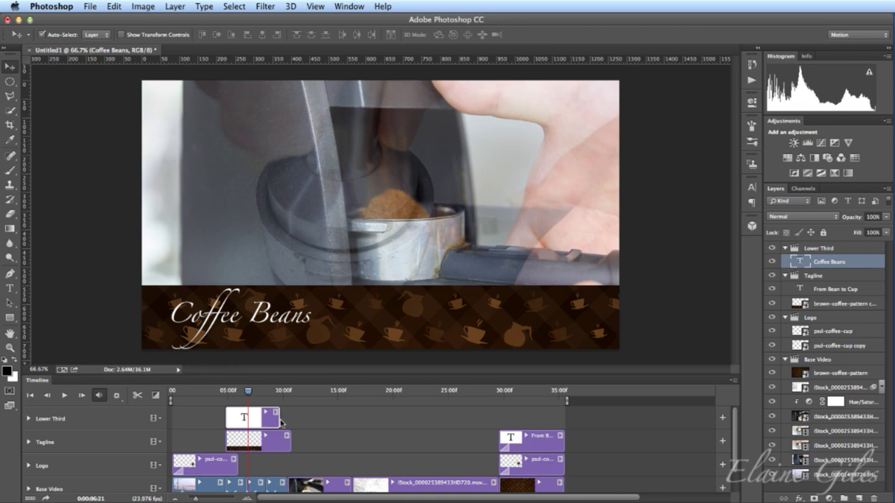
pyautogui.moveTo(278, 417); pyautogui.dragTo(291, 418)
# - Add 1 s Fade transitions to the start and end of the pattern-strip and Coffee Beans clips, and play them from 4:16
pyautogui.click(157, 395)
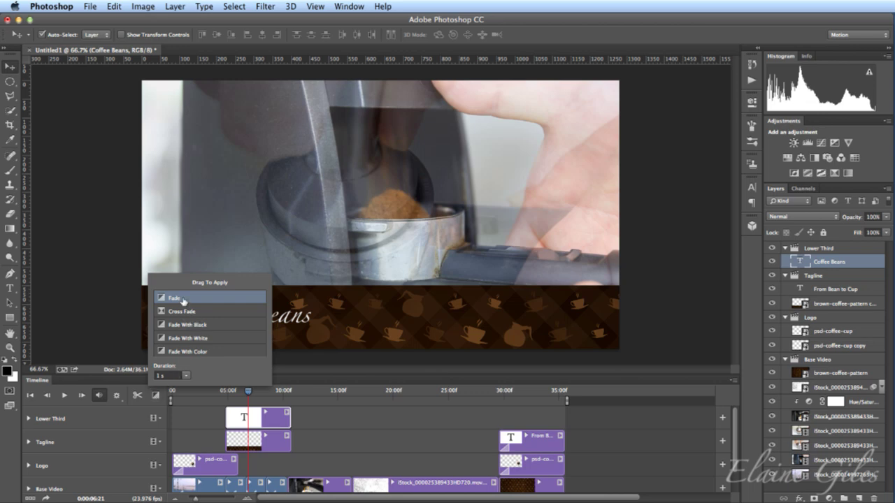
pyautogui.moveTo(183, 300); pyautogui.dragTo(229, 440)
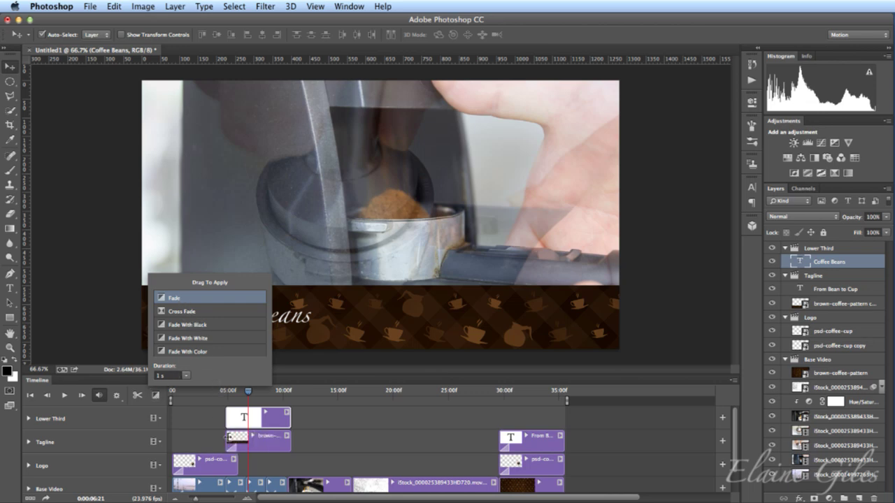
pyautogui.moveTo(182, 304)
pyautogui.mouseDown()
pyautogui.moveTo(281, 414)
pyautogui.moveTo(289, 438)
pyautogui.mouseUp()
pyautogui.moveTo(174, 298)
pyautogui.mouseDown()
pyautogui.moveTo(219, 370)
pyautogui.moveTo(230, 413)
pyautogui.mouseUp()
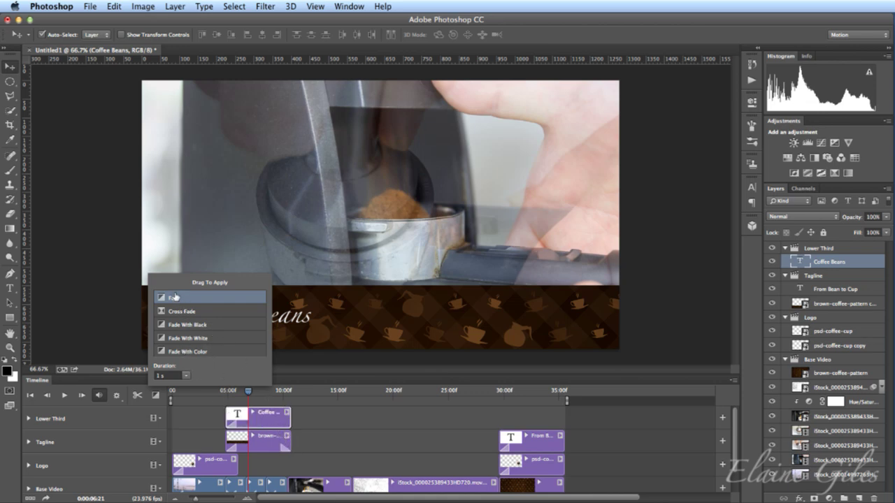
pyautogui.moveTo(174, 298)
pyautogui.mouseDown()
pyautogui.moveTo(260, 373)
pyautogui.moveTo(290, 416)
pyautogui.mouseUp()
pyautogui.click(322, 420)
pyautogui.click(223, 392)
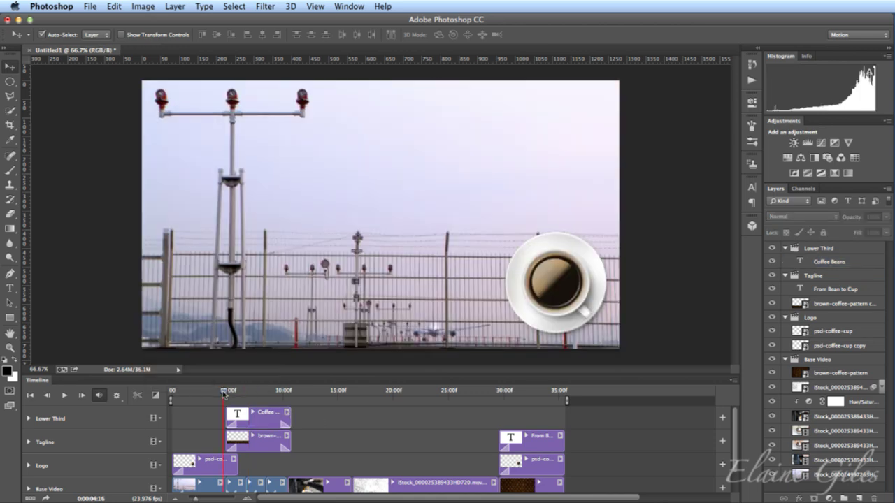
pyautogui.press('space')
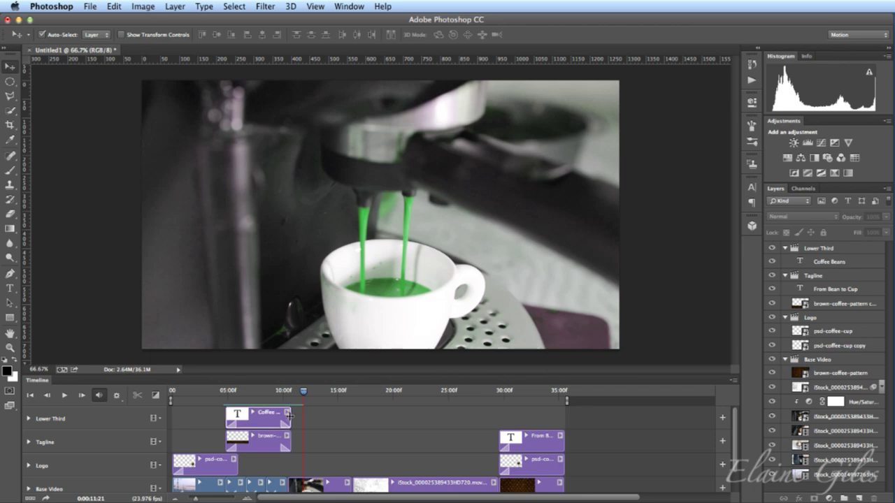
# - Trim the Coffee Beans clip to start after and end before the pattern strip's clip, and play the lower third
pyautogui.moveTo(289, 415); pyautogui.dragTo(266, 416)
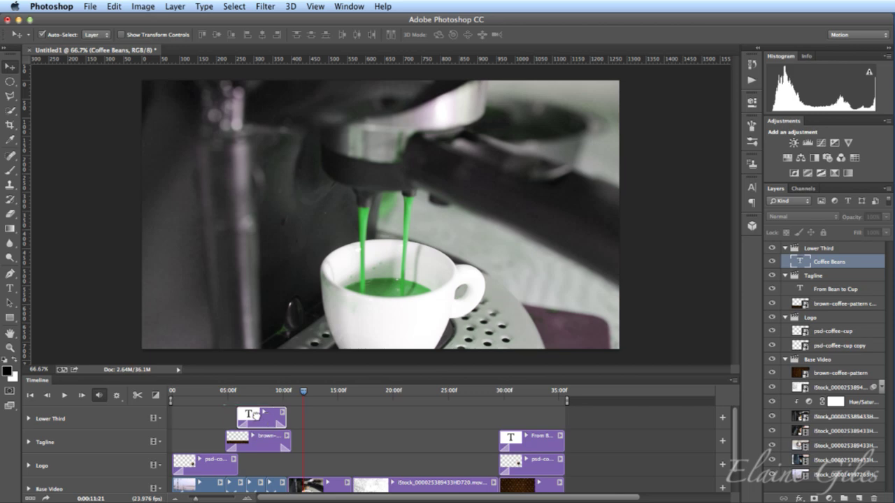
pyautogui.click(211, 393)
pyautogui.press('space')
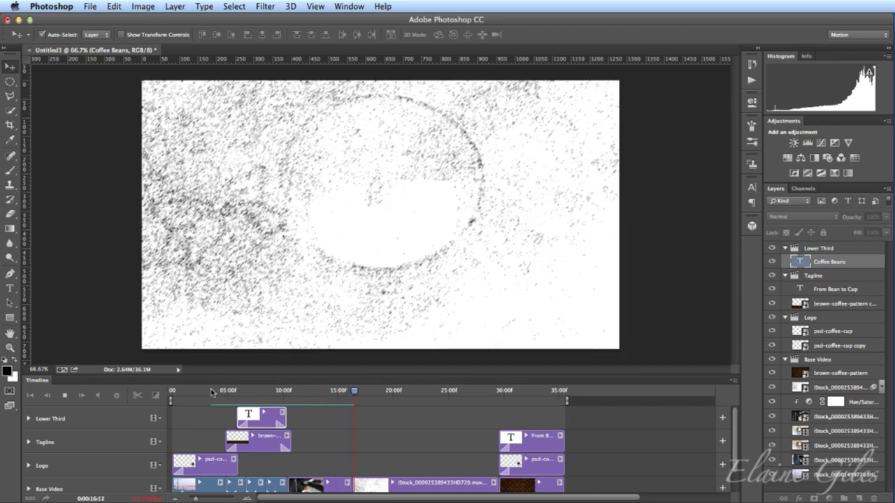
pyautogui.press('space')
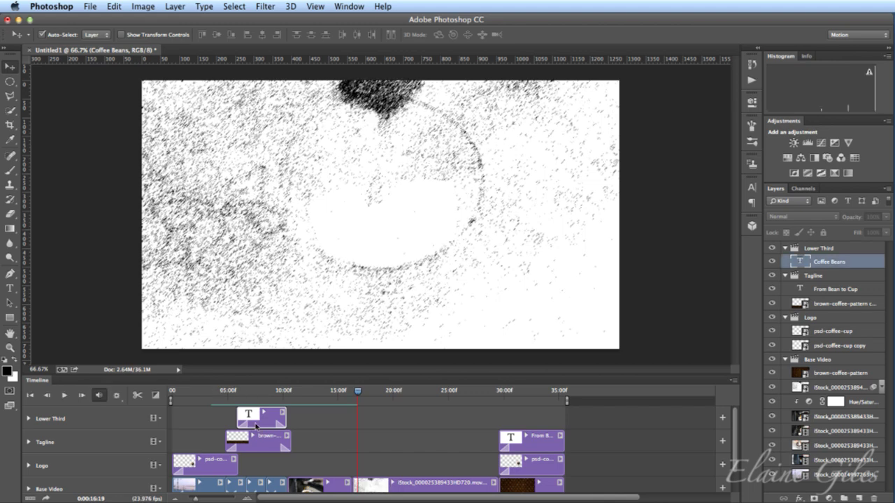
# - Add Vendetta - Nighttime.mp3 from the 03 - Audio folder to the audio track
pyautogui.scroll(-1, 258, 427)
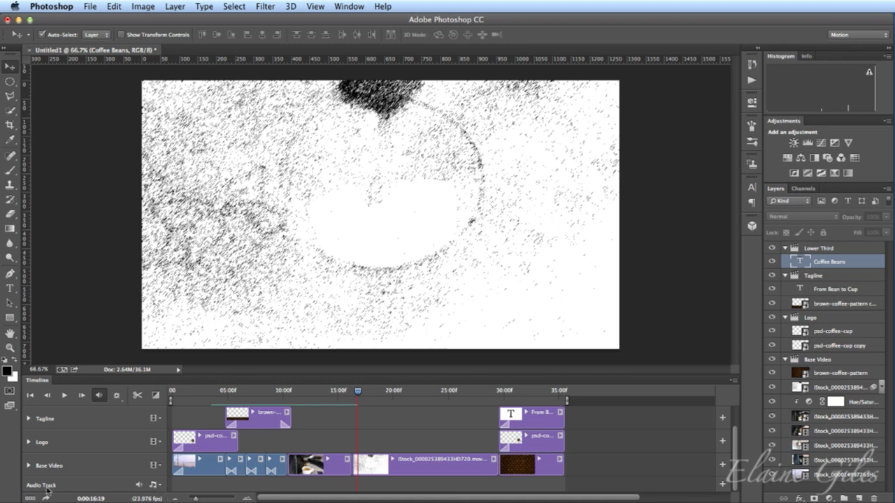
pyautogui.click(156, 485)
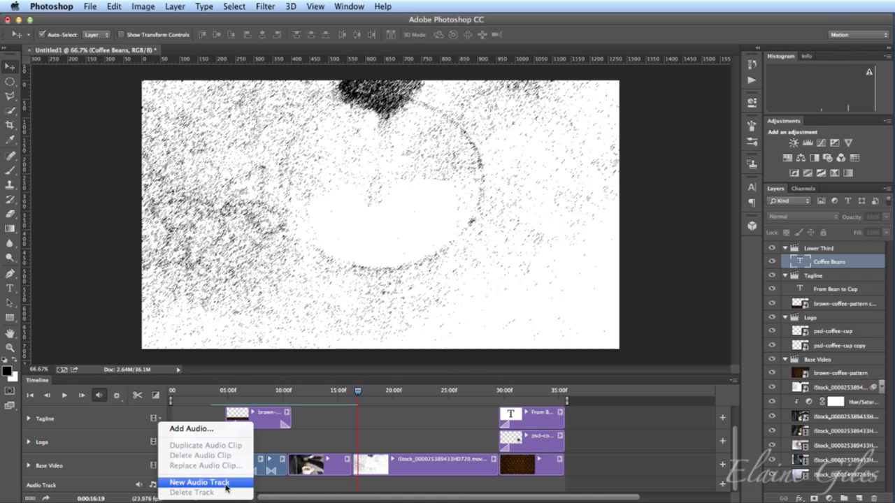
pyautogui.click(214, 432)
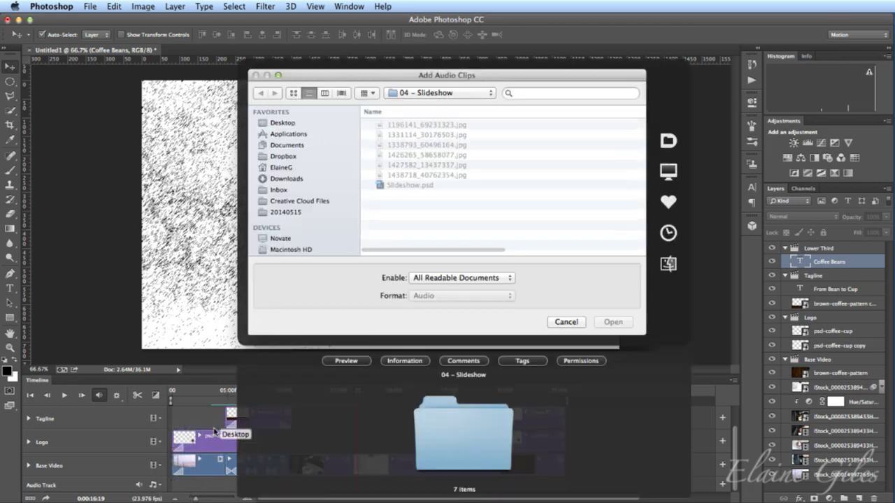
pyautogui.click(435, 93)
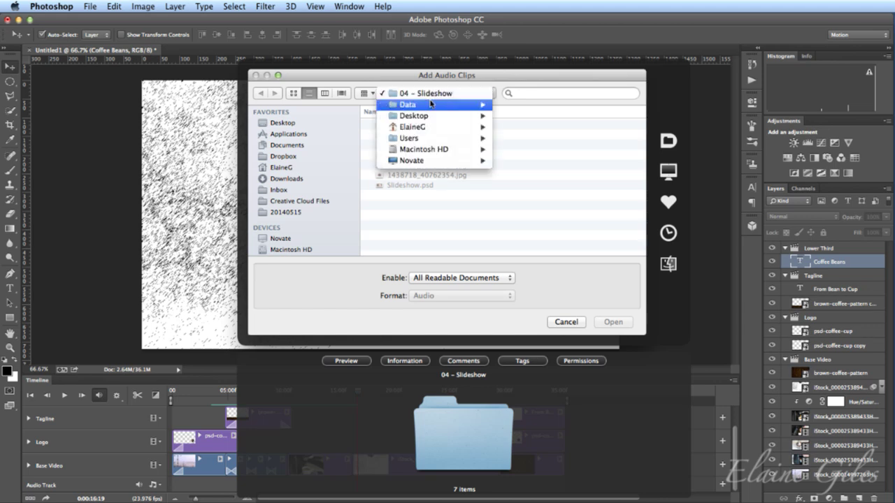
pyautogui.moveTo(420, 104)
pyautogui.click(543, 137)
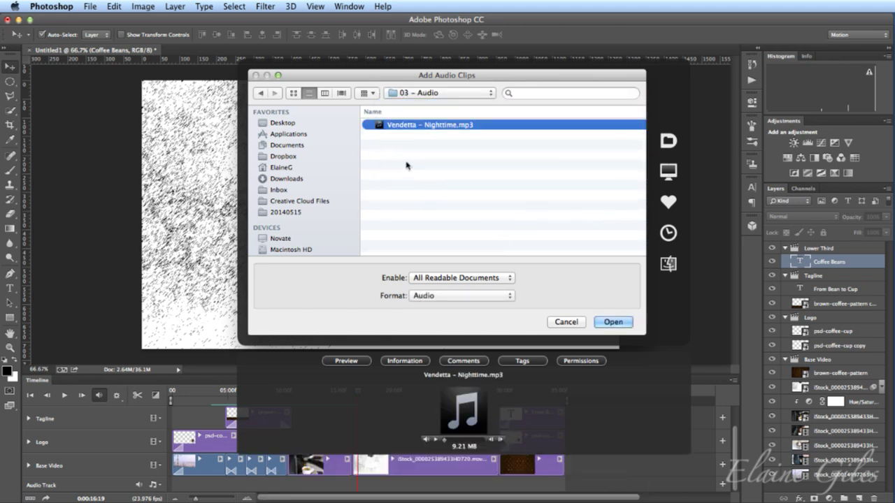
pyautogui.click(611, 326)
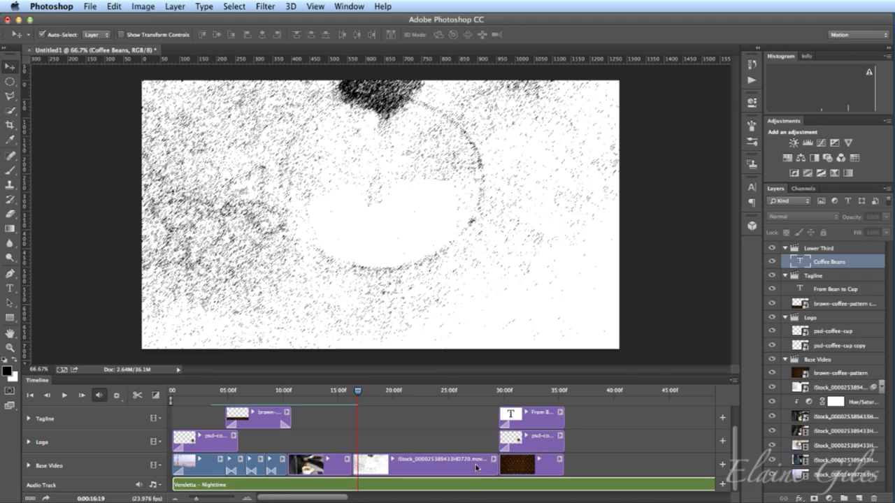
# - Trim the end of the Vendetta - Nighttime audio clip to line up with the end of the video clips
pyautogui.moveTo(199, 498); pyautogui.dragTo(192, 499)
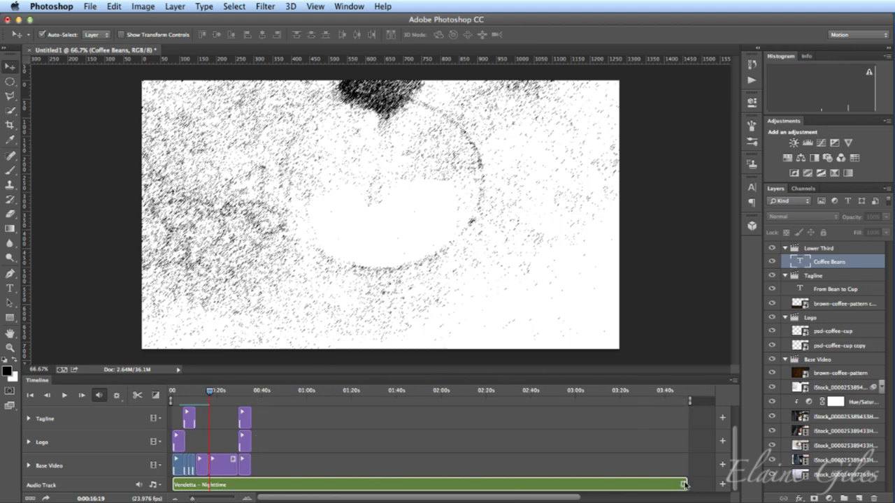
pyautogui.moveTo(686, 483); pyautogui.dragTo(256, 482)
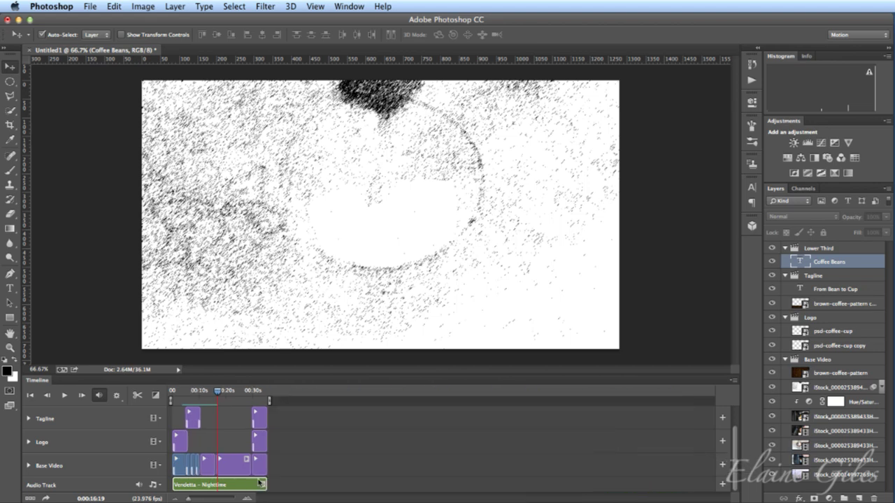
pyautogui.moveTo(189, 499); pyautogui.dragTo(197, 499)
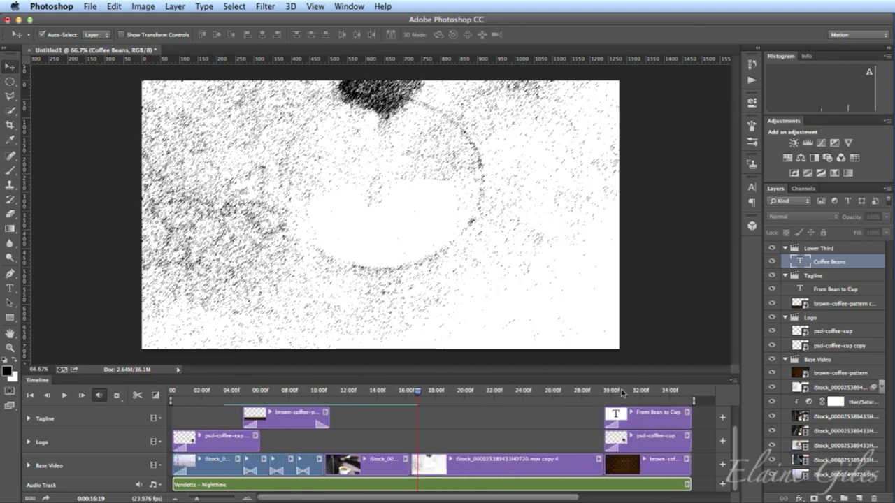
# - Play the ending and the sketch-effect section from 19:05 to check the video with its music
pyautogui.click(622, 392)
pyautogui.press('space')
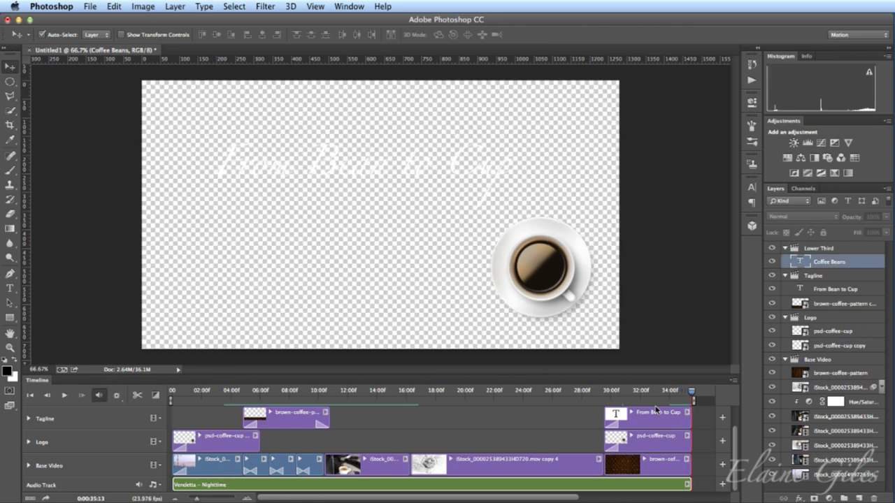
pyautogui.click(454, 391)
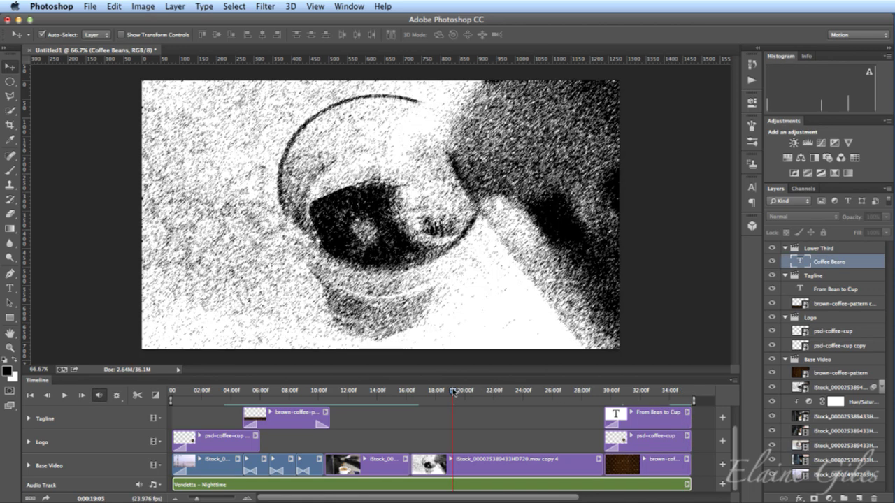
pyautogui.press('space')
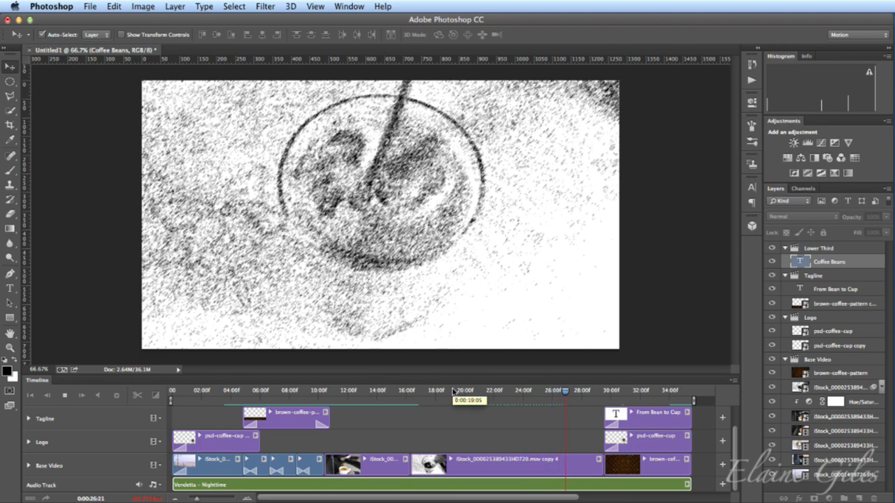
pyautogui.press('space')
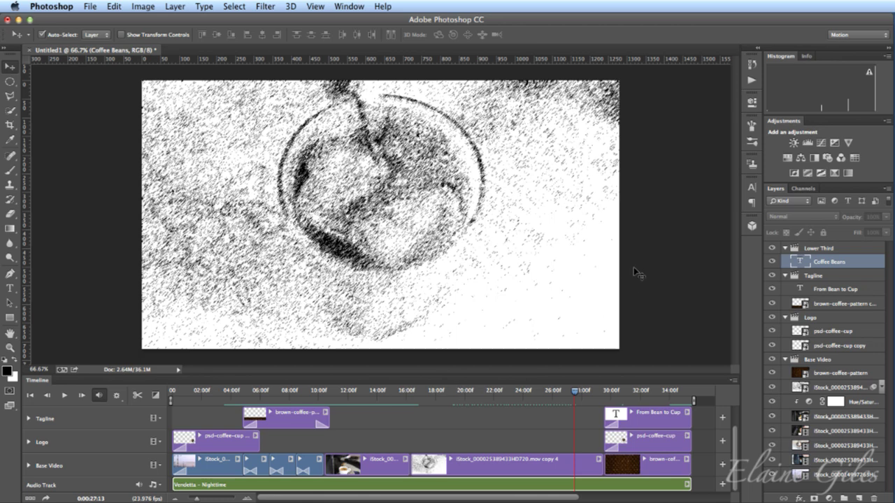
pyautogui.click(675, 395)
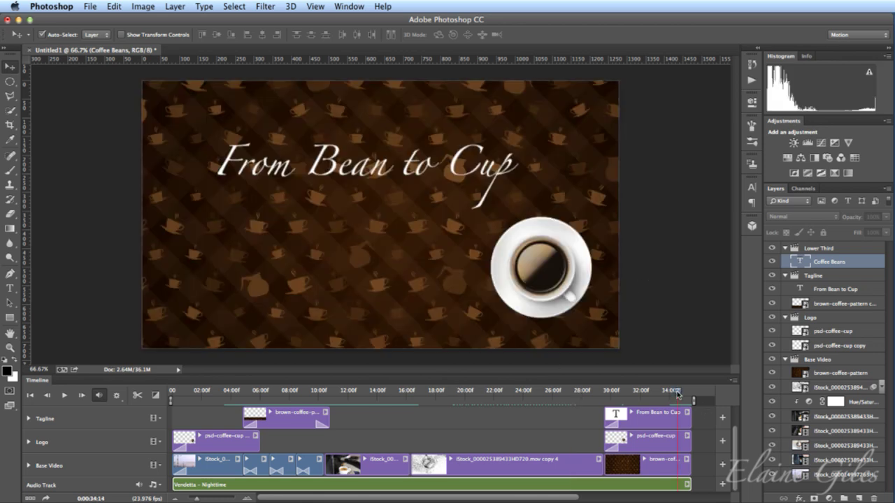
# - Set the Vendetta - Nighttime audio clip's volume to 69% and its fade out to 1 s
pyautogui.click(688, 484)
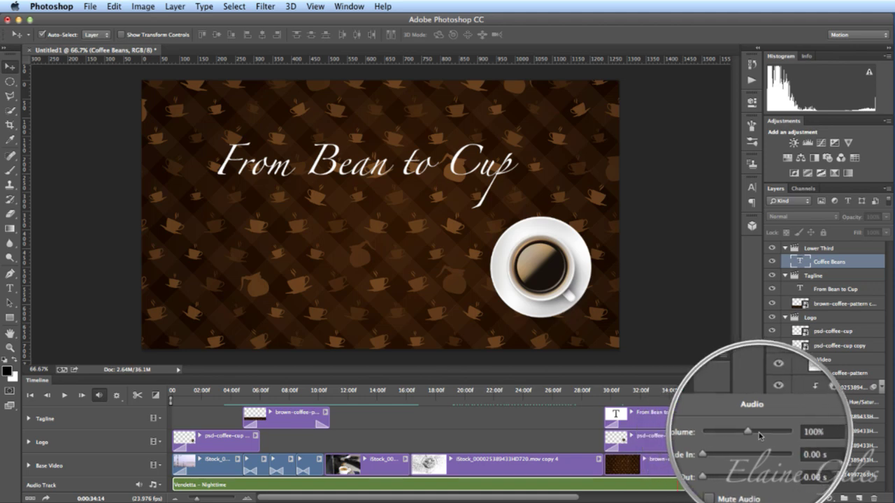
pyautogui.moveTo(752, 434); pyautogui.dragTo(743, 435)
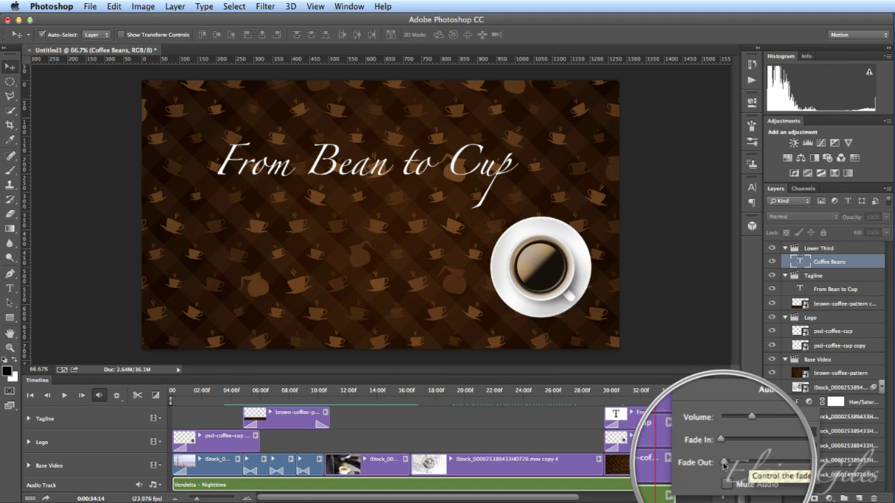
pyautogui.moveTo(722, 463); pyautogui.dragTo(729, 465)
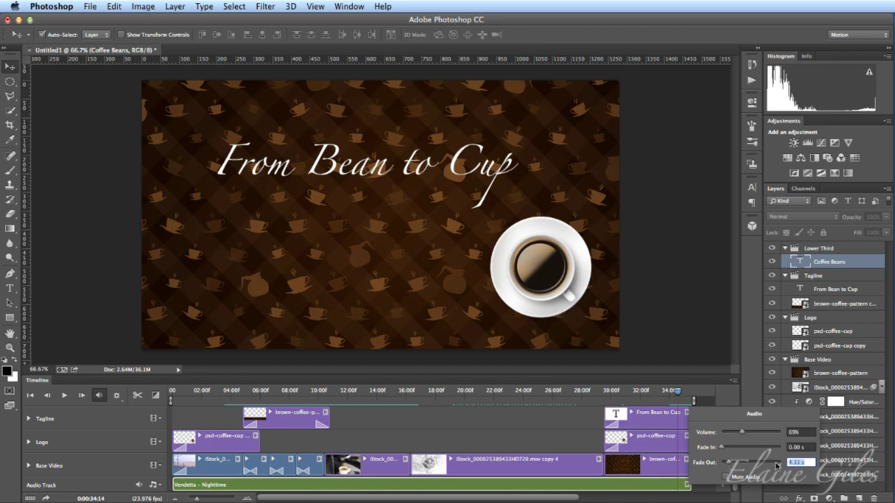
pyautogui.write('4')
pyautogui.press('Tab')
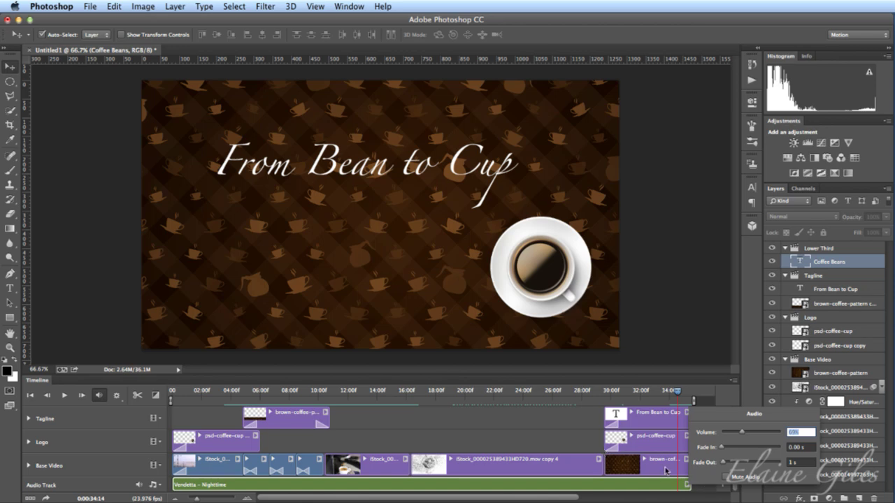
# - Play the ending with the audio fade and extend the closing brown-coffee-pattern clip slightly past the other clips
pyautogui.click(571, 447)
pyautogui.click(665, 392)
pyautogui.press('space')
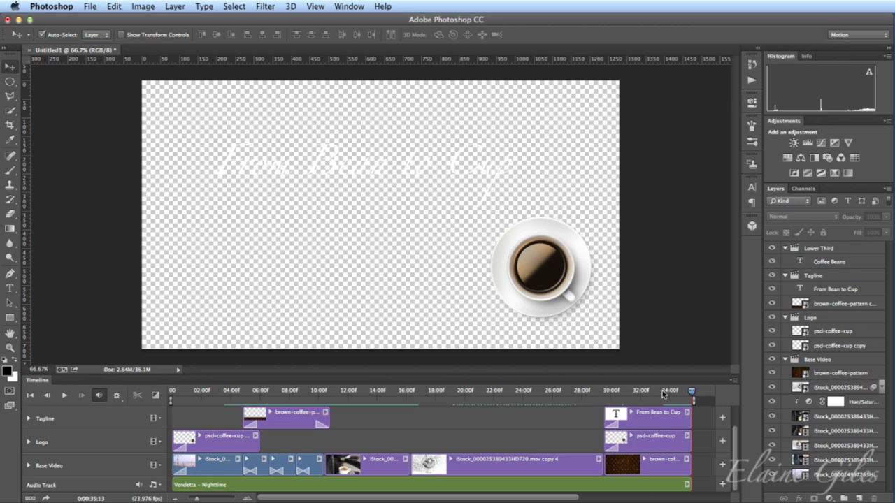
pyautogui.click(682, 470)
pyautogui.moveTo(690, 466); pyautogui.dragTo(700, 466)
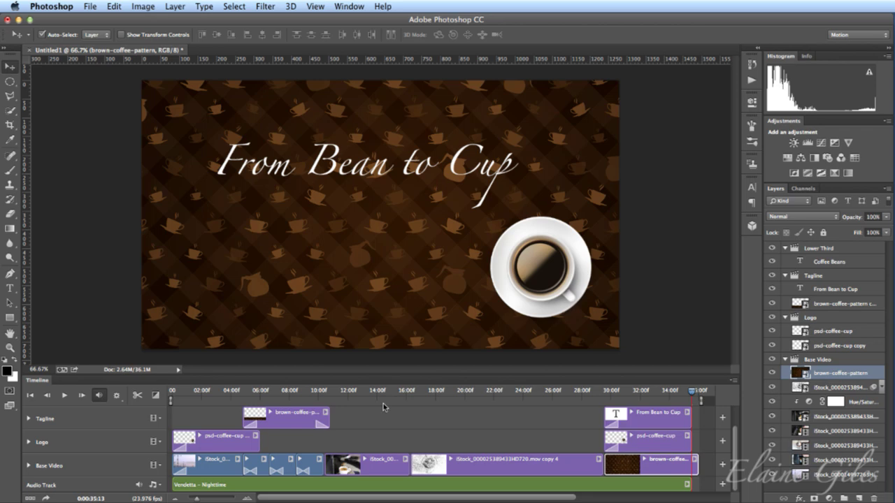
# - Save the project as Coffee Clips in Photoshop format in the Data folder
pyautogui.press('super+s')
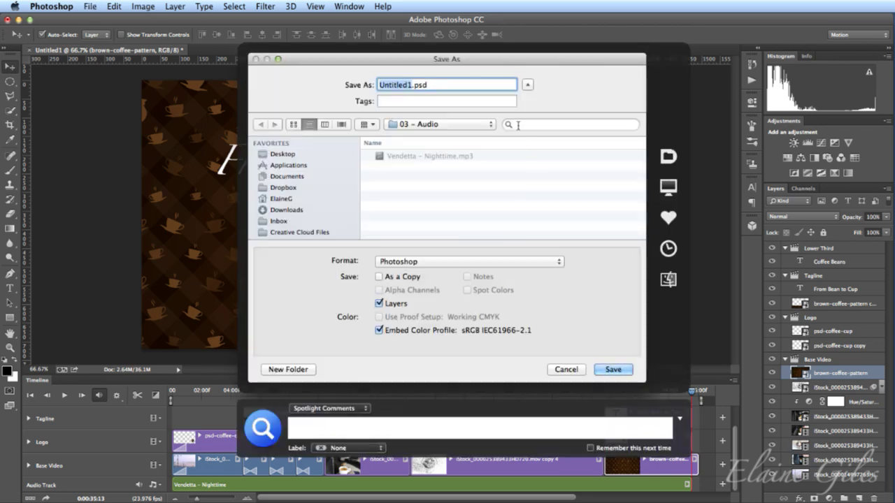
pyautogui.click(464, 124)
pyautogui.click(449, 135)
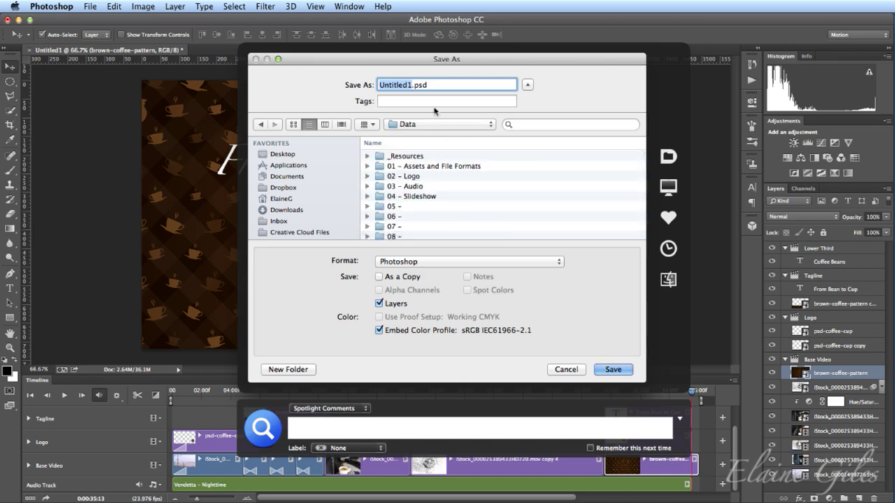
pyautogui.write('Coffee Clips')
pyautogui.press('Return')
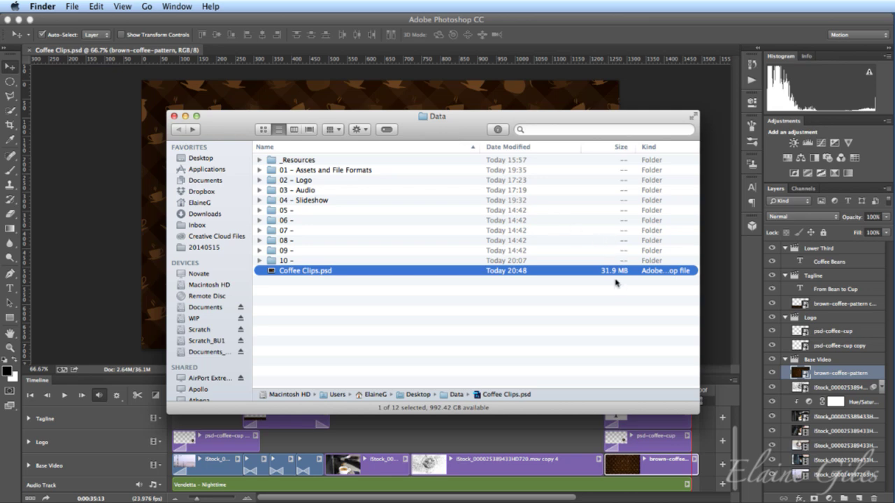
# - In Finder, inspect the contents of the 03 - Audio folder and return to the Data folder
pyautogui.doubleClick(302, 192)
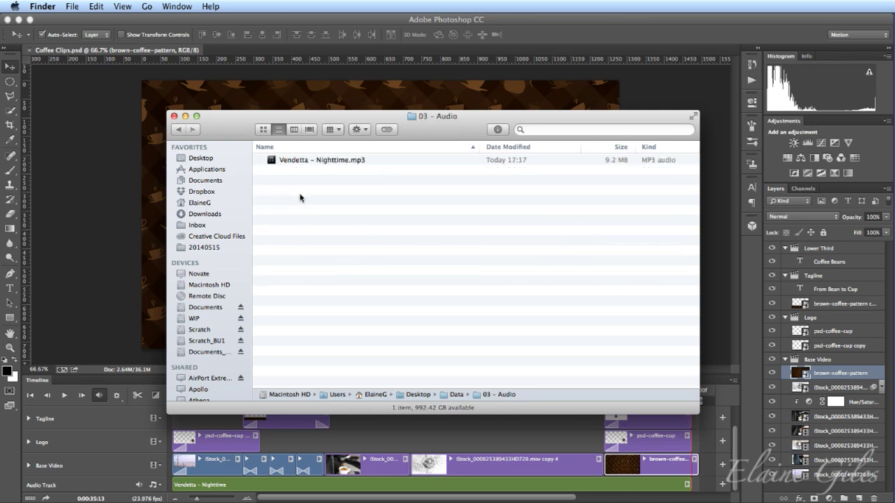
pyautogui.click(179, 130)
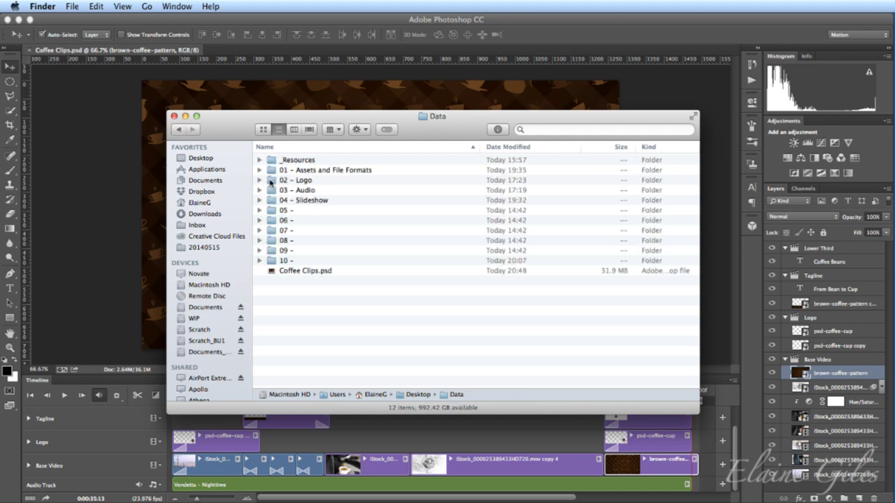
# - Check the two iStock video files in the 01 - Assets and File Formats folder, close the Finder window and return to Photoshop
pyautogui.doubleClick(317, 171)
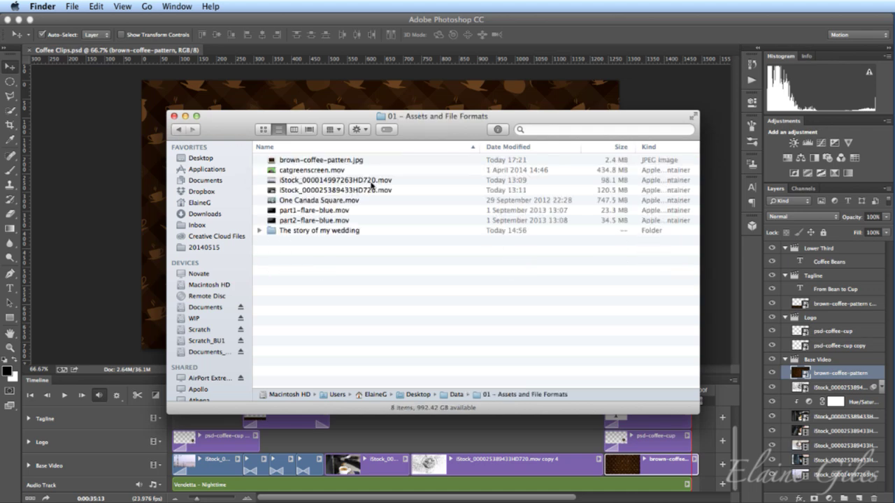
pyautogui.click(404, 181)
pyautogui.keyDown('shift'); pyautogui.click(404, 191); pyautogui.keyUp('shift')
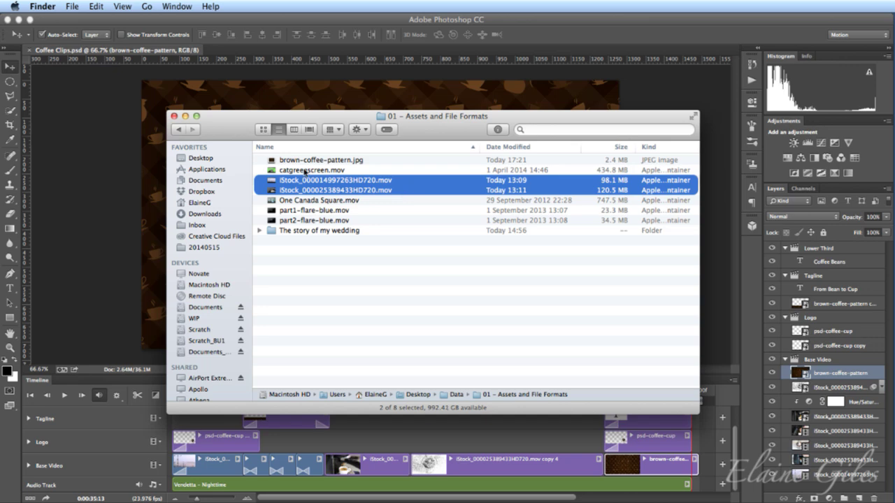
pyautogui.moveTo(225, 131); pyautogui.dragTo(894, 161)
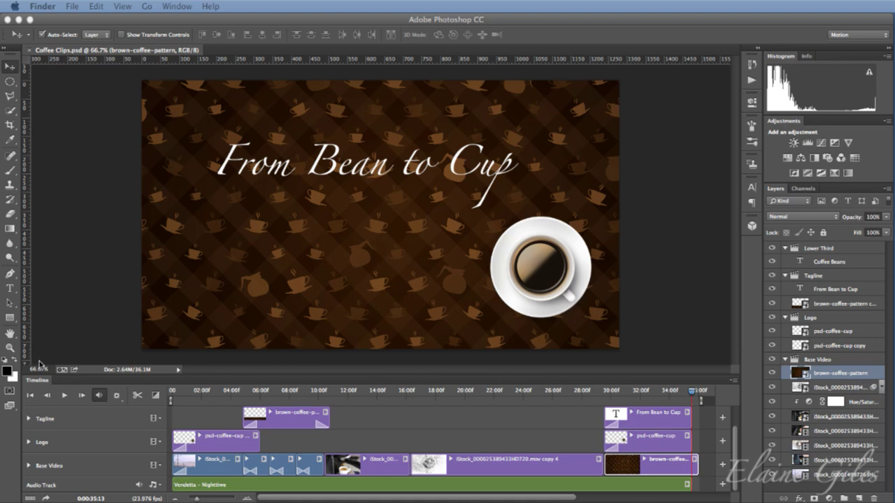
pyautogui.click(99, 98)
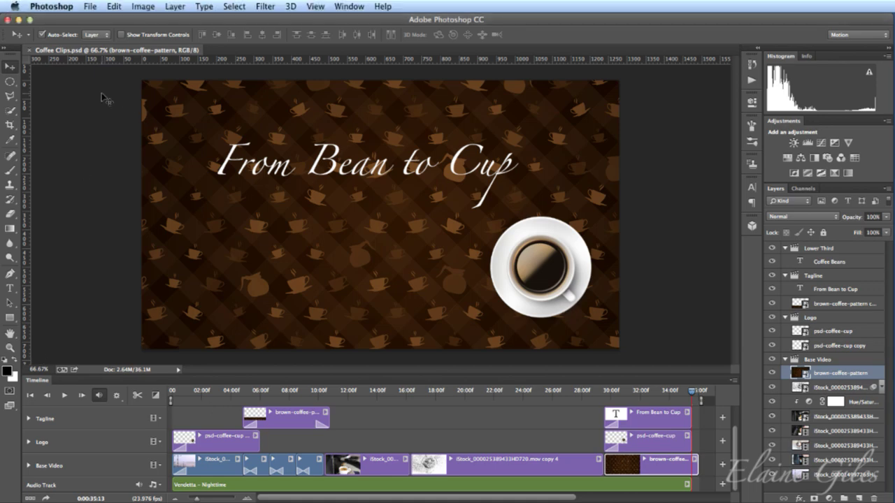
# - Open the Render Video export settings and choose Adobe Media Encoder with the H.264 format
pyautogui.click(91, 5)
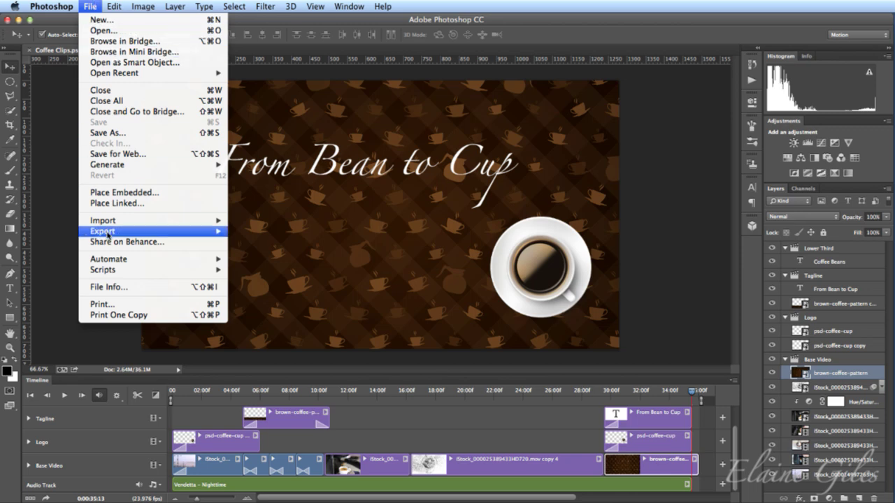
pyautogui.moveTo(110, 232)
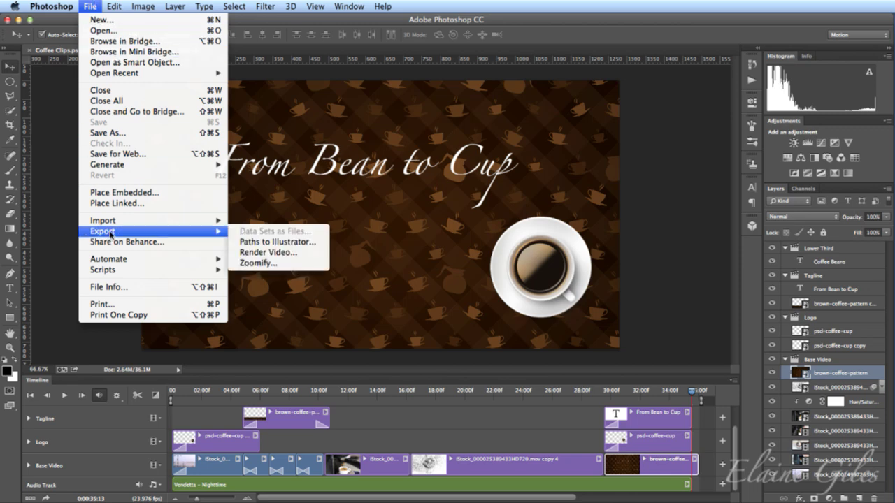
pyautogui.click(293, 255)
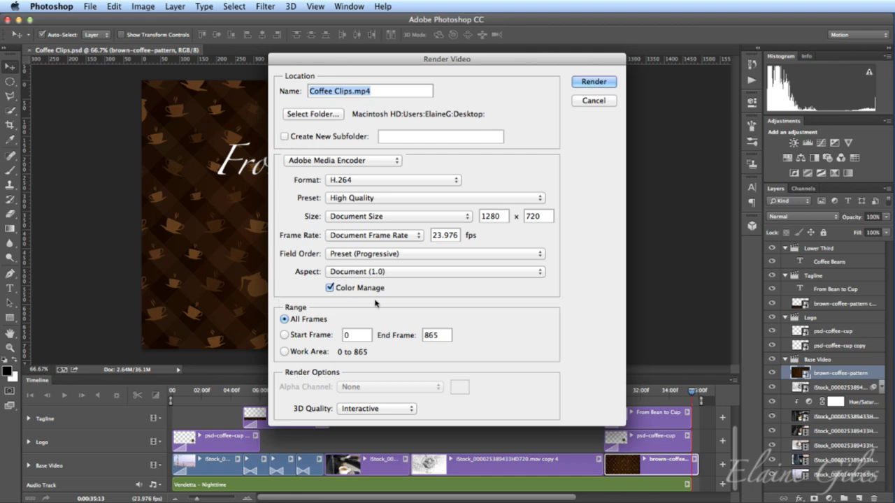
pyautogui.click(396, 161)
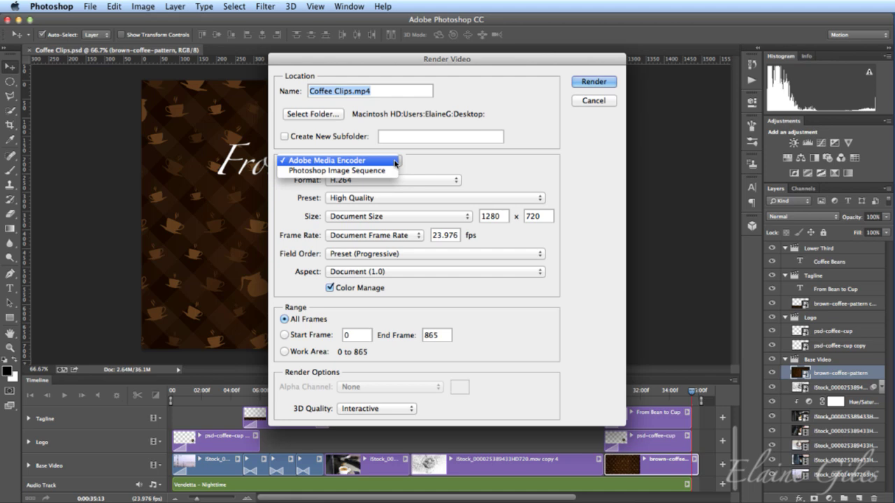
pyautogui.click(391, 163)
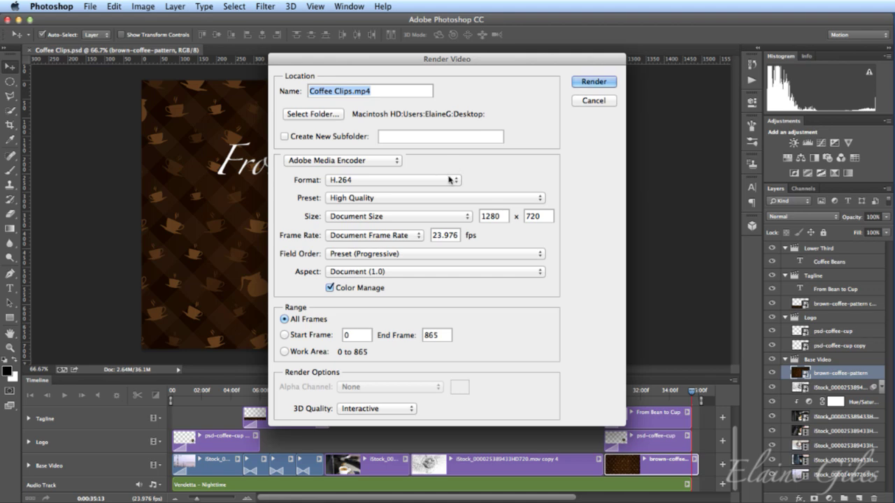
pyautogui.click(449, 181)
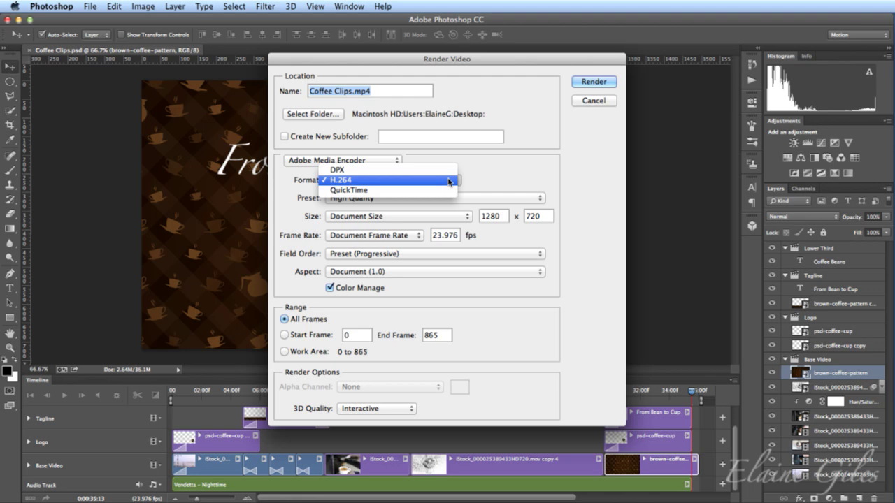
pyautogui.click(449, 182)
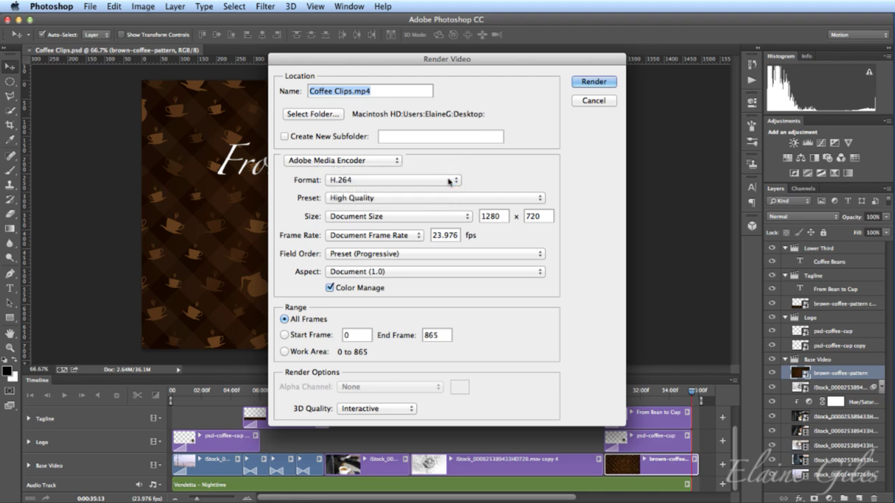
# - Examine the available render presets and output sizes, keeping High Quality and Document Size
pyautogui.click(489, 202)
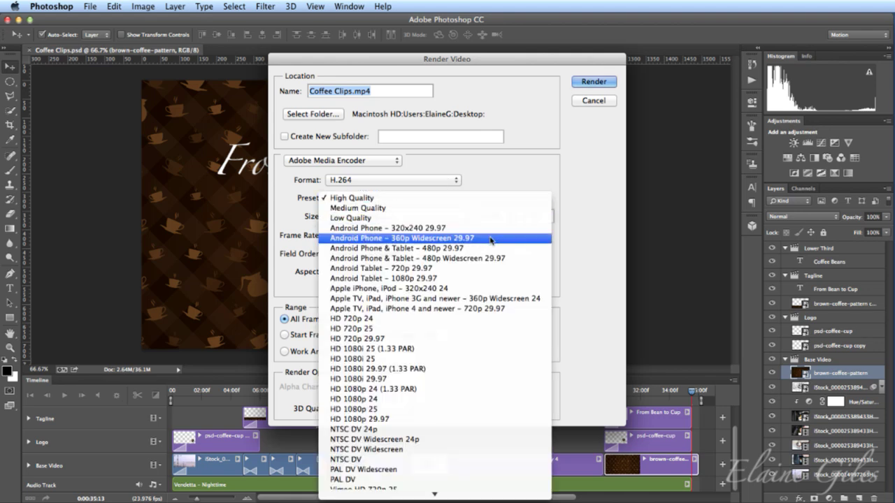
pyautogui.scroll(-3, 491, 273)
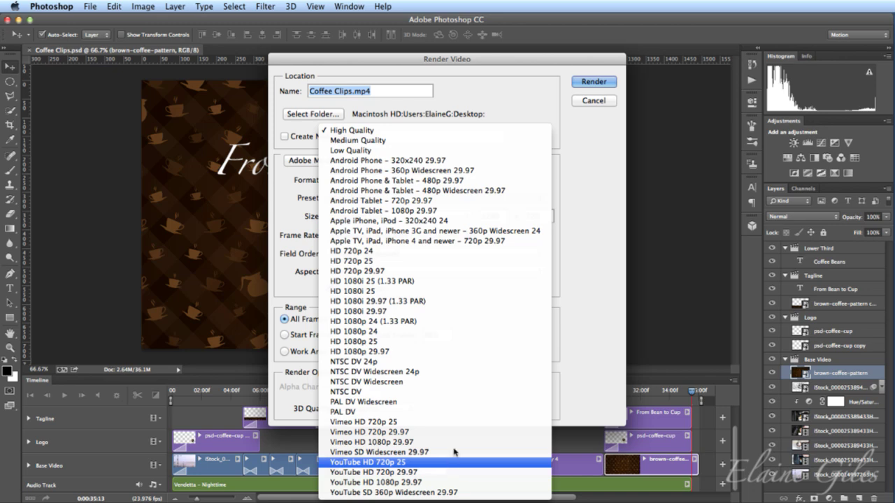
pyautogui.click(552, 114)
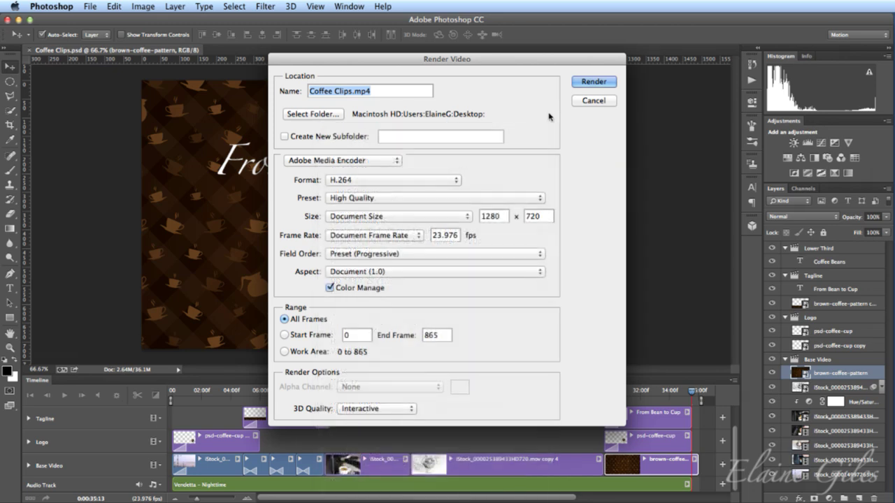
pyautogui.click(447, 218)
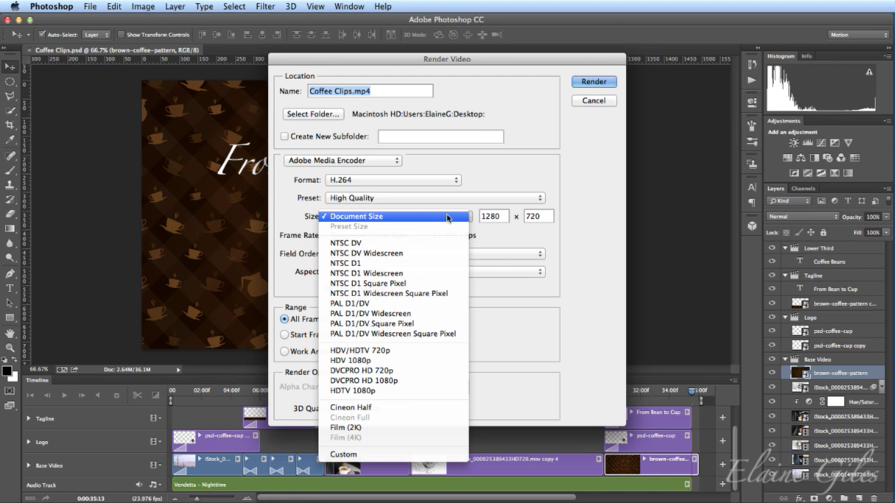
pyautogui.click(588, 217)
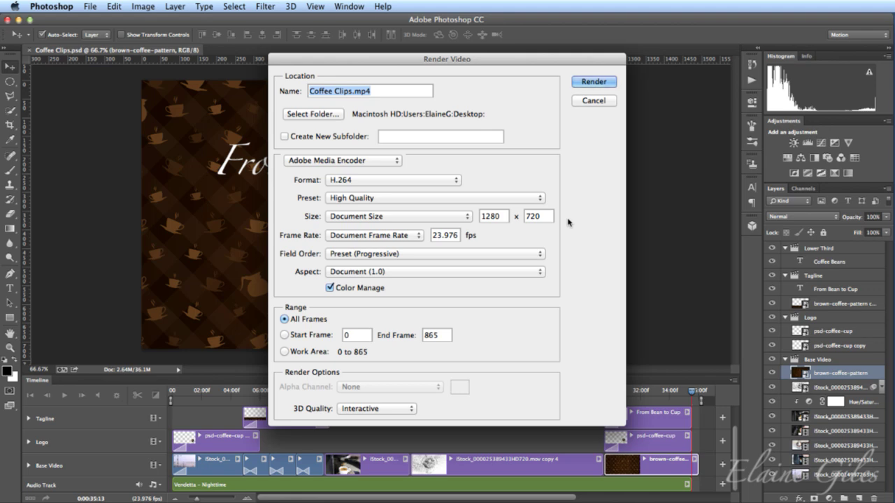
# - Keep Document Frame Rate, Preset (Progressive) field order and Document (1.0) aspect, and render all frames as Coffee Clips.mp4 to the Desktop
pyautogui.click(387, 237)
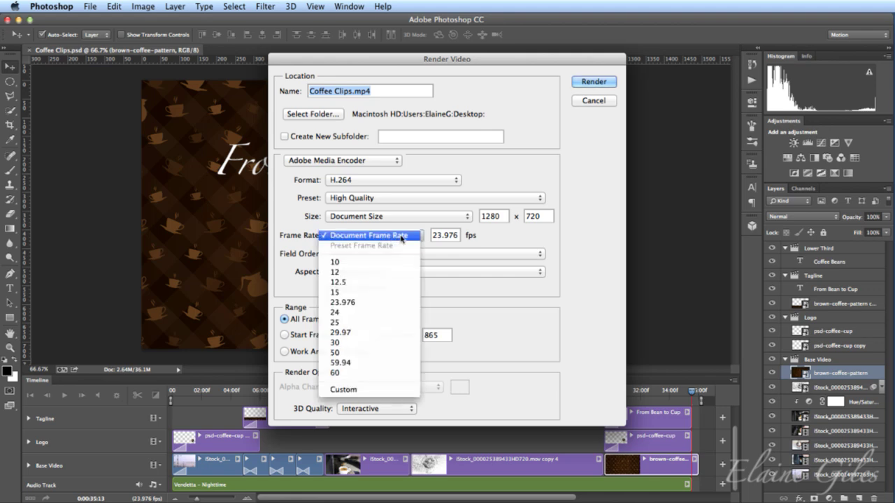
pyautogui.click(403, 237)
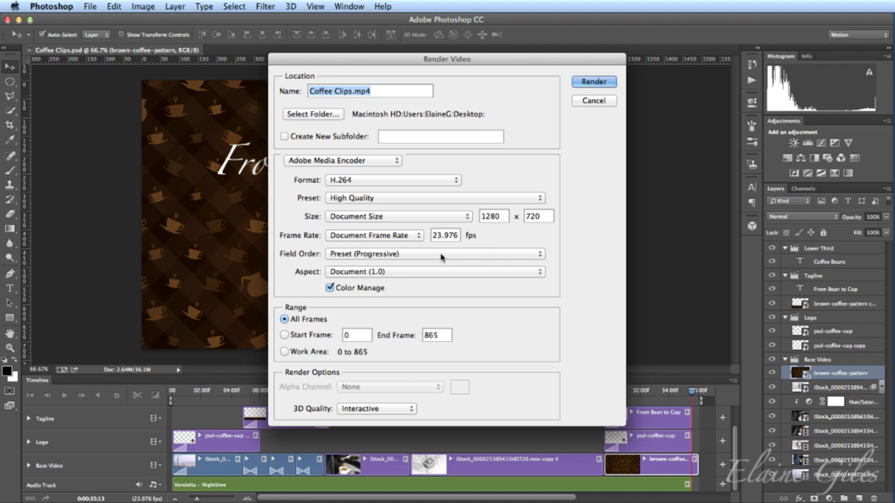
pyautogui.click(529, 256)
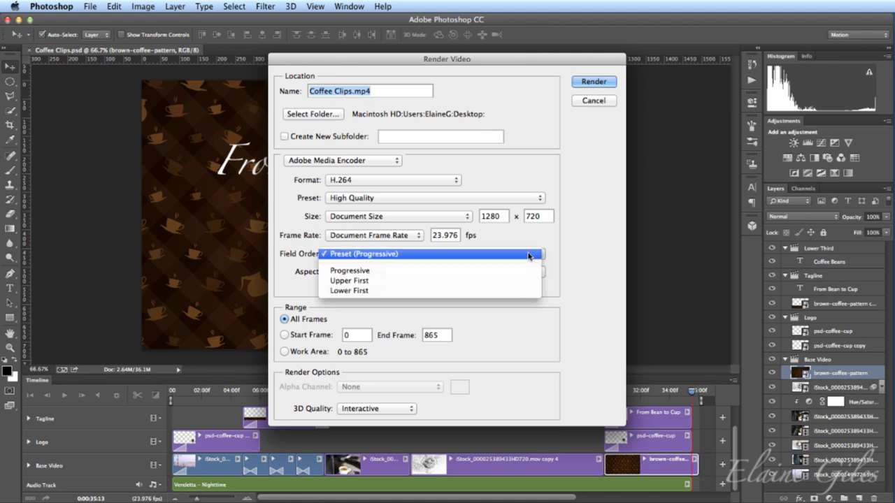
pyautogui.click(565, 256)
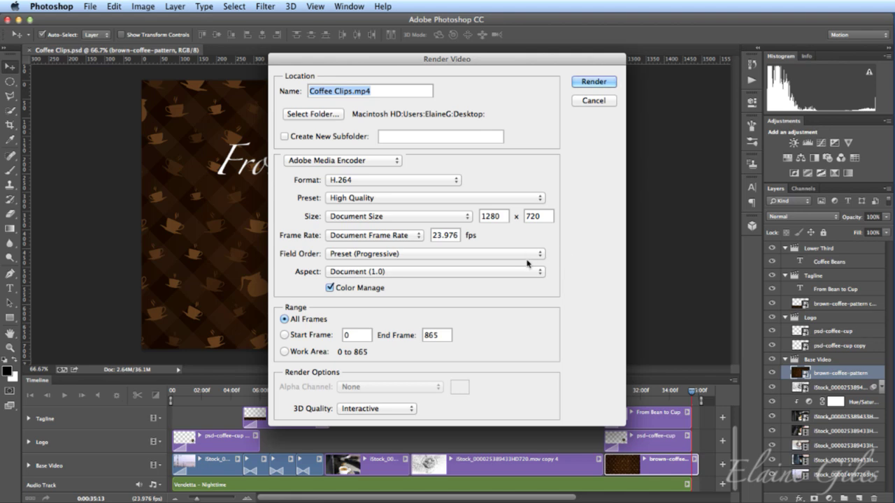
pyautogui.click(539, 273)
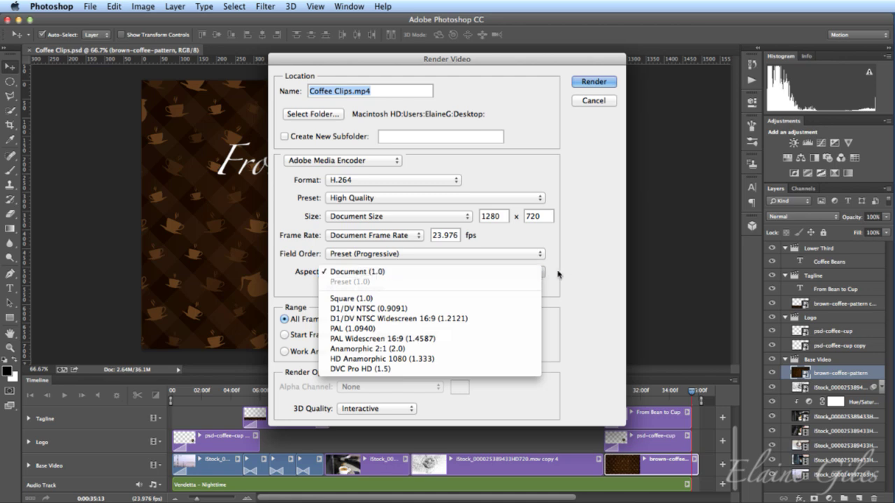
pyautogui.click(568, 274)
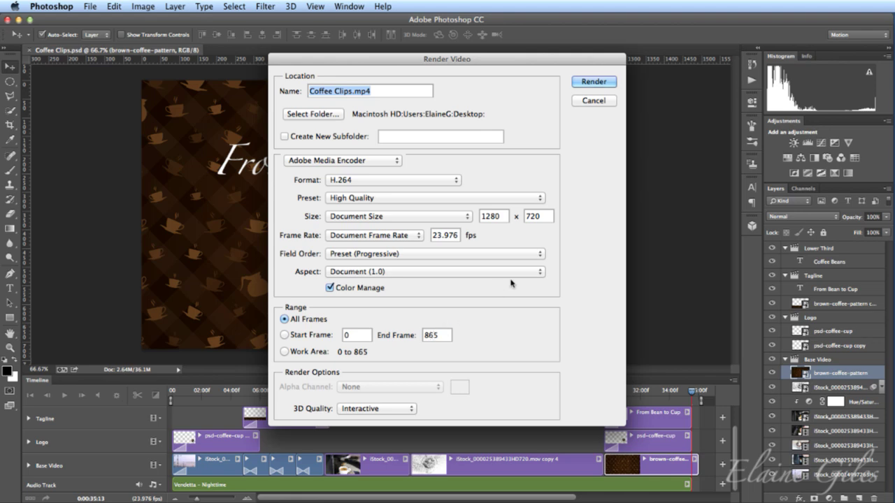
pyautogui.click(595, 82)
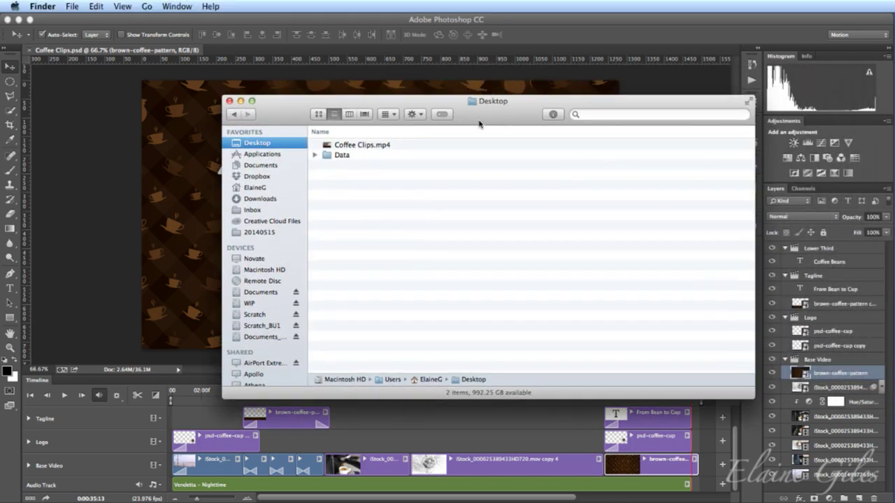
# - Play the rendered Coffee Clips.mp4 from the Desktop in VLC, quit the player, close the Finder window and return to Photoshop
pyautogui.click(363, 146)
pyautogui.doubleClick(363, 145)
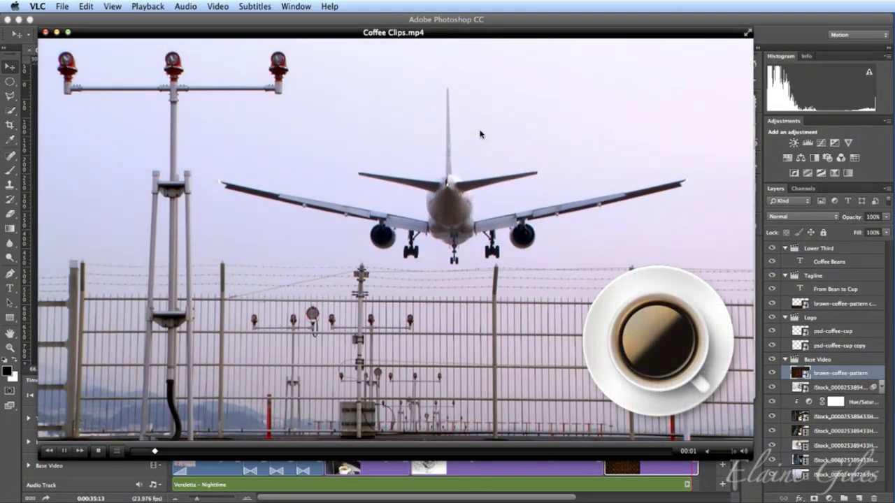
pyautogui.press('super+alt+Down')
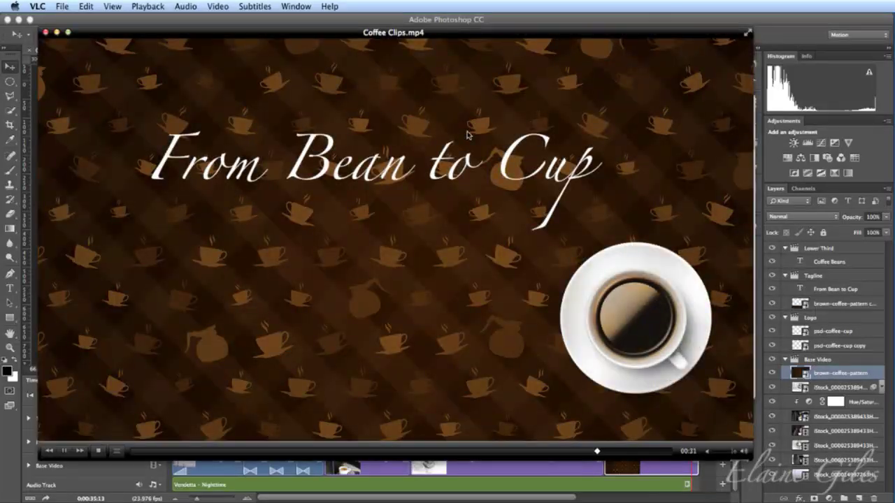
pyautogui.click(65, 451)
pyautogui.press('super+w')
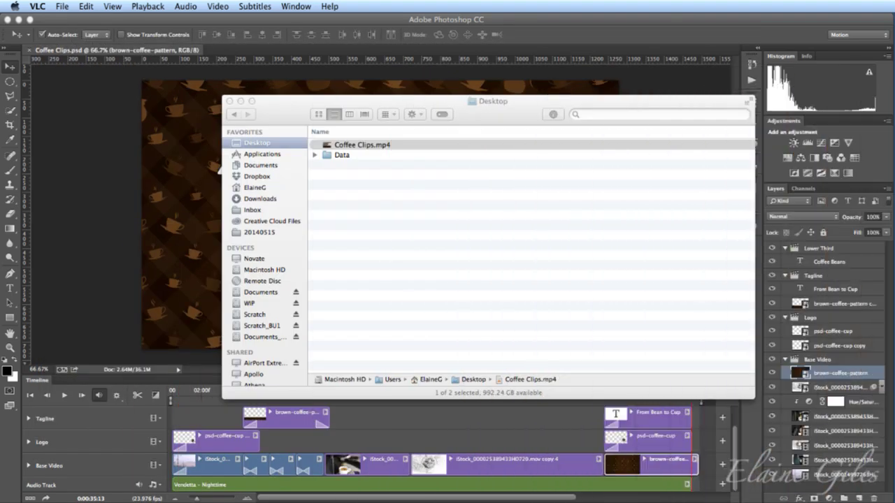
pyautogui.press('super+q')
pyautogui.press('super+w')
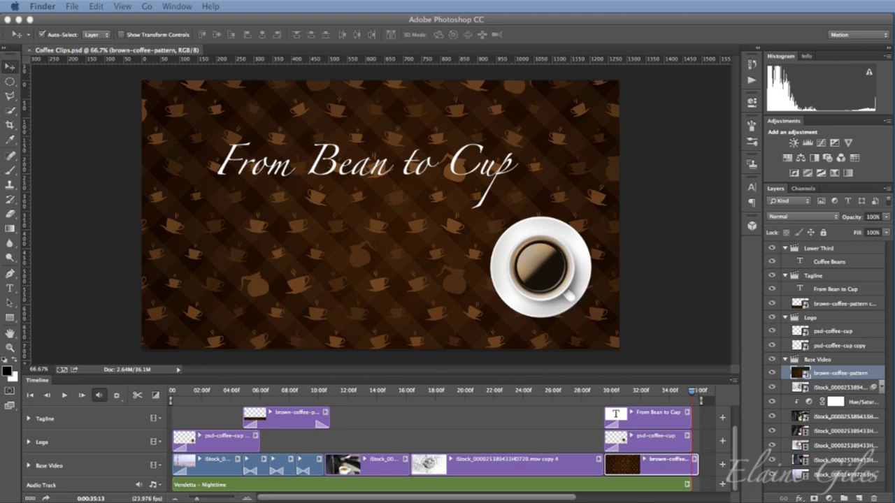
pyautogui.press('super+Tab')
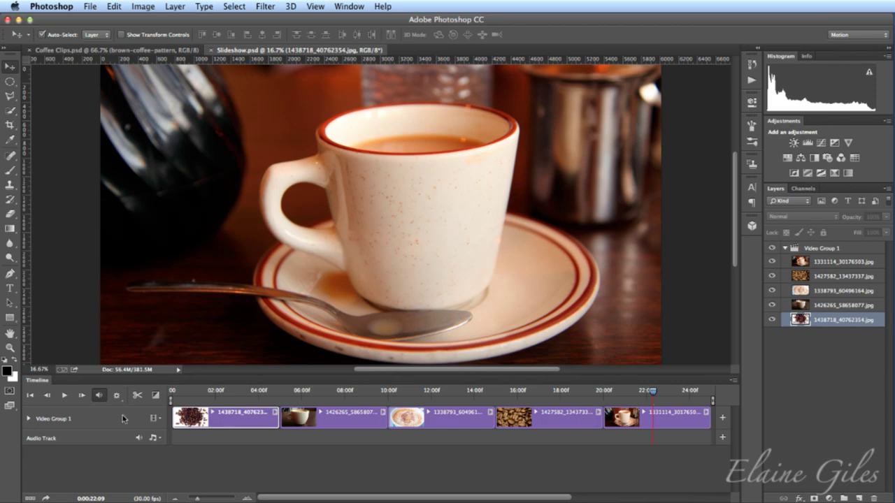
# - Preview the image slideshow in the Slideshow.psd timeline by playing it from several points through to the last picture
pyautogui.click(224, 391)
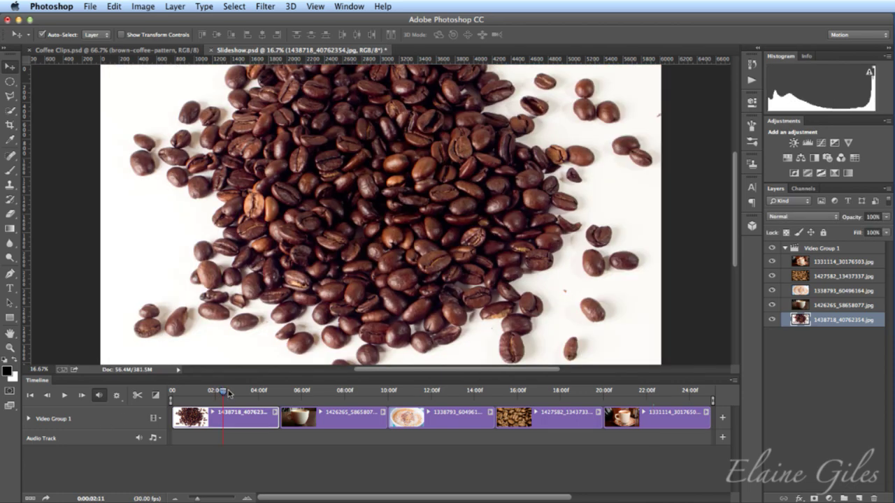
pyautogui.moveTo(224, 392); pyautogui.dragTo(274, 395)
pyautogui.press('space')
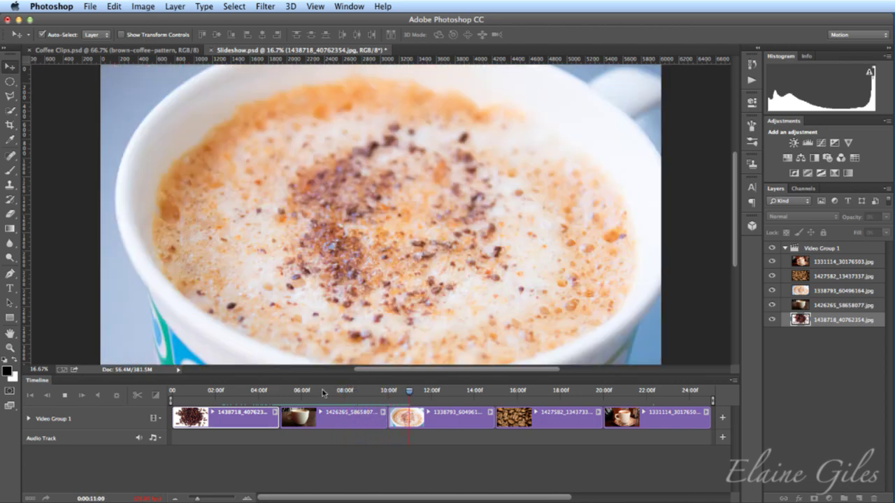
pyautogui.click(488, 392)
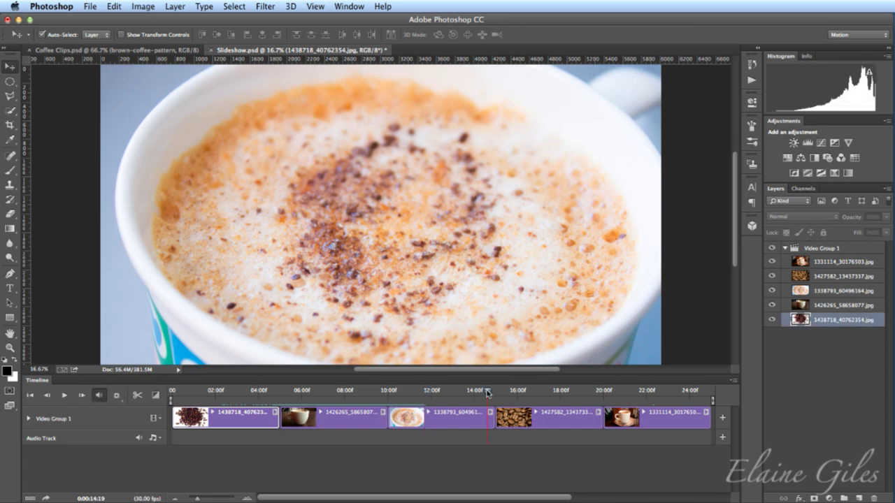
pyautogui.press('space')
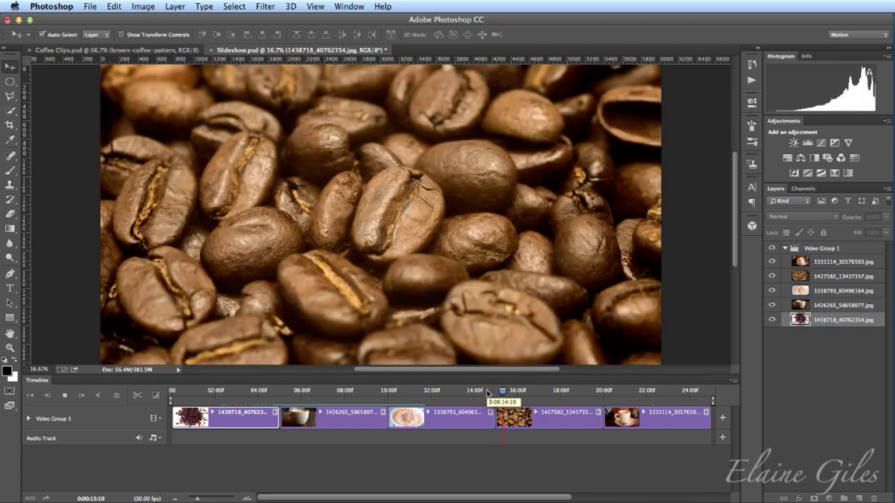
pyautogui.click(625, 392)
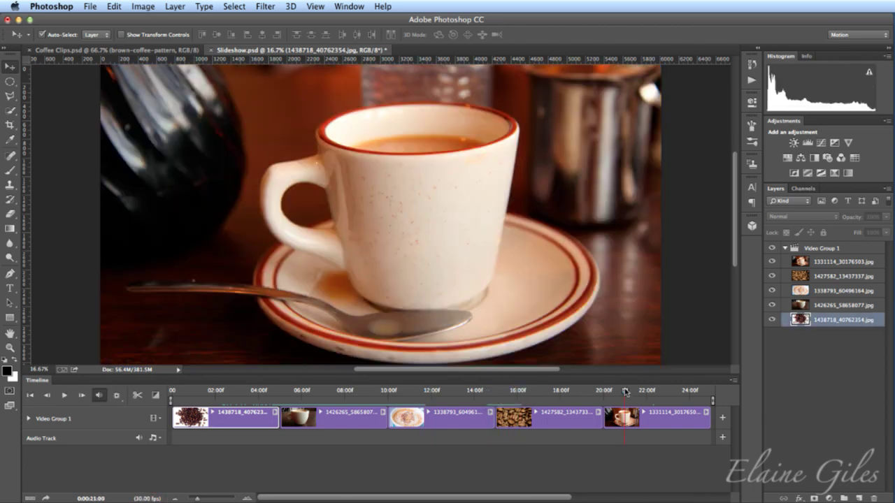
pyautogui.press('space')
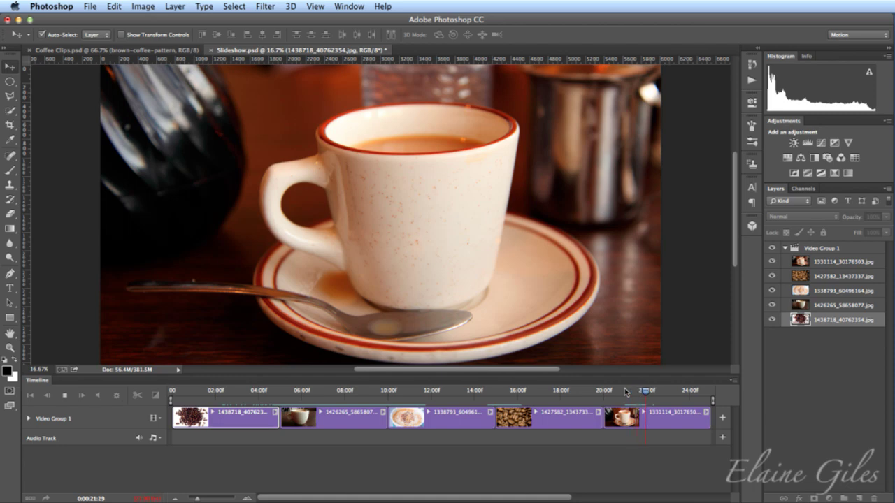
pyautogui.press('space')
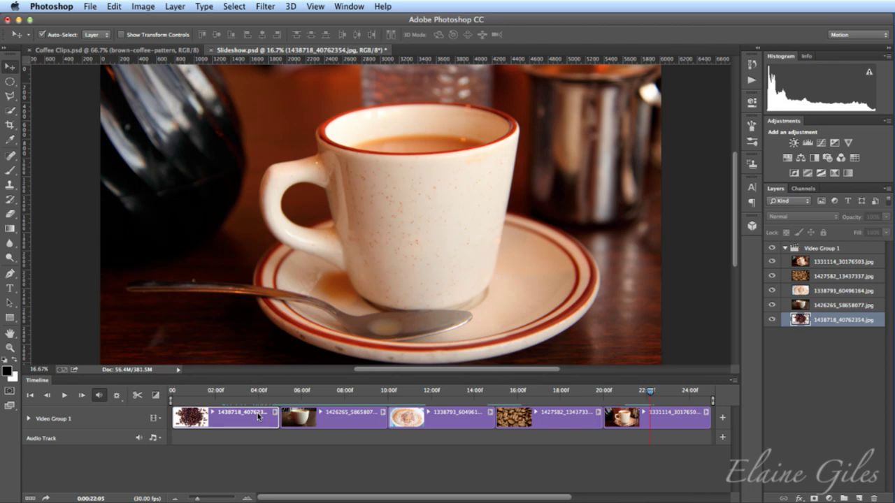
# - Apply Zoom motion with Zoom In to the first slideshow clip, the coffee beans on white, keeping Resize to Fill Canvas
pyautogui.click(227, 391)
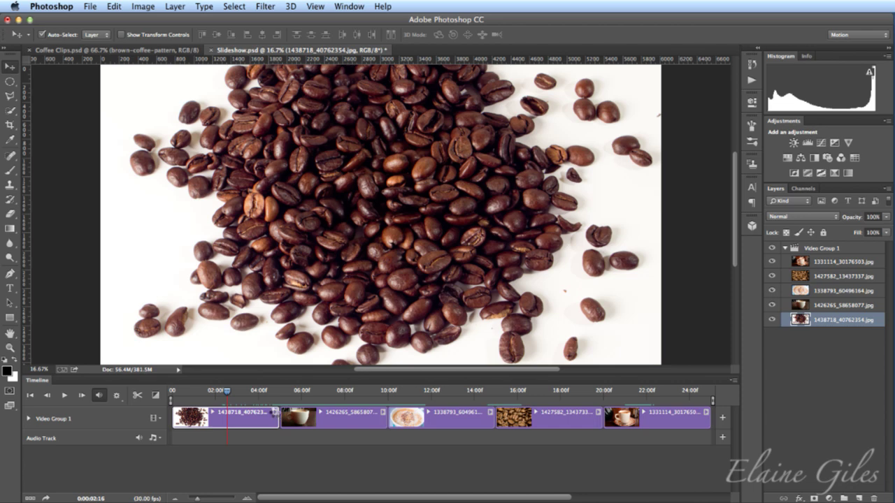
pyautogui.click(275, 413)
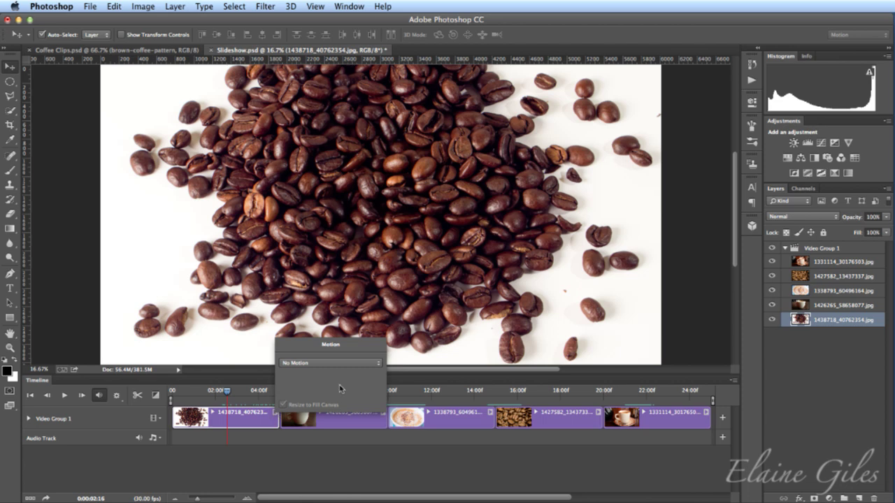
pyautogui.click(348, 364)
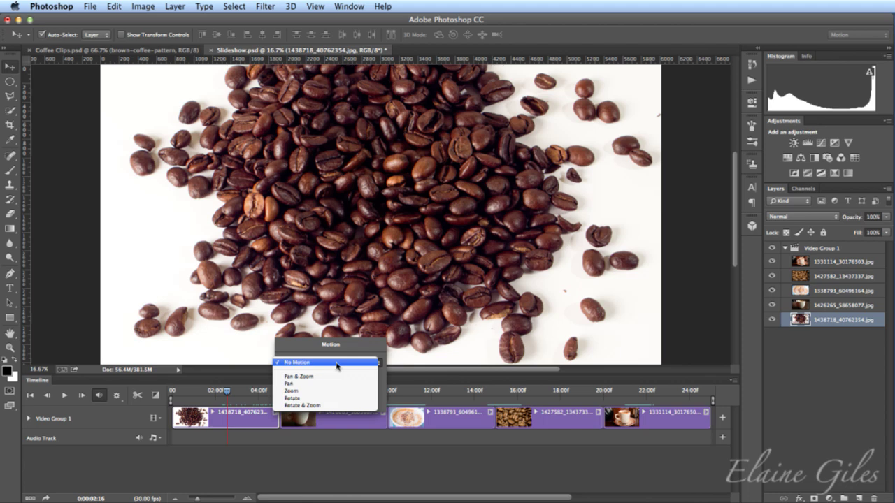
pyautogui.click(313, 393)
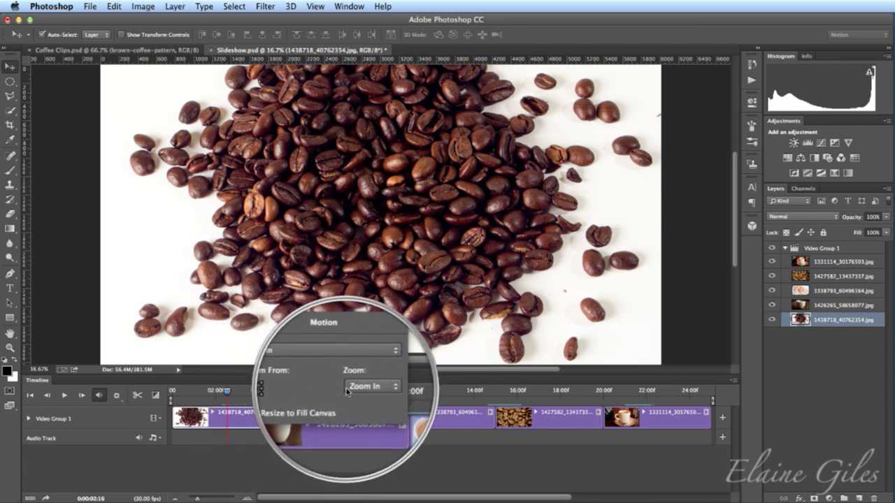
pyautogui.click(355, 389)
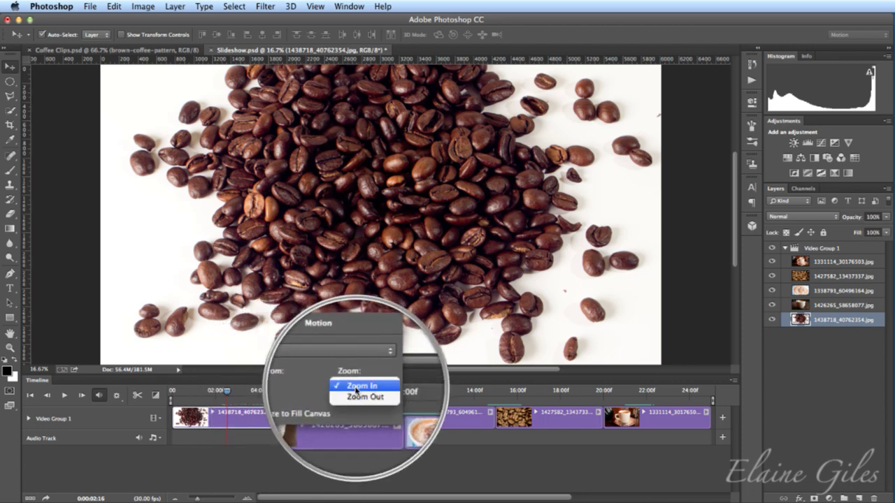
pyautogui.click(355, 387)
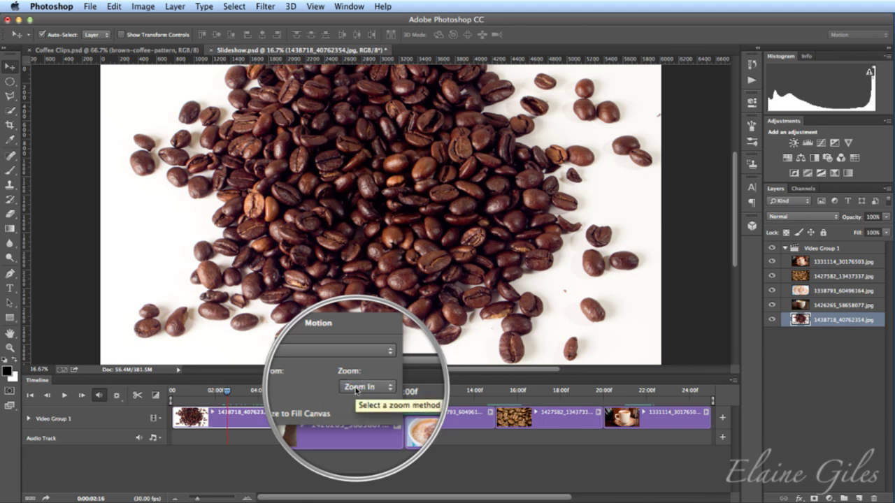
pyautogui.click(334, 452)
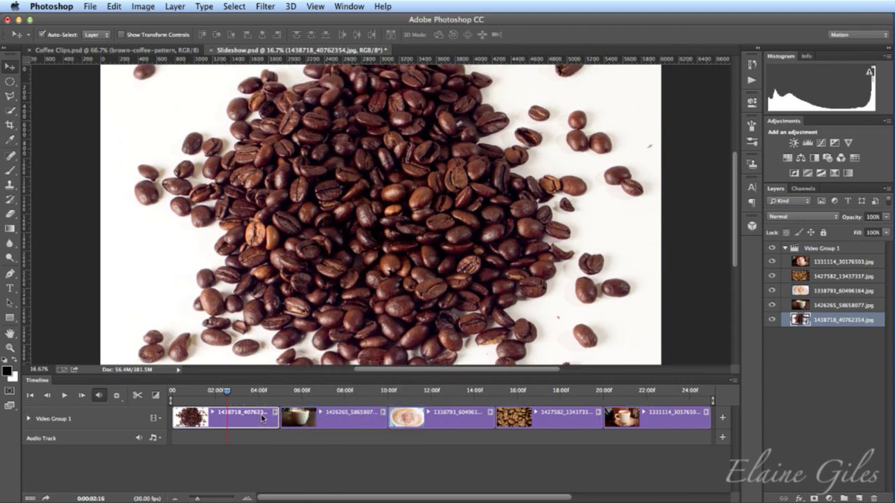
# - Apply Zoom motion with Zoom Out to the second clip, the white coffee cup, and check the first clip's motion settings
pyautogui.click(355, 418)
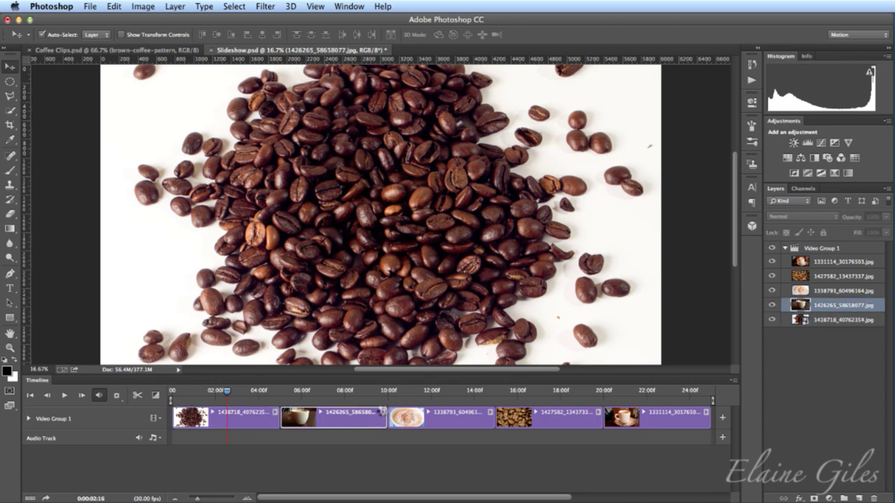
pyautogui.click(381, 413)
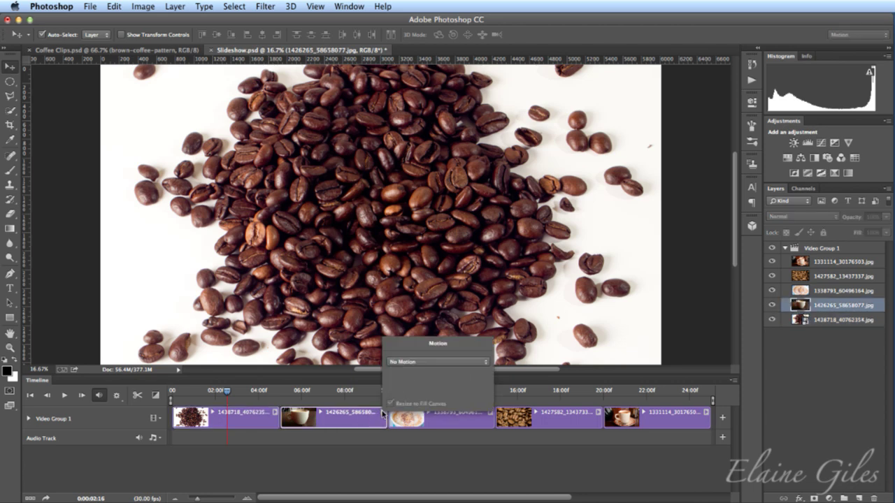
pyautogui.click(447, 362)
pyautogui.click(422, 390)
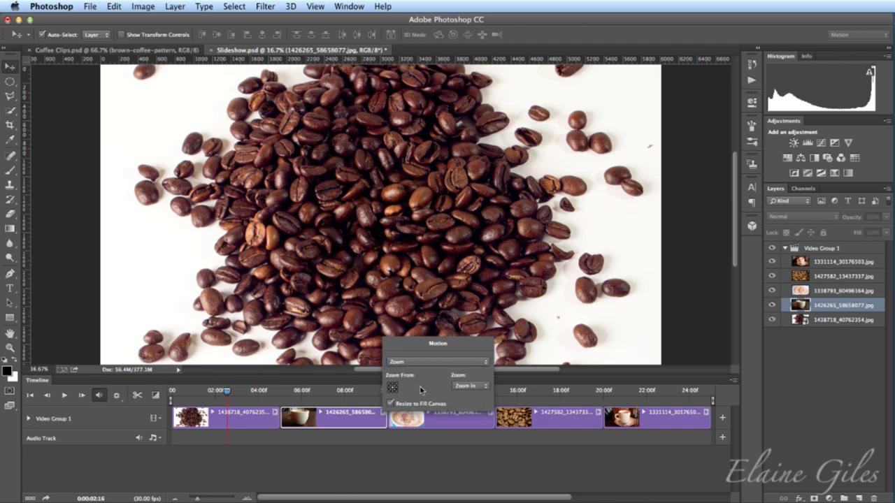
pyautogui.click(484, 387)
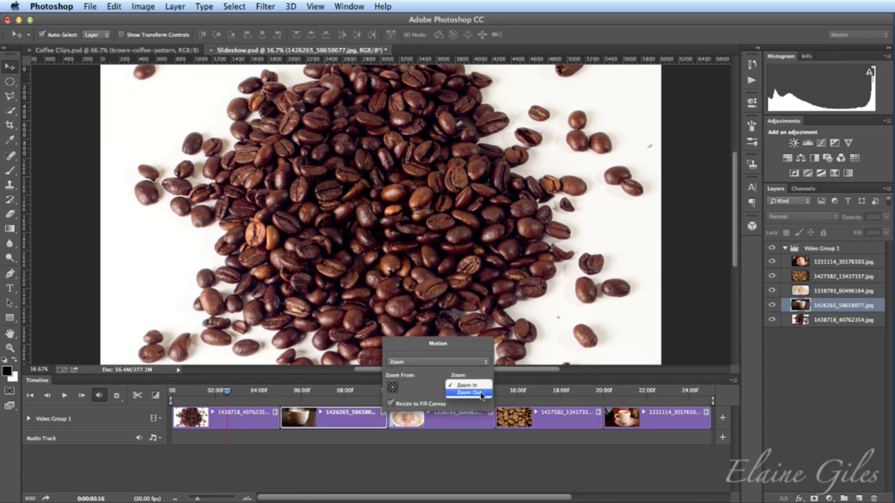
pyautogui.click(482, 393)
pyautogui.click(295, 451)
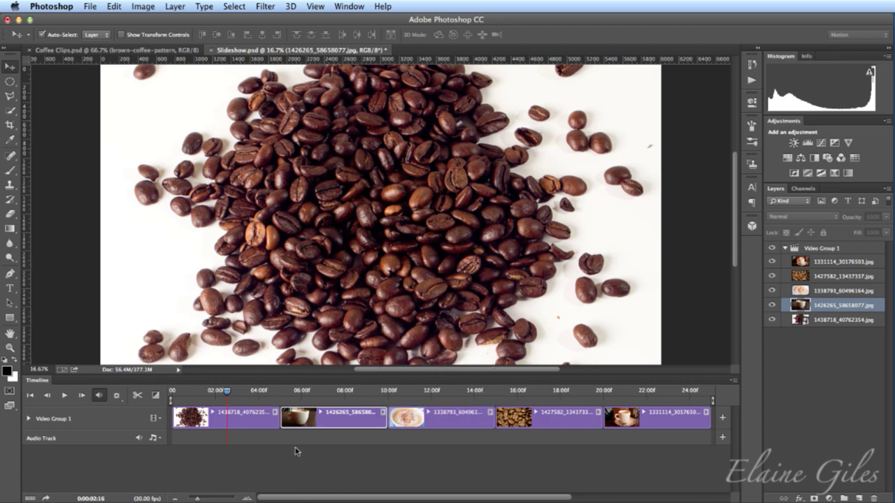
pyautogui.click(275, 414)
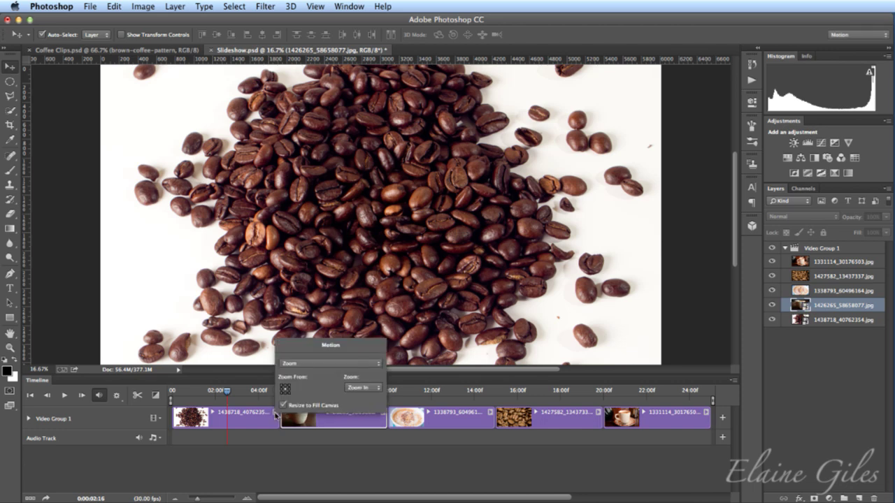
pyautogui.click(347, 455)
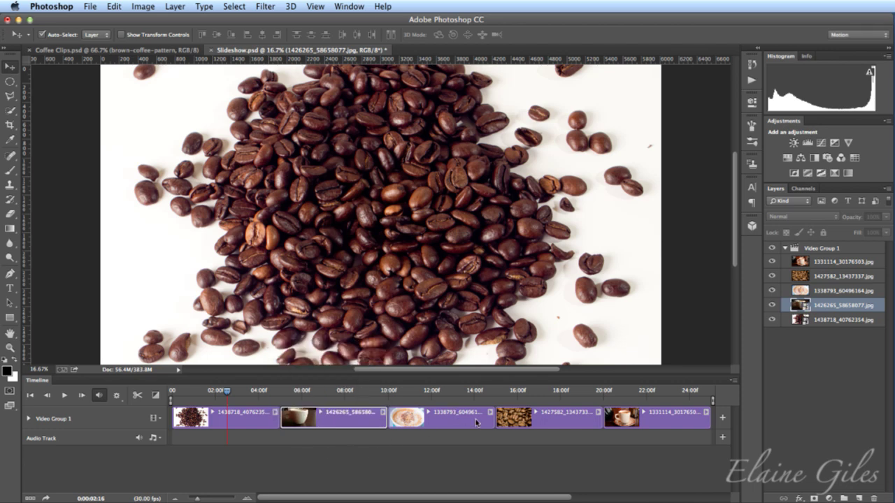
# - Apply Pan & Zoom motion with Zoom In to the third clip, 1338793_60496164.jpg, and adjust its pan angle
pyautogui.click(477, 422)
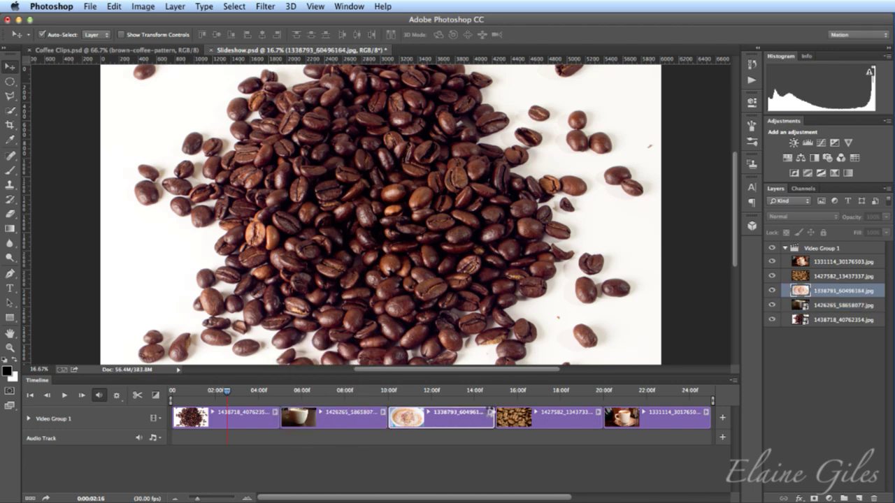
pyautogui.click(488, 413)
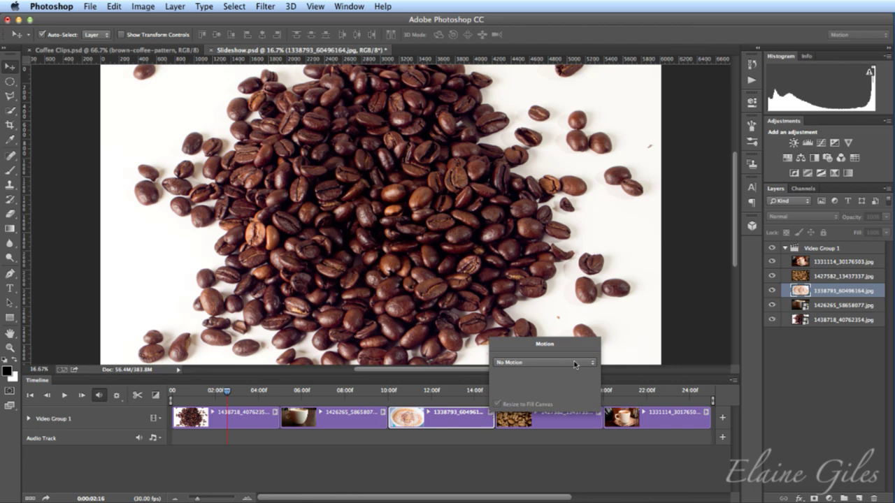
pyautogui.click(578, 363)
pyautogui.click(551, 378)
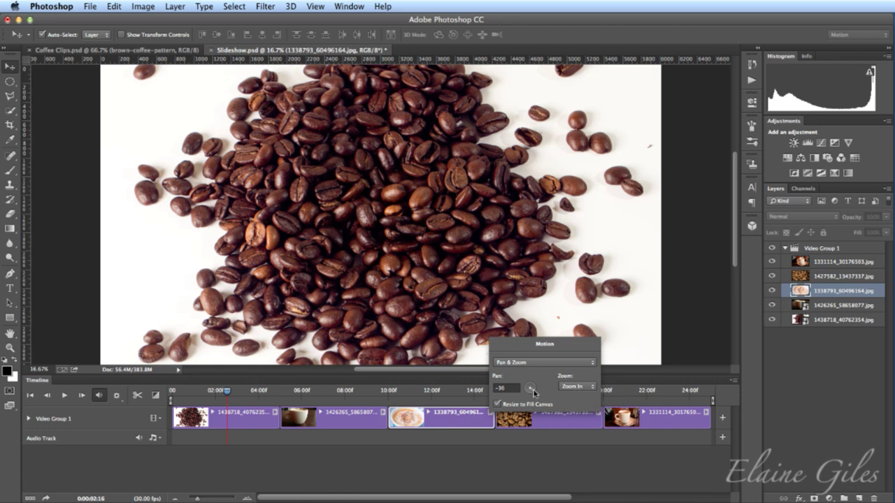
pyautogui.moveTo(534, 391); pyautogui.dragTo(537, 393)
pyautogui.click(552, 456)
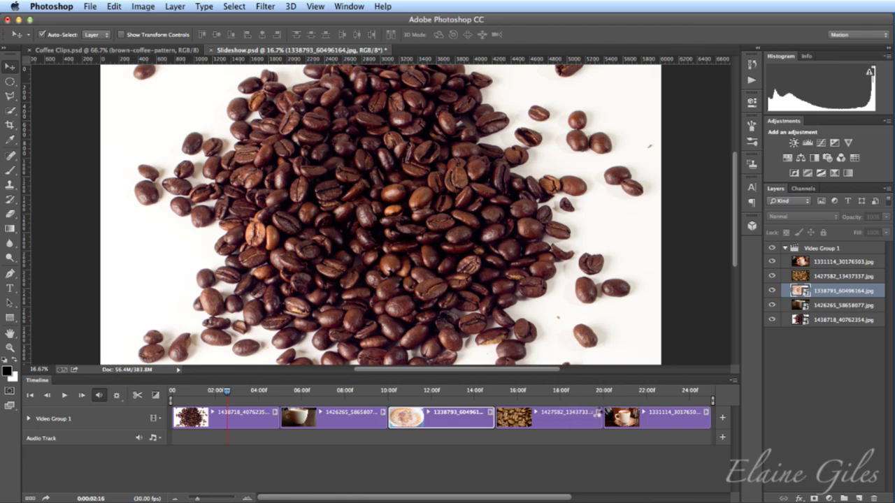
# - Apply Pan motion to the fourth clip, 1427582_13437337.jpg, and adjust its pan angle, keeping Resize to Fill Canvas
pyautogui.click(598, 414)
pyautogui.click(638, 363)
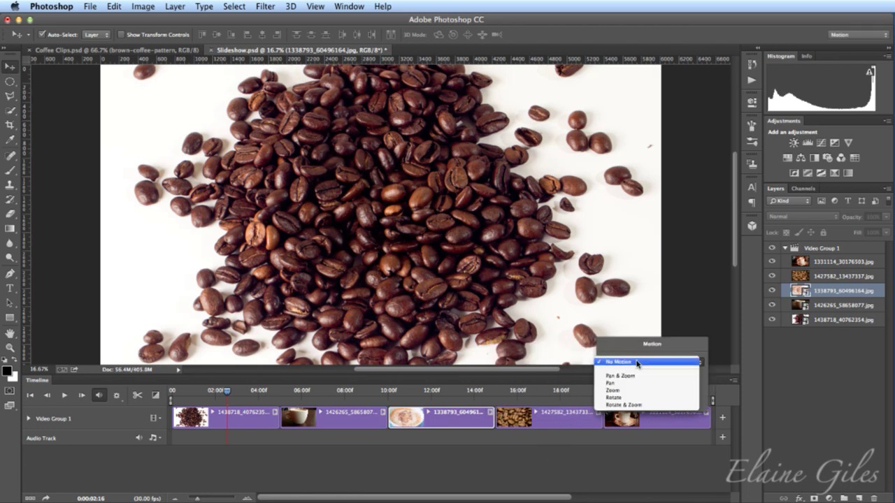
pyautogui.click(632, 383)
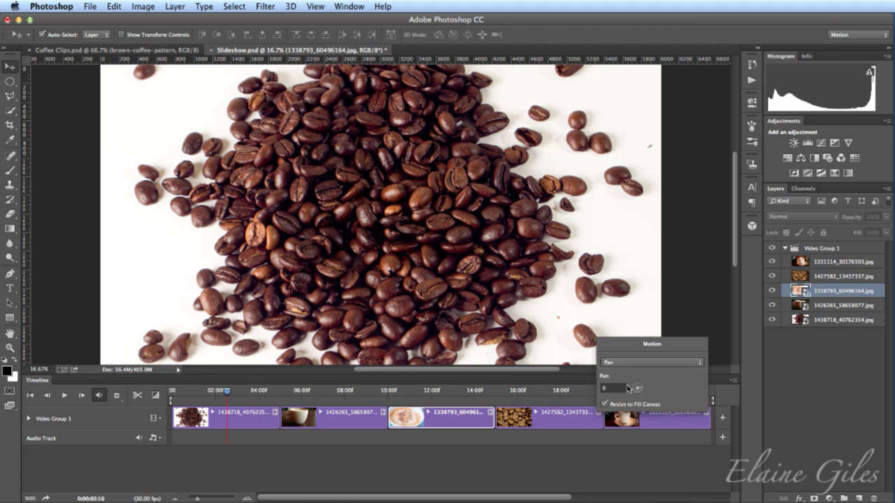
pyautogui.click(639, 390)
pyautogui.click(609, 471)
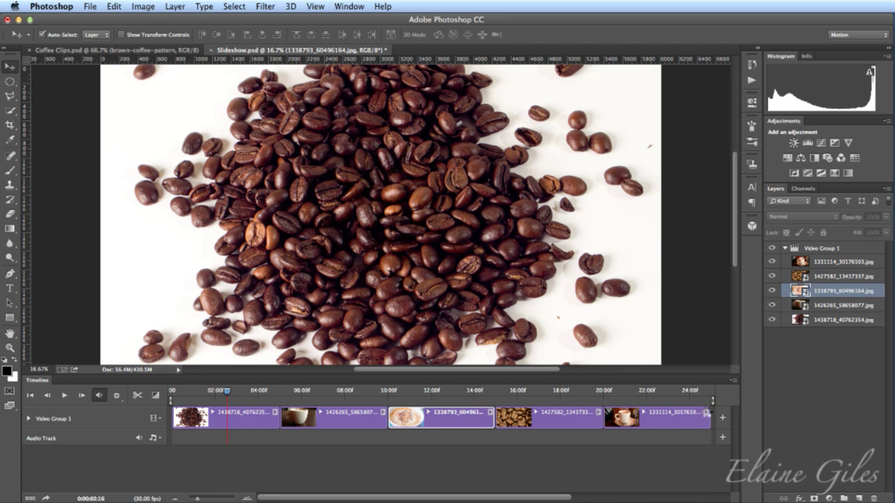
# - Apply Zoom motion with Zoom In to the last clip, 1331114_30176593.jpg, keeping Resize to Fill Canvas
pyautogui.click(707, 413)
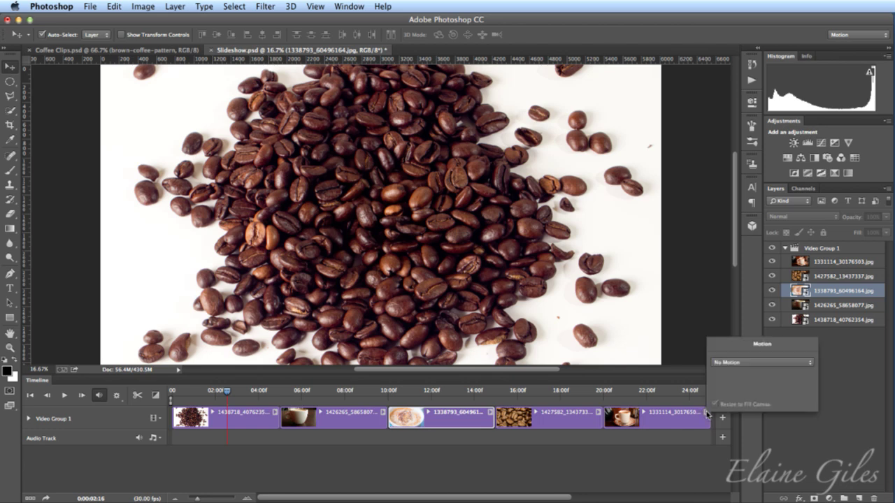
pyautogui.click(741, 363)
pyautogui.click(736, 391)
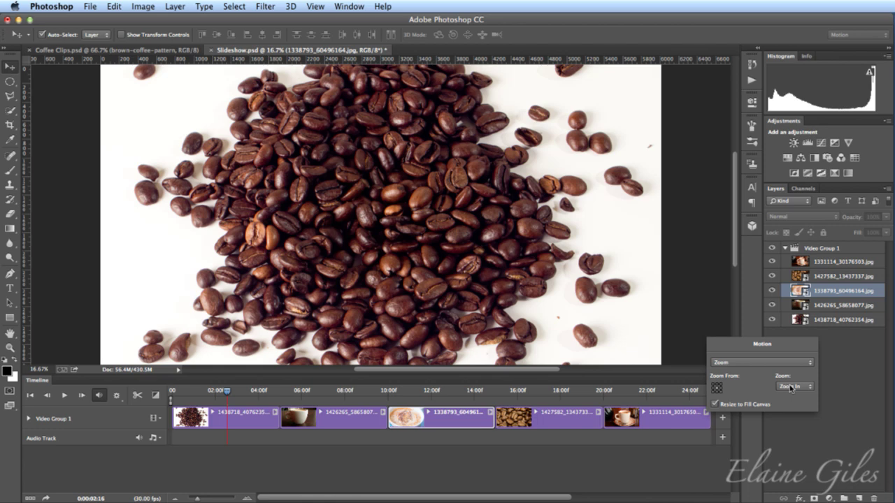
pyautogui.click(316, 473)
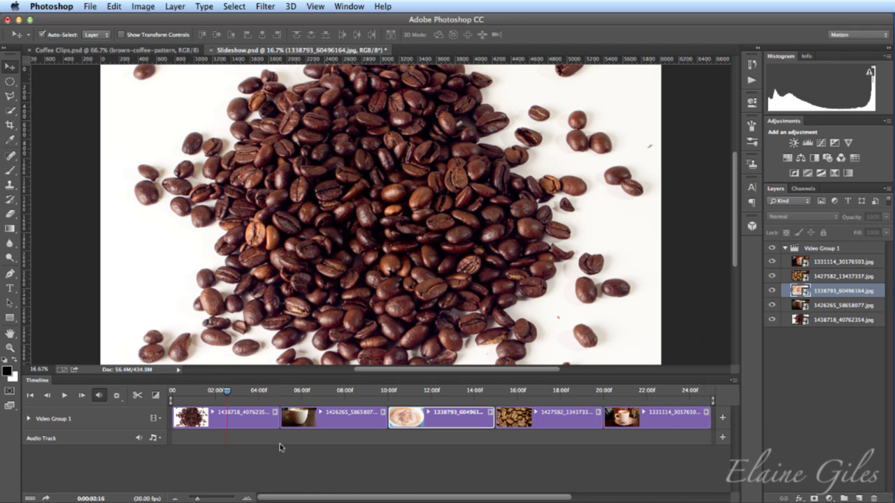
# - Add 1 s Cross Fade transitions at all four cuts between the five slideshow pictures
pyautogui.click(279, 394)
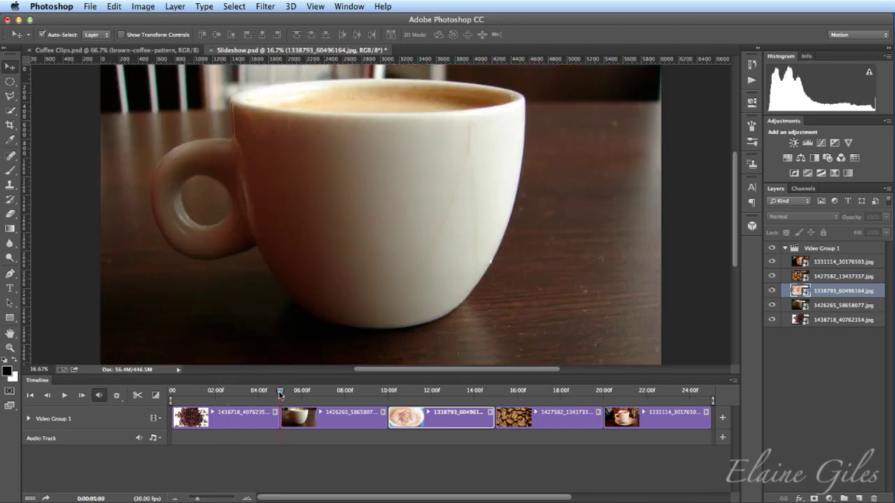
pyautogui.click(155, 395)
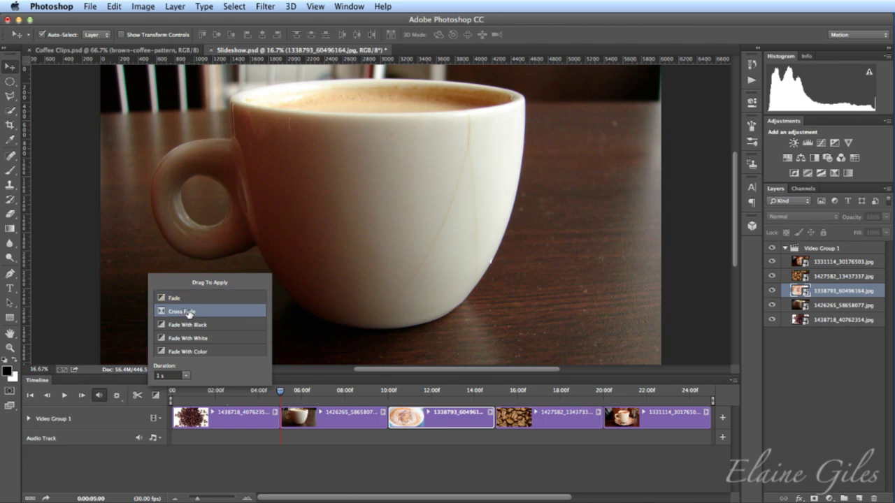
pyautogui.moveTo(162, 310); pyautogui.dragTo(353, 417)
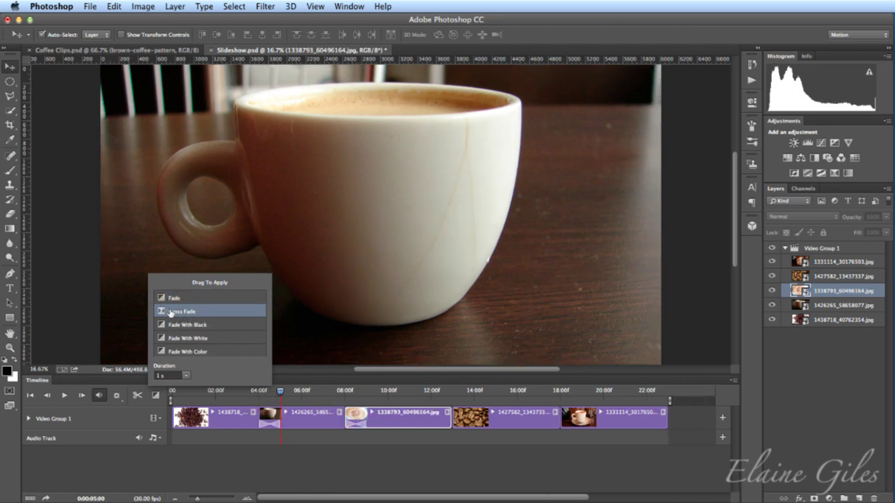
pyautogui.moveTo(171, 312); pyautogui.dragTo(451, 418)
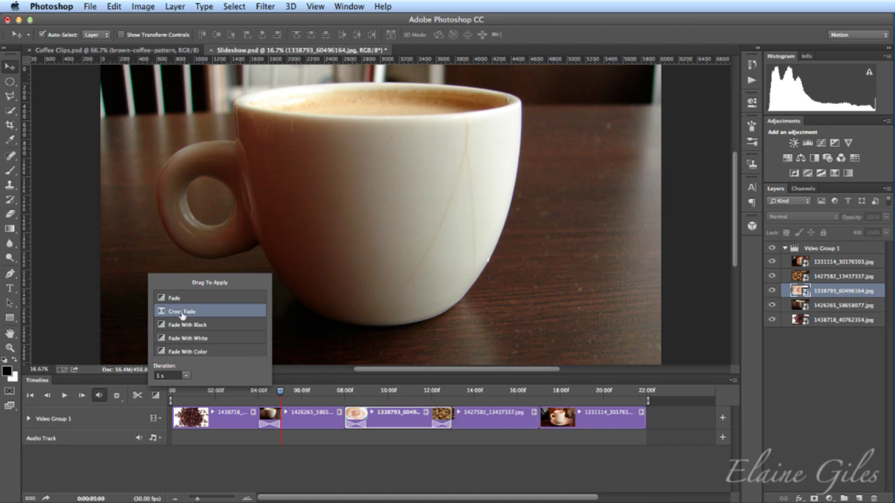
pyautogui.moveTo(183, 313); pyautogui.dragTo(541, 417)
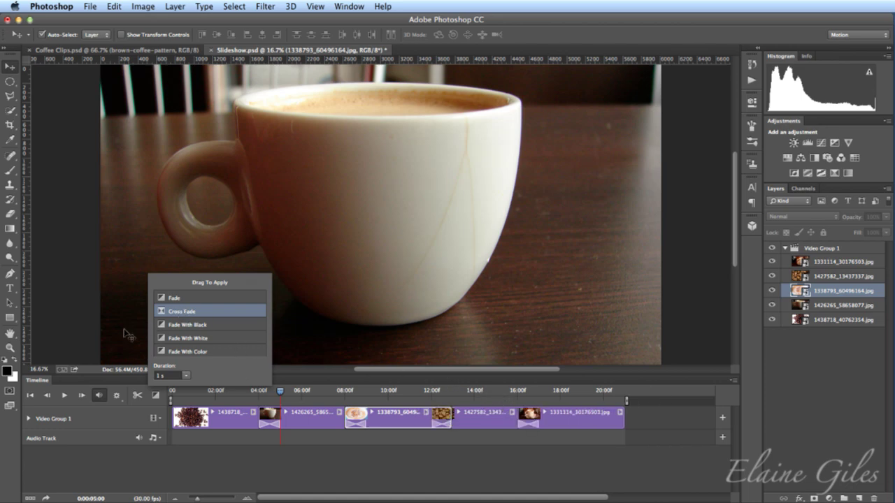
# - Add 1 s Fade With Black transitions at the start of the first clip and the end of the last clip
pyautogui.click(167, 298)
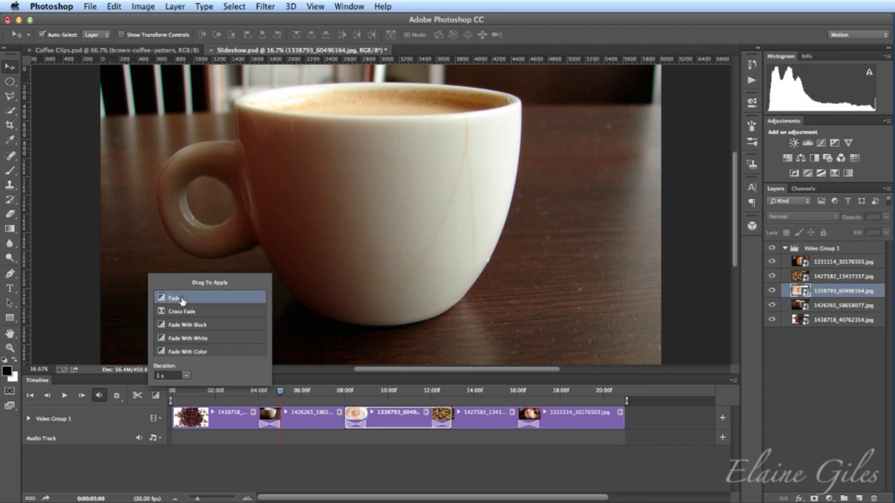
pyautogui.moveTo(190, 326); pyautogui.dragTo(174, 415)
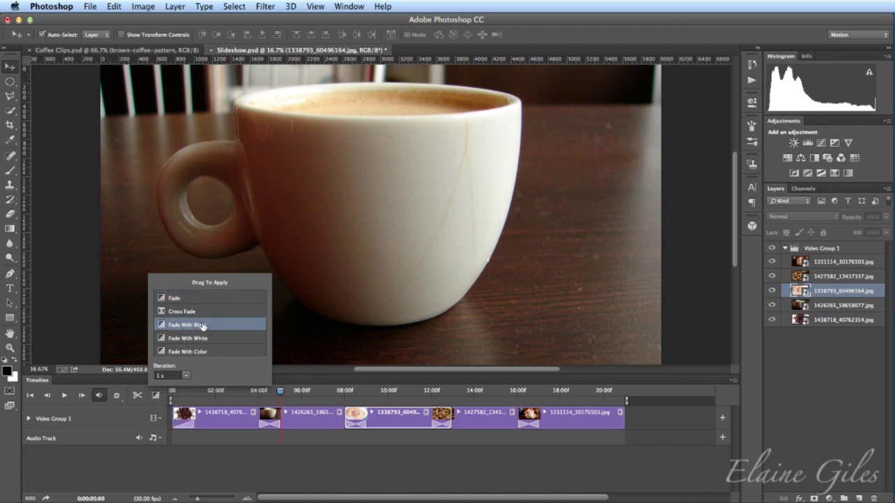
pyautogui.moveTo(619, 404); pyautogui.dragTo(618, 405)
pyautogui.click(227, 484)
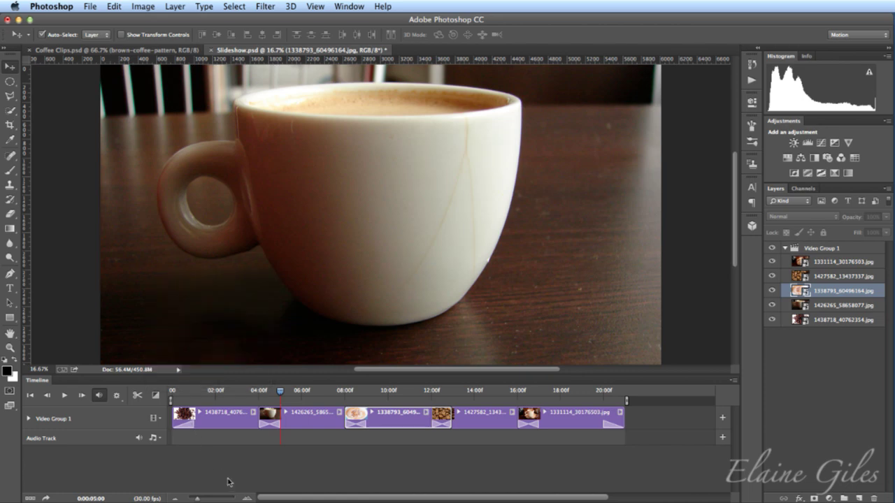
# - Return the playhead to 0:00:00:00 and play the slideshow to preview its motion and transitions
pyautogui.click(180, 392)
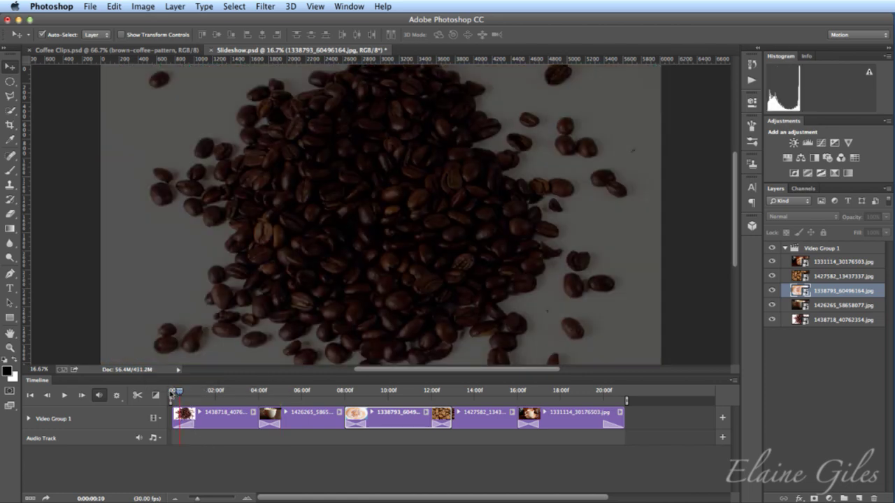
pyautogui.moveTo(179, 394); pyautogui.dragTo(171, 393)
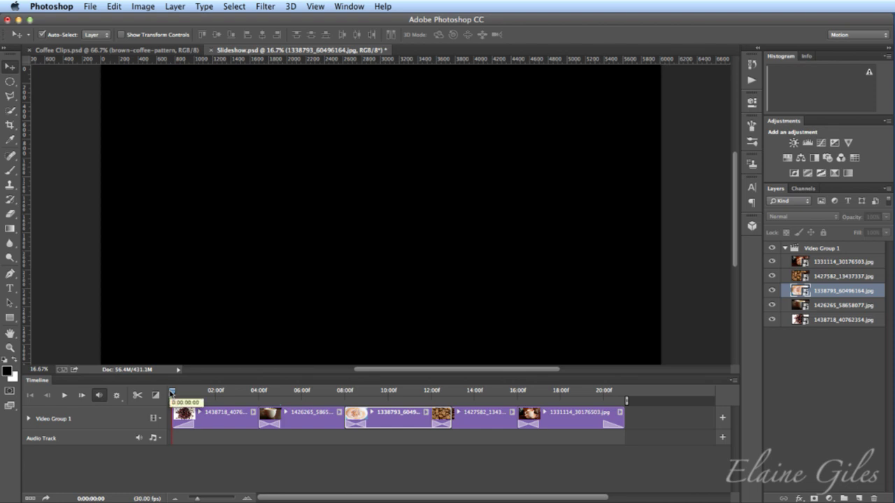
pyautogui.press('space')
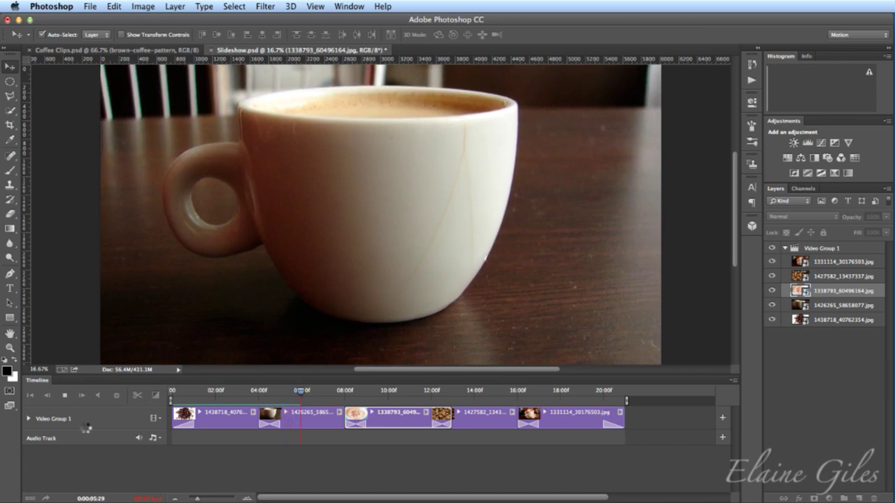
# - Open the video render settings for the slideshow and try to render Slideshow.mp4 in H.264 at the full document size
pyautogui.click(90, 7)
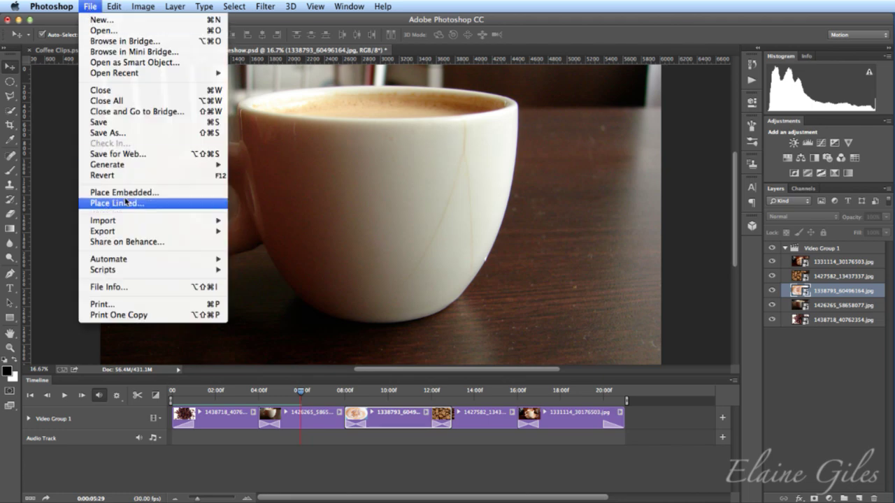
pyautogui.moveTo(131, 231)
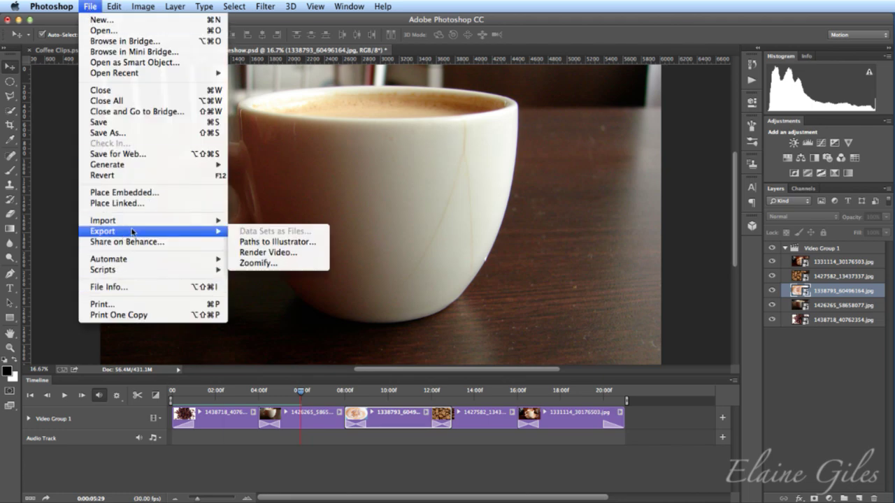
pyautogui.click(263, 253)
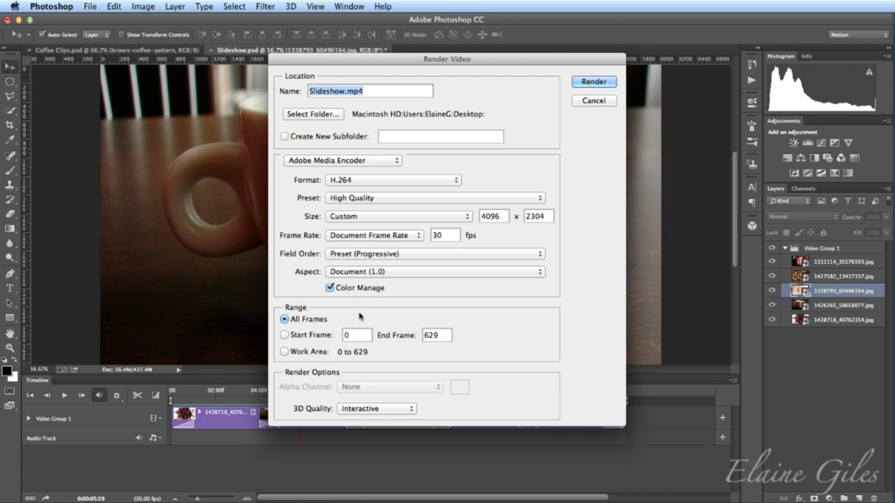
pyautogui.press('Return')
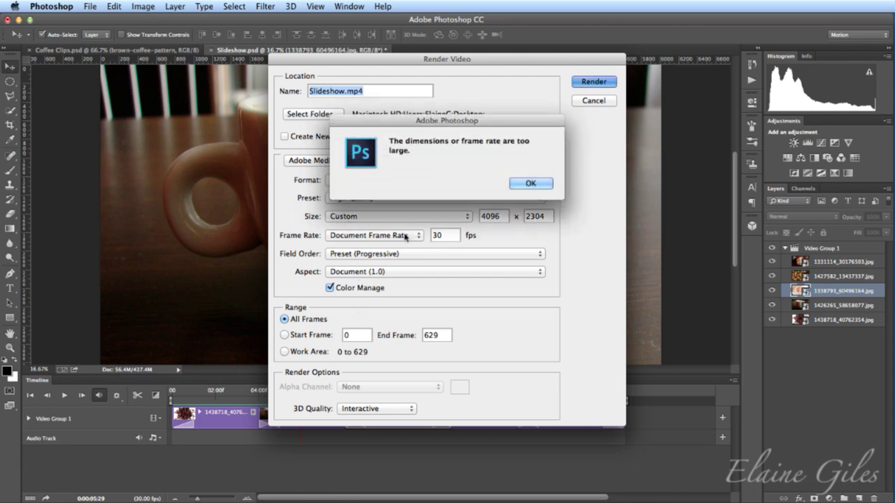
pyautogui.click(532, 184)
# - Set the output size to 1280 x 720 and render all frames as Slideshow.mp4
pyautogui.click(490, 216)
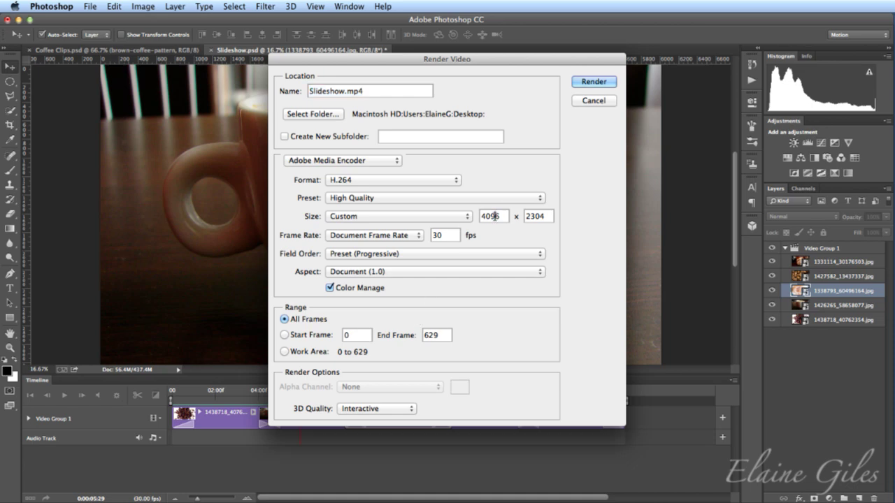
pyautogui.doubleClick(491, 216)
pyautogui.write('1280')
pyautogui.press('Tab')
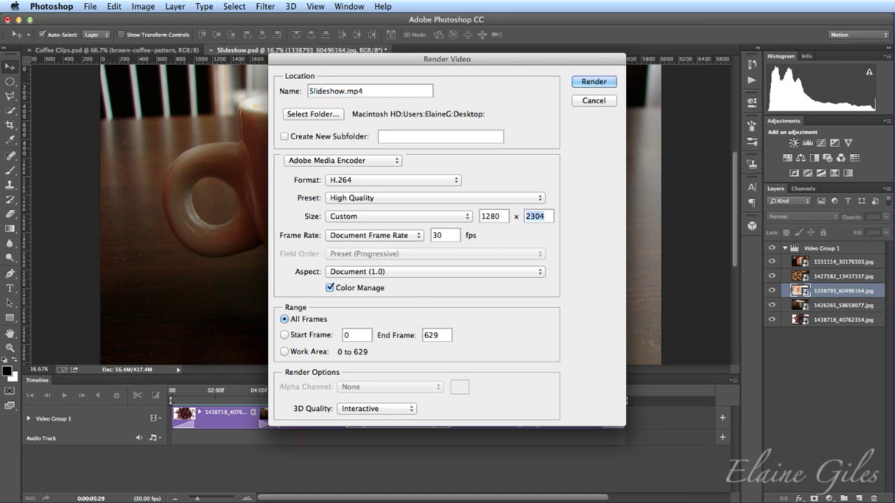
pyautogui.write('720')
pyautogui.press('Tab')
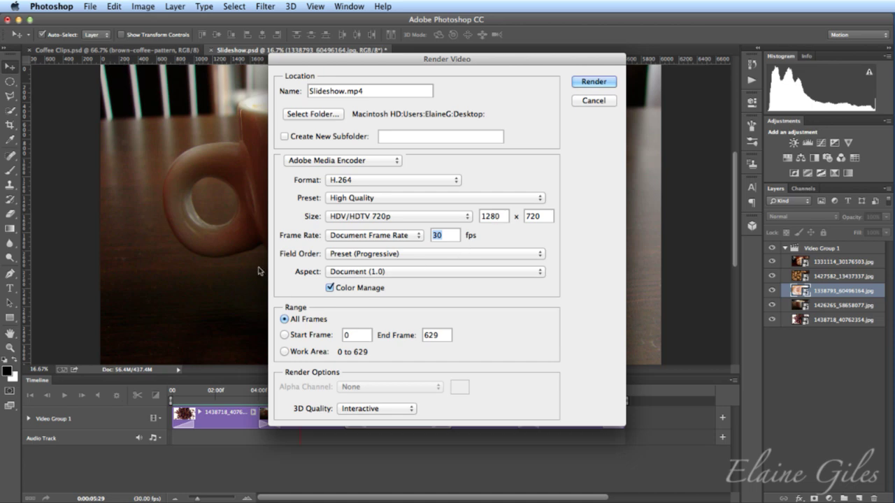
pyautogui.click(586, 81)
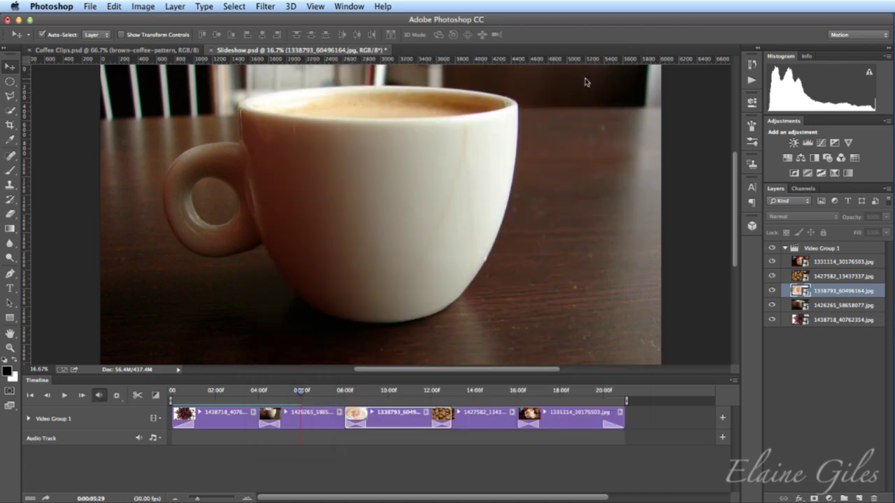